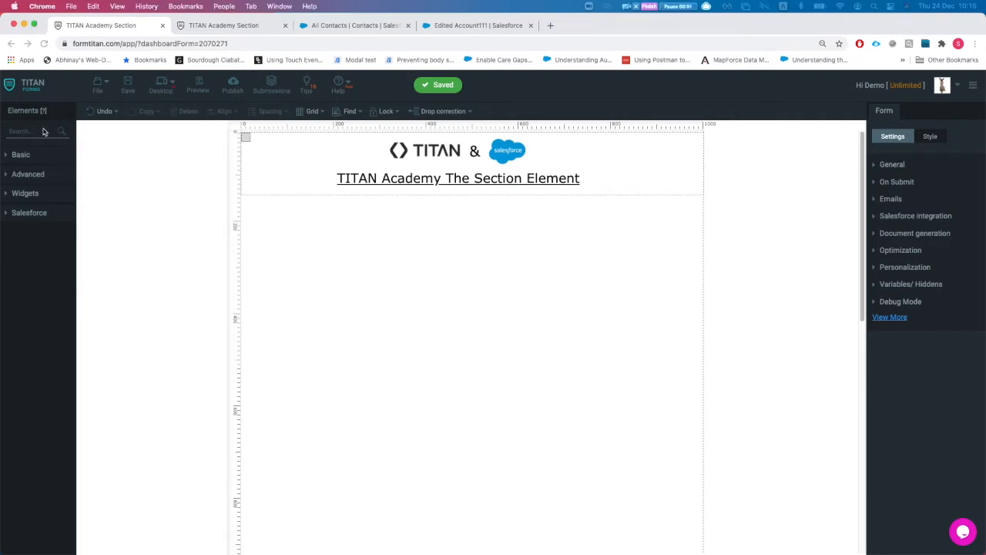
Step: Add a Textbox labelled 'Cond txt' and move it up near the top of the form
{"action": "left_click", "coordinate": [42, 131]}
{"action": "type", "text": "sec"}
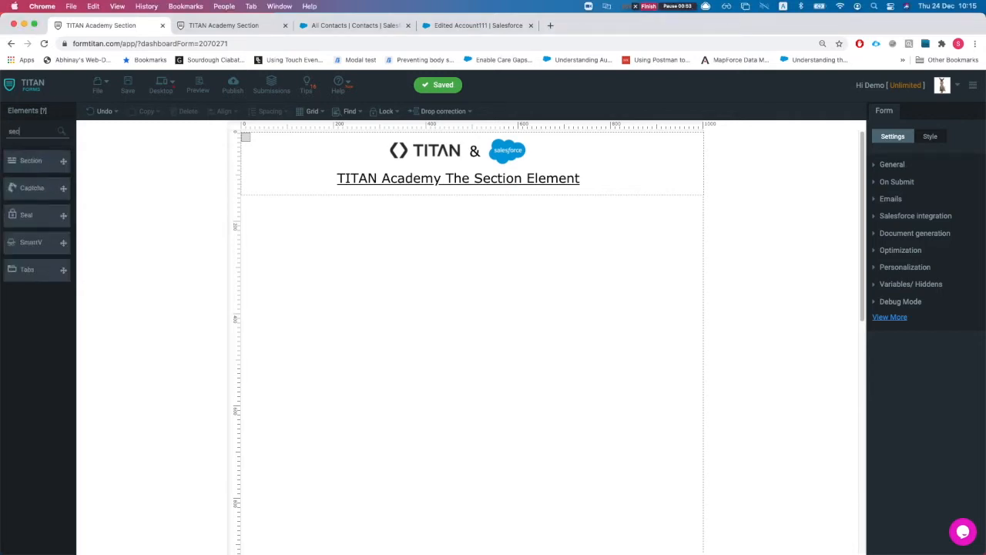
{"action": "key", "text": "BackSpace"}
{"action": "key", "text": "BackSpace"}
{"action": "key", "text": "BackSpace"}
{"action": "type", "text": "Tex"}
{"action": "left_click_drag", "start_coordinate": [39, 179], "coordinate": [394, 253]}
{"action": "double_click", "coordinate": [375, 244]}
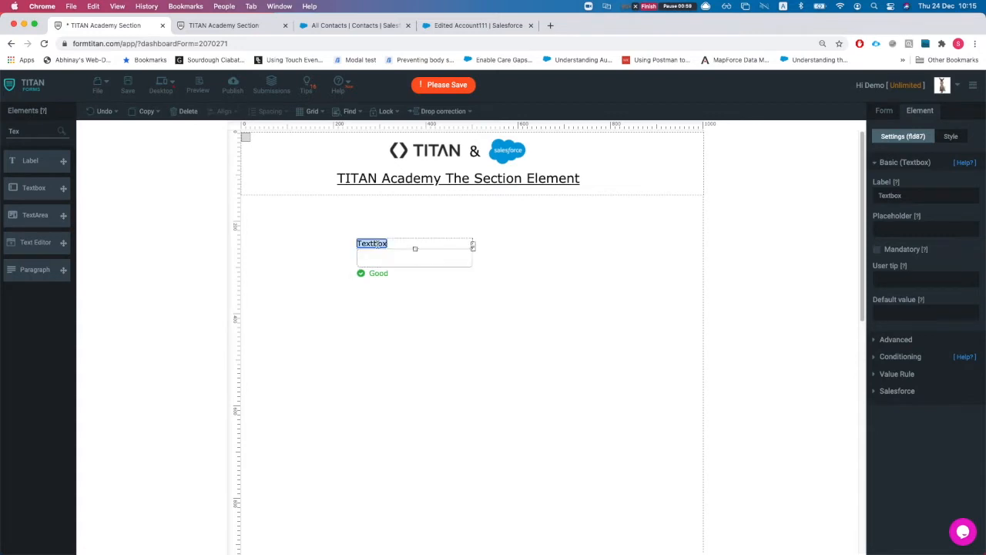
{"action": "type", "text": "Cond t"}
{"action": "left_click", "coordinate": [464, 257]}
{"action": "left_click", "coordinate": [436, 268]}
{"action": "left_click", "coordinate": [536, 276]}
{"action": "left_click_drag", "start_coordinate": [434, 267], "coordinate": [482, 254]}
{"action": "left_click", "coordinate": [488, 291]}
Step: Add another Textbox, paste copies, and arrange the five textboxes in two columns
{"action": "left_click_drag", "start_coordinate": [34, 189], "coordinate": [431, 322]}
{"action": "key", "text": "super+c"}
{"action": "key", "text": "super+v"}
{"action": "key", "text": "super+v"}
{"action": "key", "text": "super+v"}
{"action": "key", "text": "super+v"}
{"action": "left_click_drag", "start_coordinate": [492, 382], "coordinate": [329, 332]}
{"action": "left_click_drag", "start_coordinate": [430, 342], "coordinate": [278, 360]}
{"action": "left_click_drag", "start_coordinate": [503, 370], "coordinate": [333, 426]}
{"action": "left_click_drag", "start_coordinate": [466, 376], "coordinate": [453, 376]}
{"action": "left_click", "coordinate": [414, 463]}
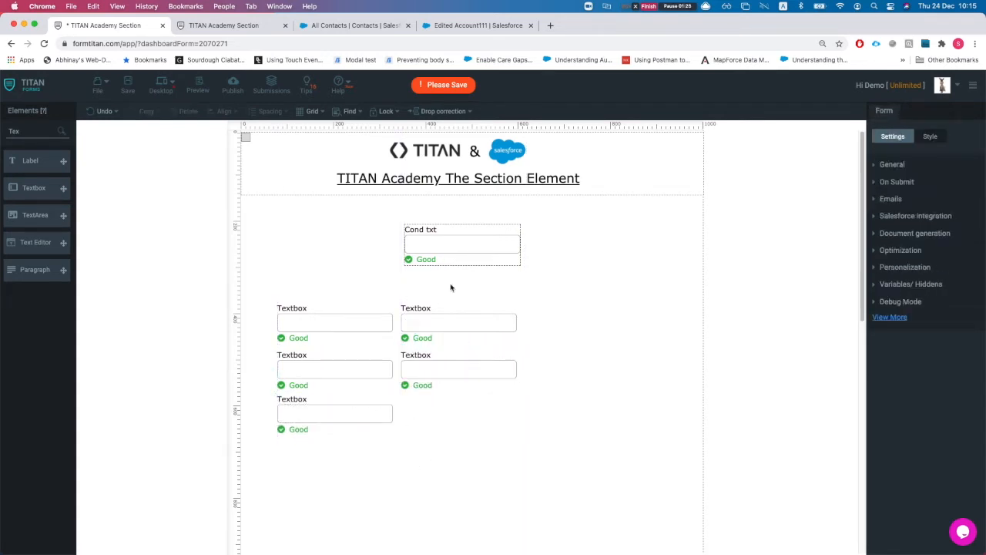
Step: Create a condition on Cond txt checking whether it Contains 'hello'
{"action": "left_click", "coordinate": [477, 249]}
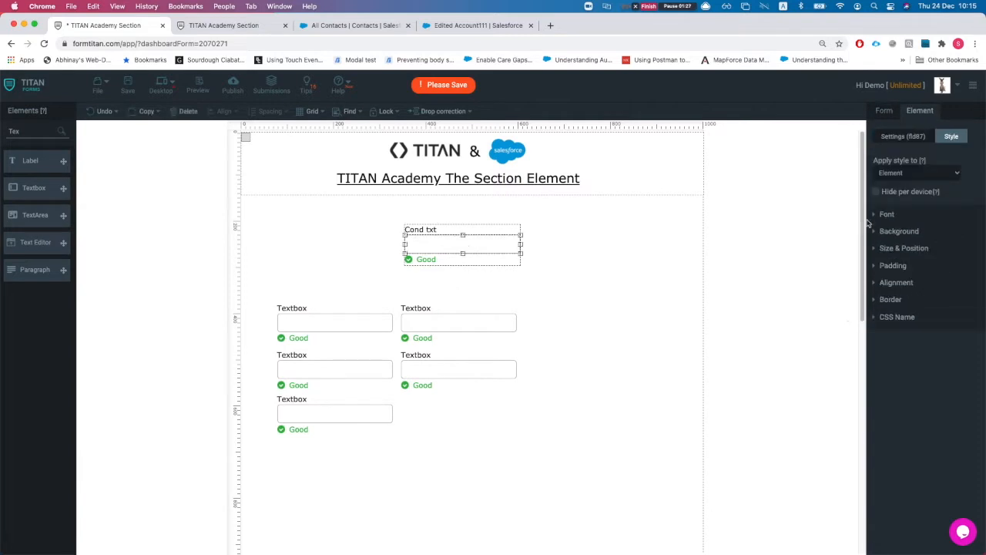
{"action": "left_click", "coordinate": [906, 140]}
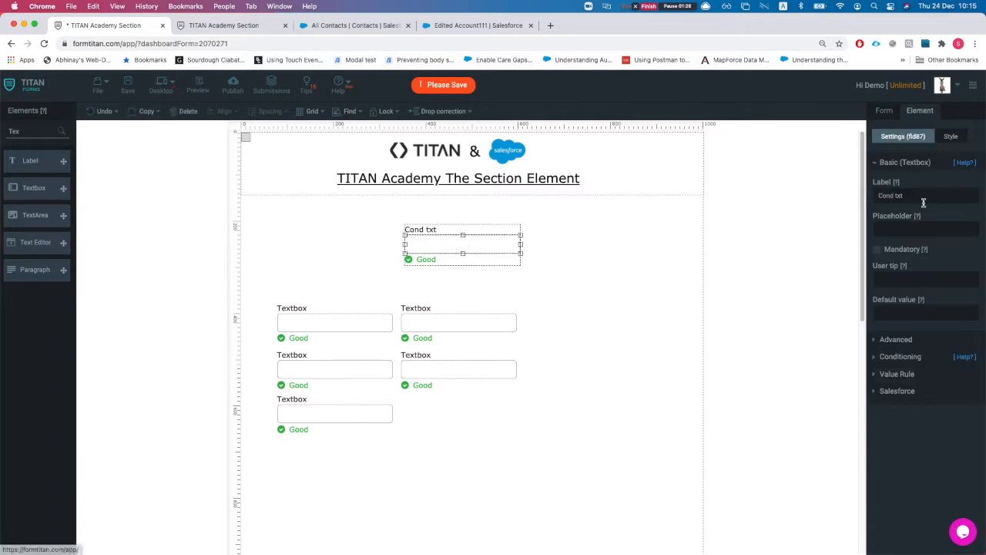
{"action": "left_click", "coordinate": [899, 356]}
{"action": "left_click", "coordinate": [901, 246]}
{"action": "left_click", "coordinate": [403, 174]}
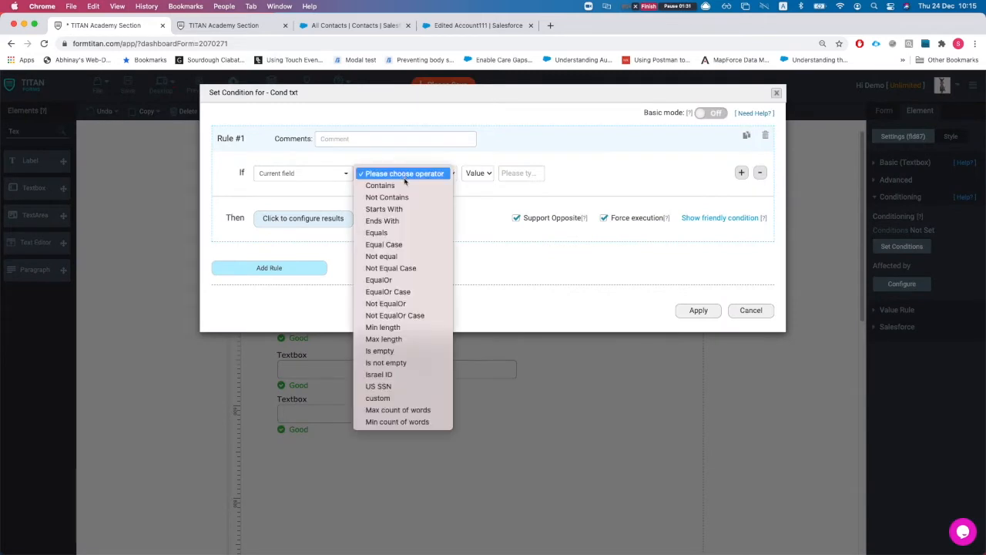
{"action": "key", "text": "Return"}
{"action": "left_click", "coordinate": [519, 177]}
{"action": "type", "text": "hello"}
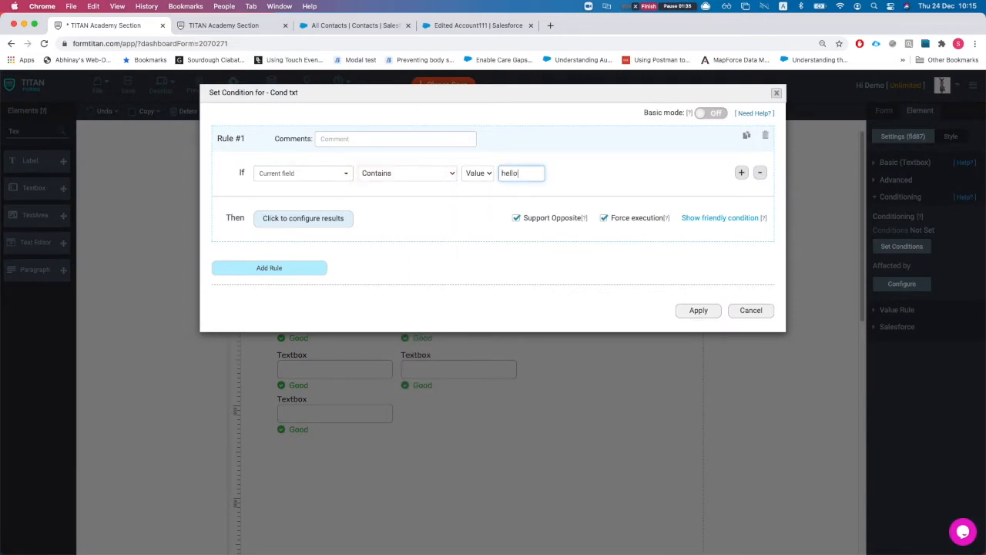
Step: Leave Textbox fld88's result at Ignore and apply the results and the condition rule
{"action": "left_click", "coordinate": [313, 224]}
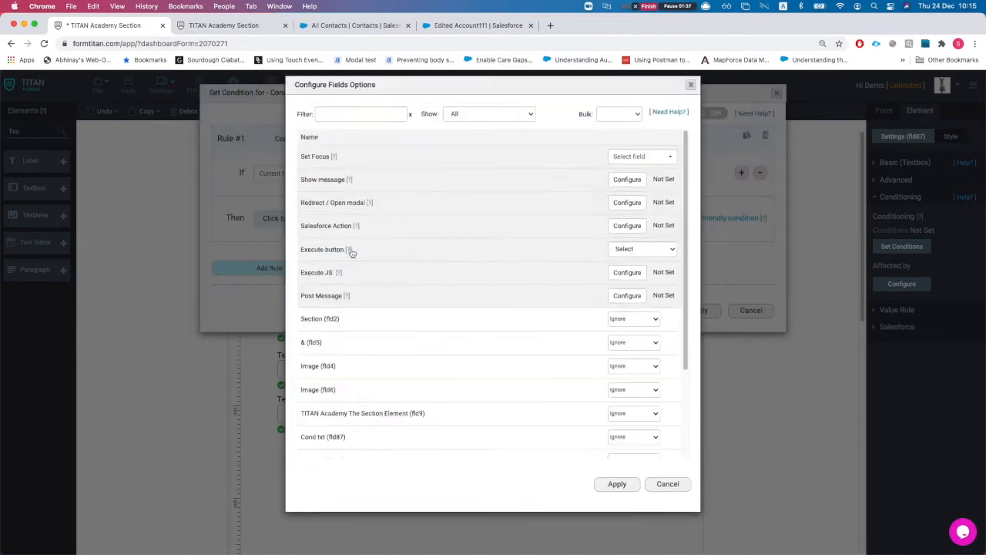
{"action": "scroll", "coordinate": [385, 346], "scroll_direction": "down", "scroll_amount": 5}
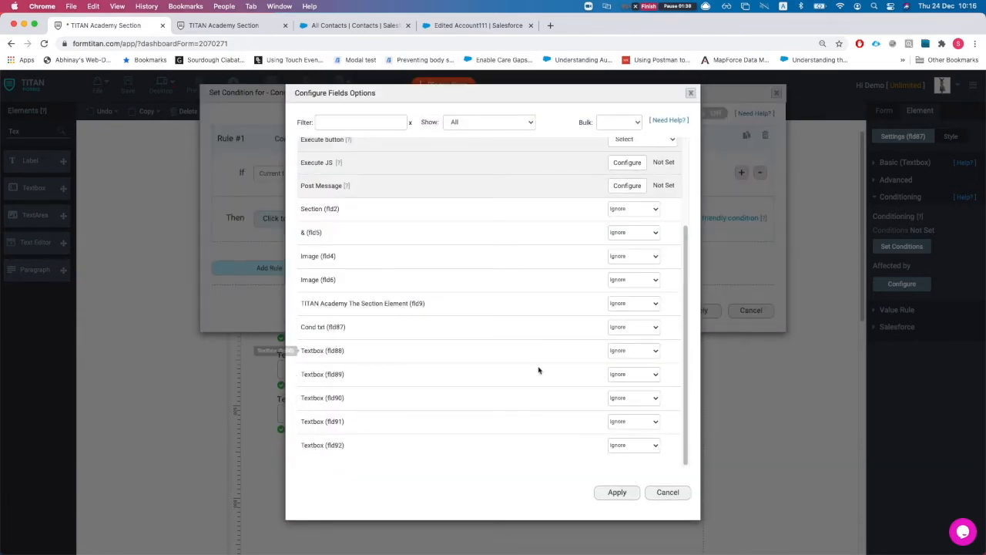
{"action": "left_click", "coordinate": [633, 352]}
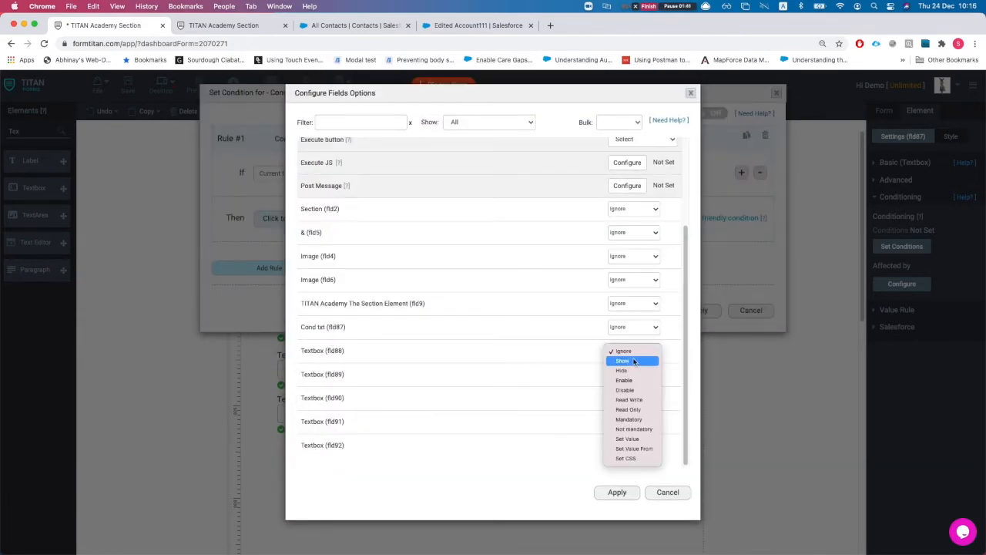
{"action": "left_click", "coordinate": [632, 362]}
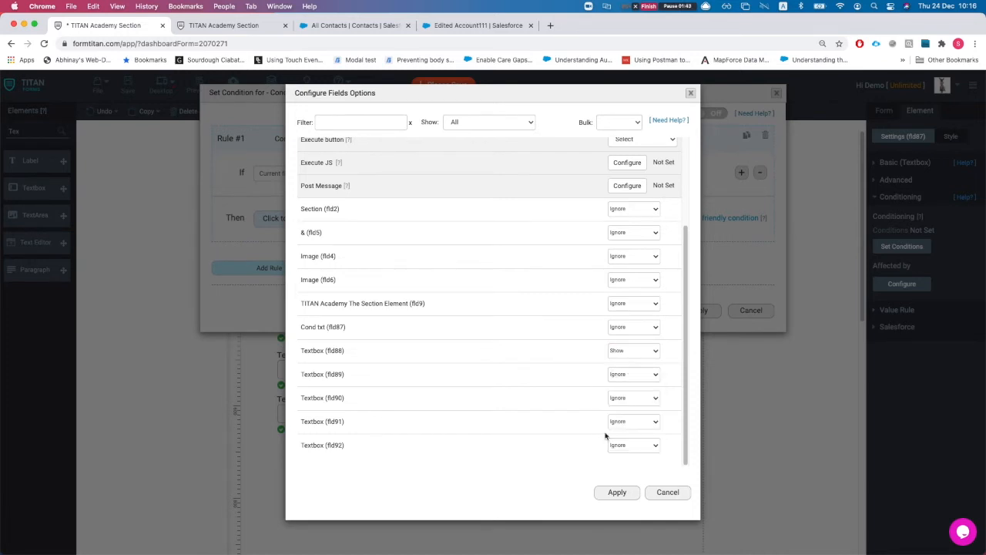
{"action": "left_click", "coordinate": [634, 352]}
{"action": "left_click", "coordinate": [633, 340]}
{"action": "left_click", "coordinate": [617, 492]}
{"action": "left_click", "coordinate": [703, 310]}
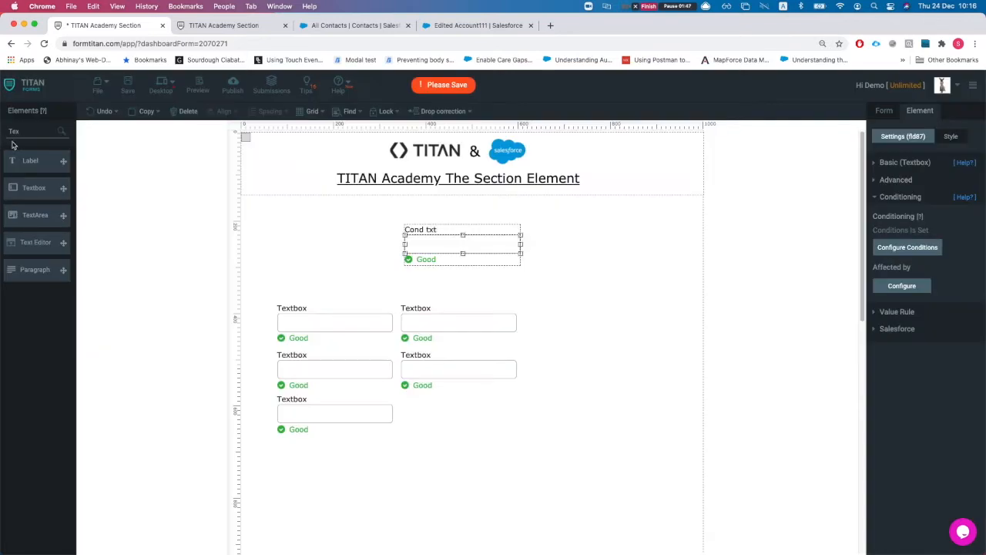
Step: Add a Section below the textboxes and widen it
{"action": "double_click", "coordinate": [23, 131]}
{"action": "type", "text": "sec"}
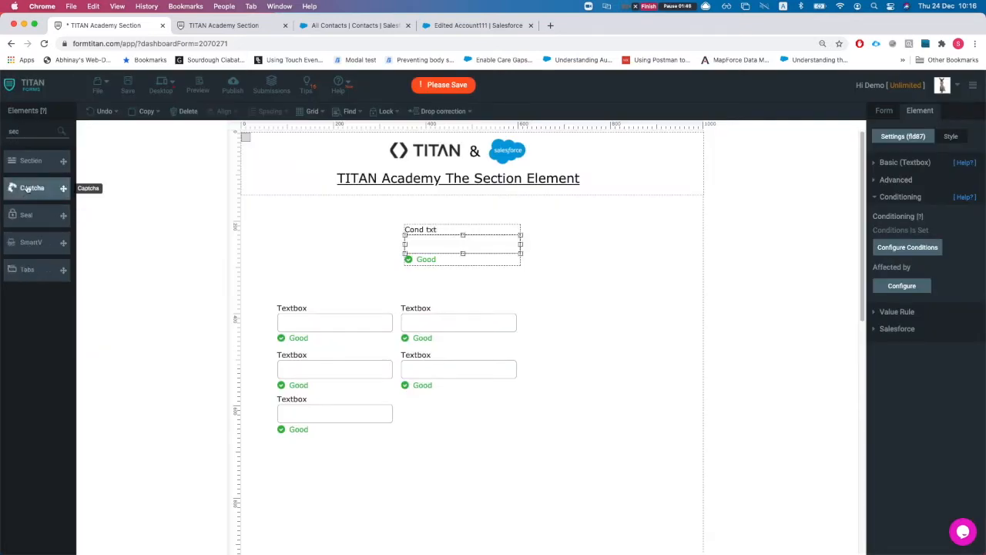
{"action": "left_click_drag", "start_coordinate": [46, 161], "coordinate": [315, 488]}
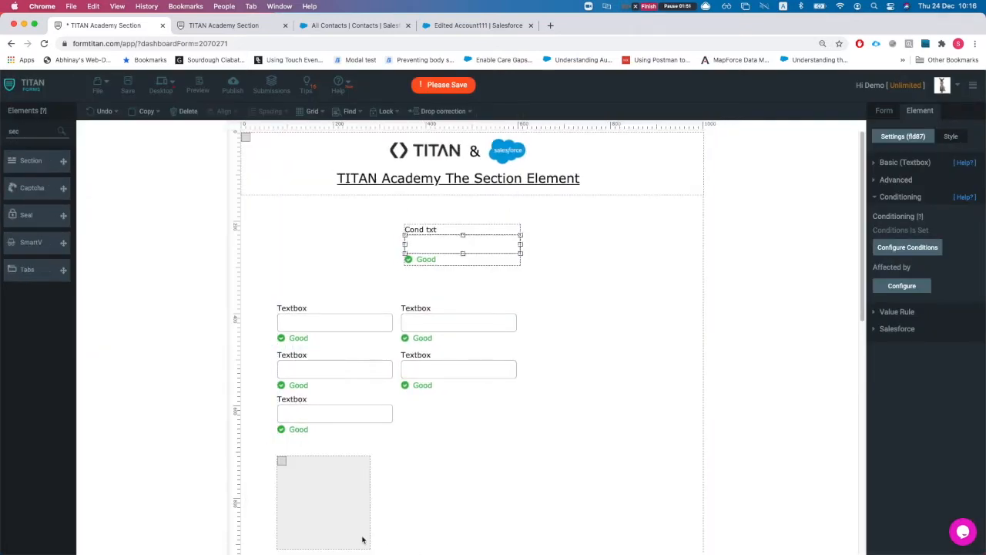
{"action": "left_click_drag", "start_coordinate": [370, 550], "coordinate": [649, 549]}
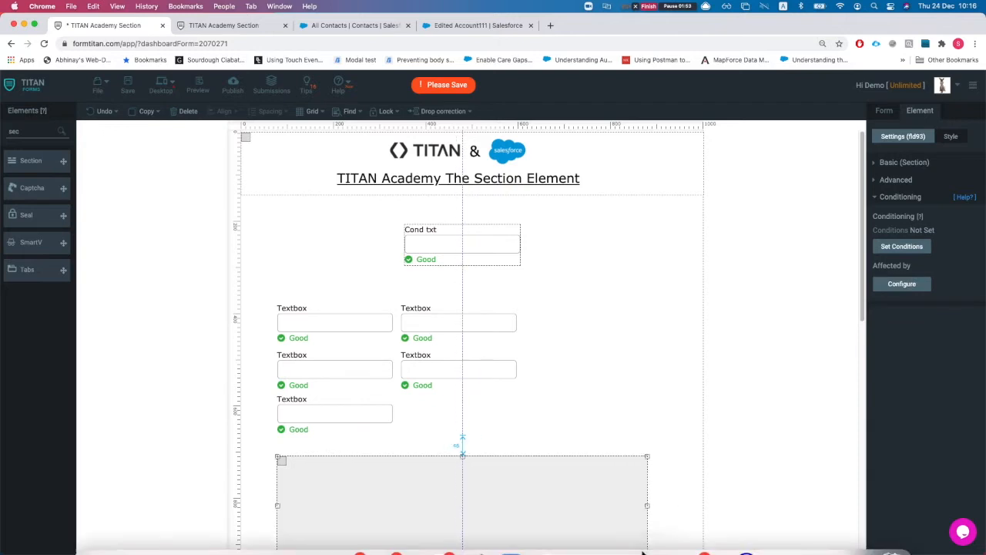
Step: Move all five textboxes together into the grey section
{"action": "left_click", "coordinate": [319, 337]}
{"action": "left_click", "coordinate": [418, 340], "text": "shift"}
{"action": "left_click", "coordinate": [362, 377], "text": "shift"}
{"action": "left_click", "coordinate": [436, 374], "text": "shift"}
{"action": "left_click", "coordinate": [348, 421], "text": "shift"}
{"action": "left_click_drag", "start_coordinate": [348, 421], "coordinate": [403, 400]}
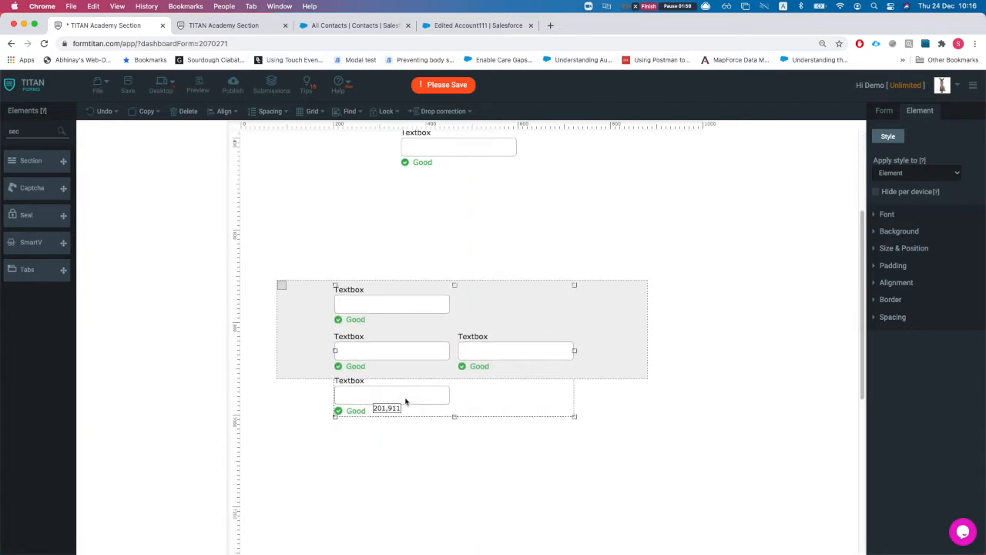
Step: Extend the section downward and align the textboxes in two neat columns
{"action": "left_click", "coordinate": [616, 337]}
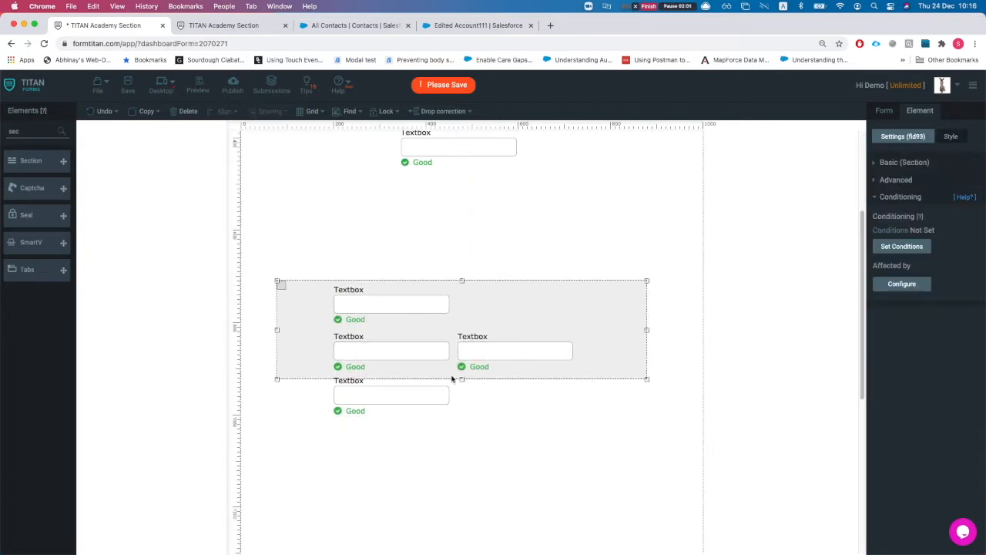
{"action": "left_click_drag", "start_coordinate": [462, 380], "coordinate": [462, 451]}
{"action": "left_click_drag", "start_coordinate": [454, 159], "coordinate": [529, 321]}
{"action": "left_click_drag", "start_coordinate": [501, 365], "coordinate": [523, 369]}
{"action": "left_click_drag", "start_coordinate": [518, 422], "coordinate": [519, 393]}
{"action": "scroll", "coordinate": [519, 497], "scroll_direction": "up", "scroll_amount": 3}
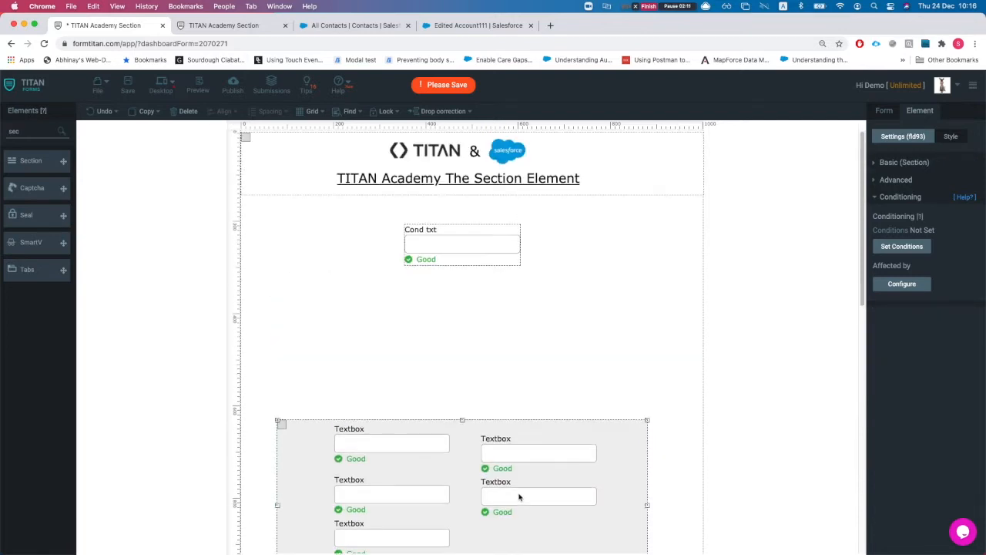
{"action": "scroll", "coordinate": [519, 498], "scroll_direction": "down", "scroll_amount": 1}
{"action": "left_click_drag", "start_coordinate": [516, 513], "coordinate": [521, 410]}
{"action": "left_click", "coordinate": [602, 251]}
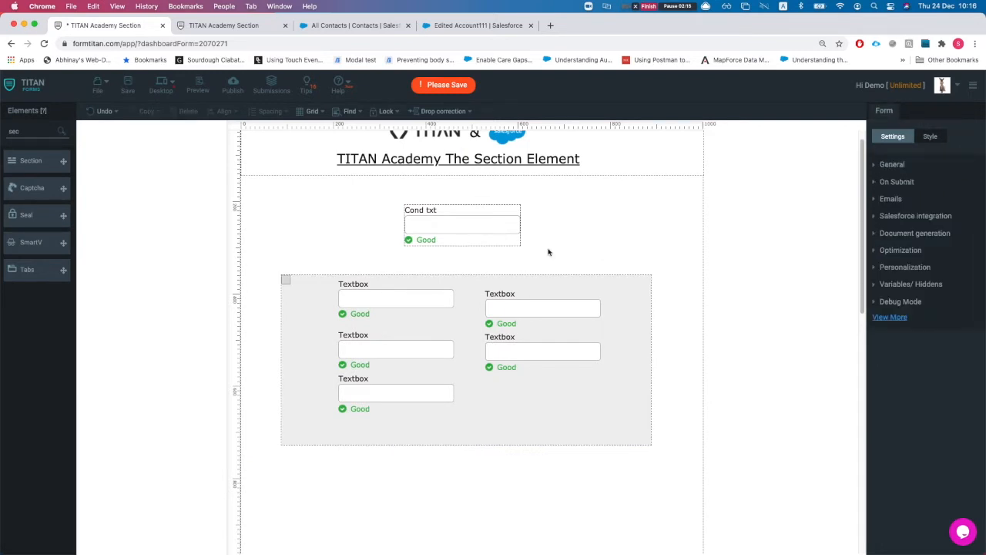
{"action": "left_click", "coordinate": [494, 223]}
{"action": "left_click_drag", "start_coordinate": [511, 312], "coordinate": [509, 300]}
{"action": "left_click_drag", "start_coordinate": [497, 359], "coordinate": [501, 348]}
Step: Label the section 'Section for condtion'
{"action": "left_click", "coordinate": [512, 442]}
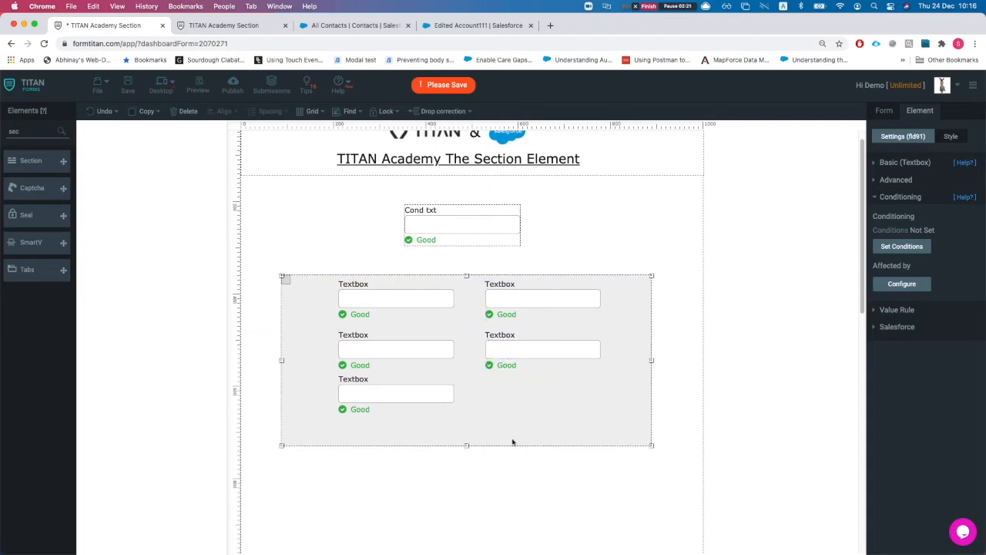
{"action": "left_click", "coordinate": [906, 162]}
{"action": "left_click", "coordinate": [914, 195]}
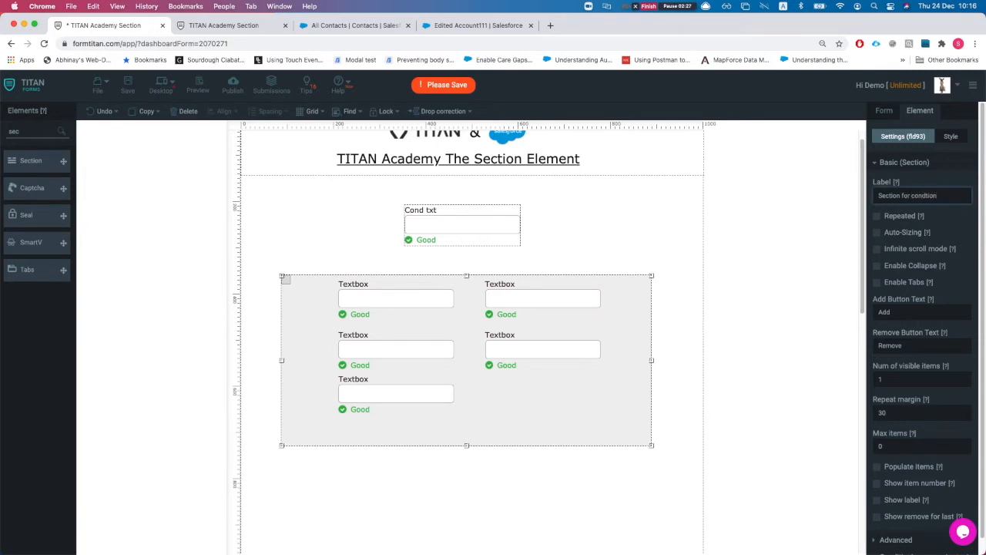
Step: Edit the Cond txt condition so it hides 'Section for condtion', then apply both dialogs
{"action": "left_click", "coordinate": [624, 242]}
{"action": "left_click", "coordinate": [459, 224]}
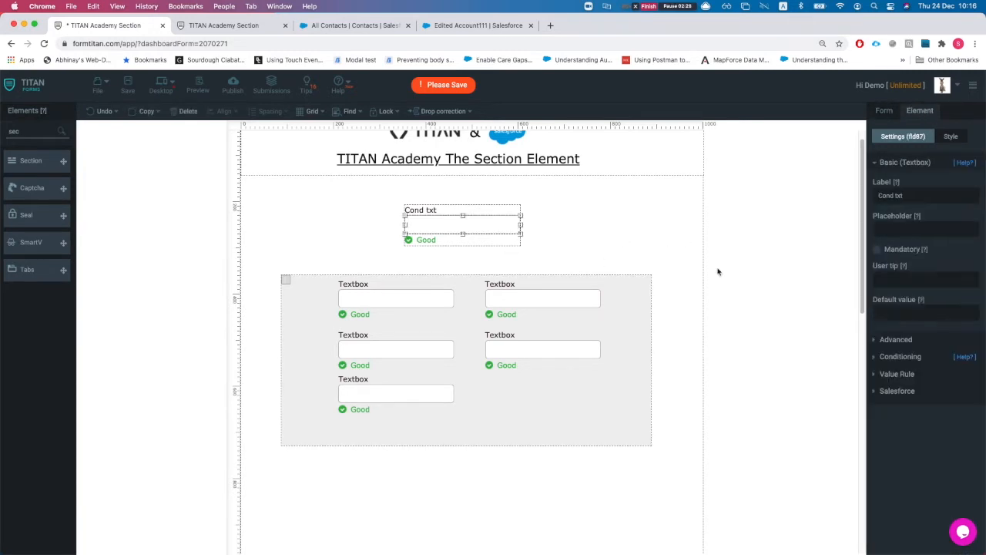
{"action": "left_click", "coordinate": [888, 357]}
{"action": "left_click", "coordinate": [906, 248]}
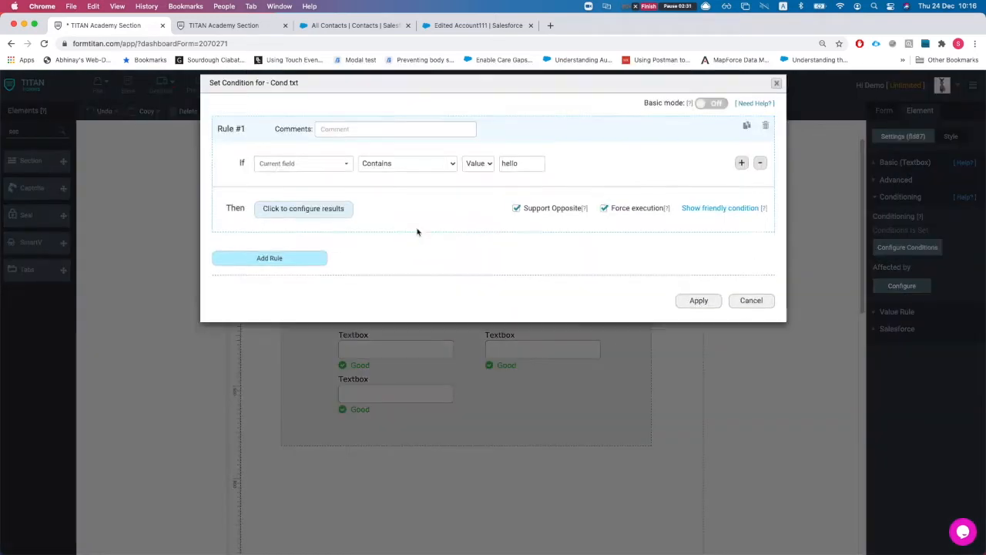
{"action": "left_click", "coordinate": [316, 218]}
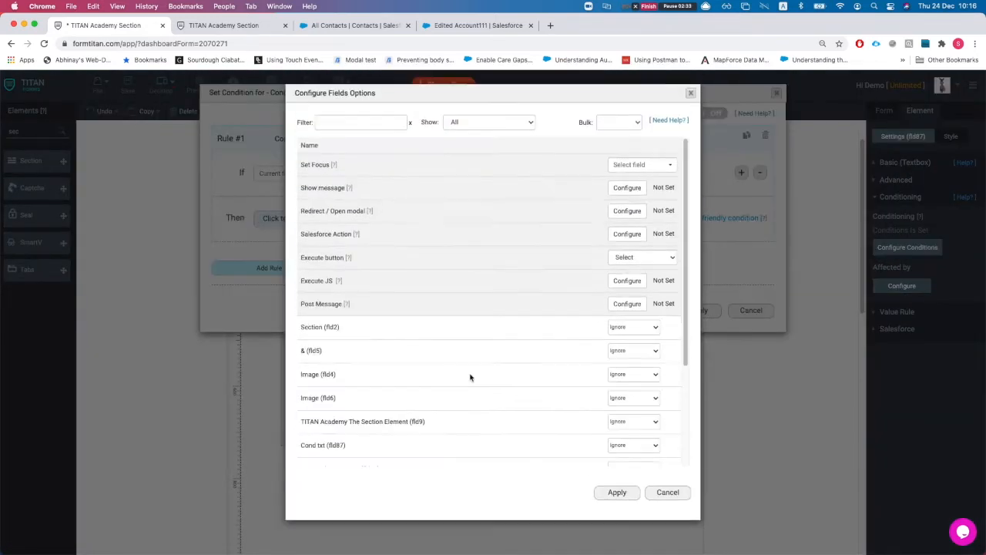
{"action": "left_click", "coordinate": [341, 123]}
{"action": "type", "text": "cond"}
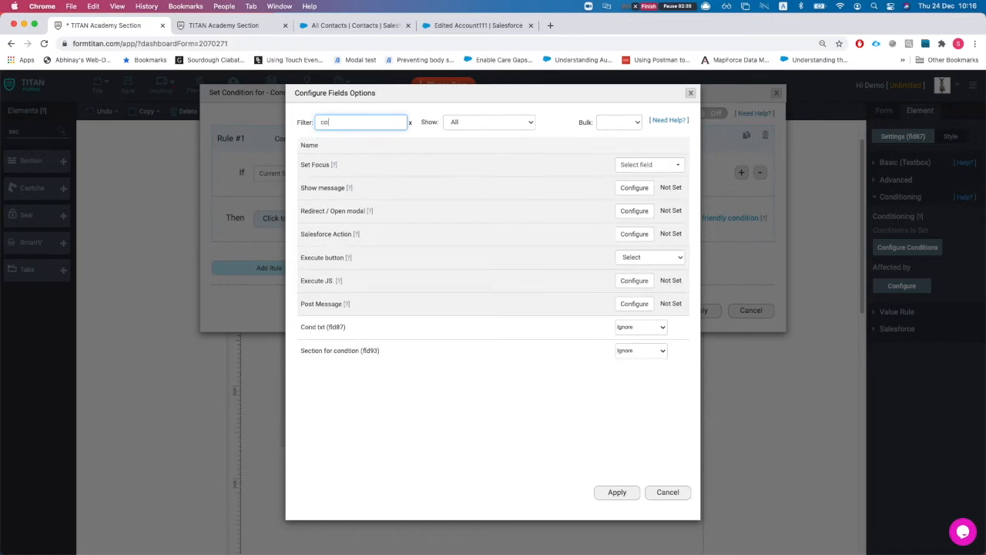
{"action": "left_click", "coordinate": [661, 354]}
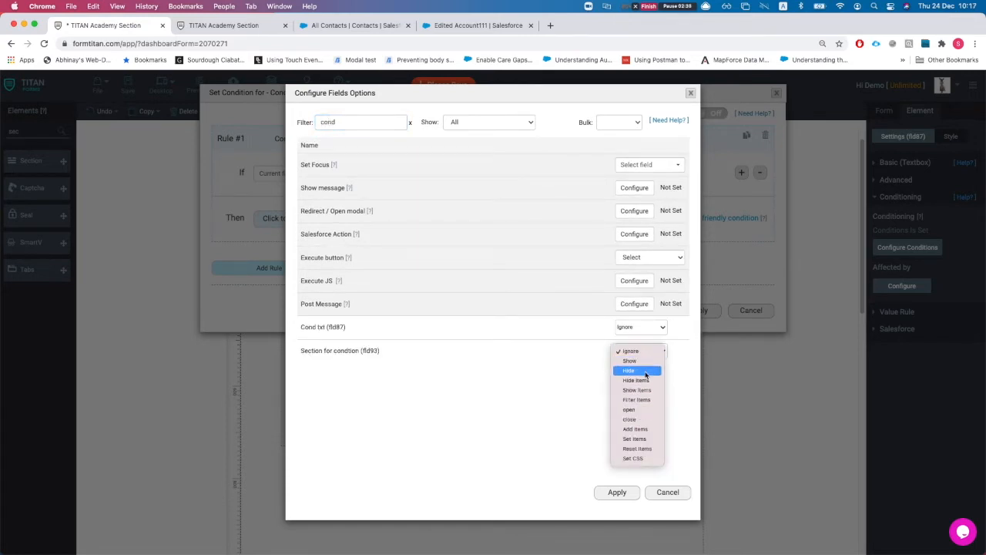
{"action": "left_click", "coordinate": [642, 370]}
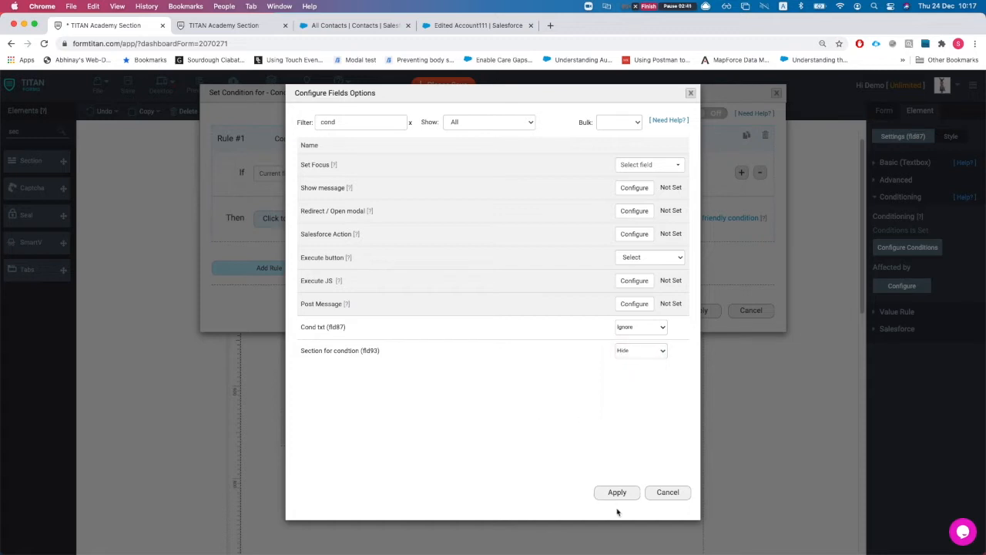
{"action": "left_click", "coordinate": [617, 492]}
{"action": "left_click", "coordinate": [699, 310]}
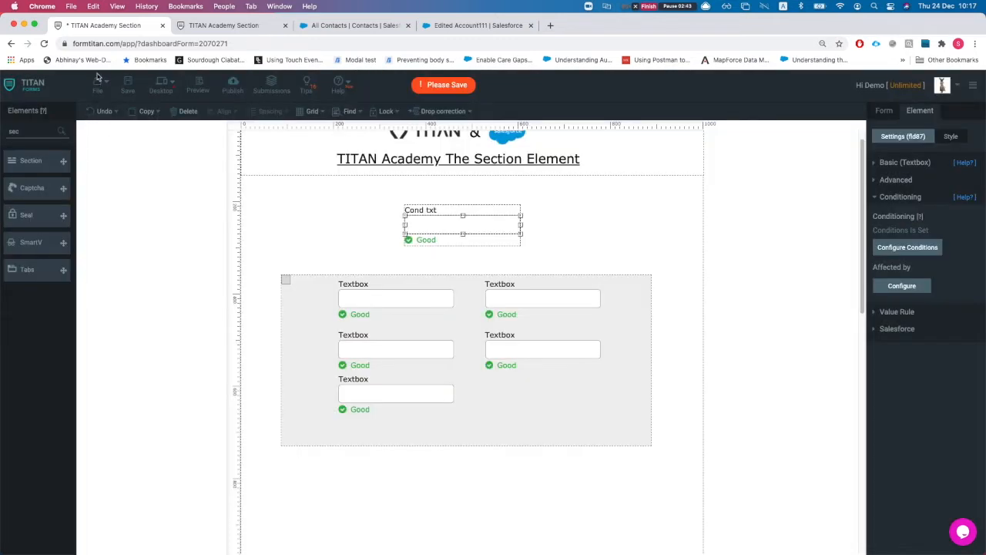
Step: Publish the form, test by typing 'hello' into Cond txt, then return to the editor
{"action": "left_click", "coordinate": [232, 87]}
{"action": "left_click", "coordinate": [616, 132]}
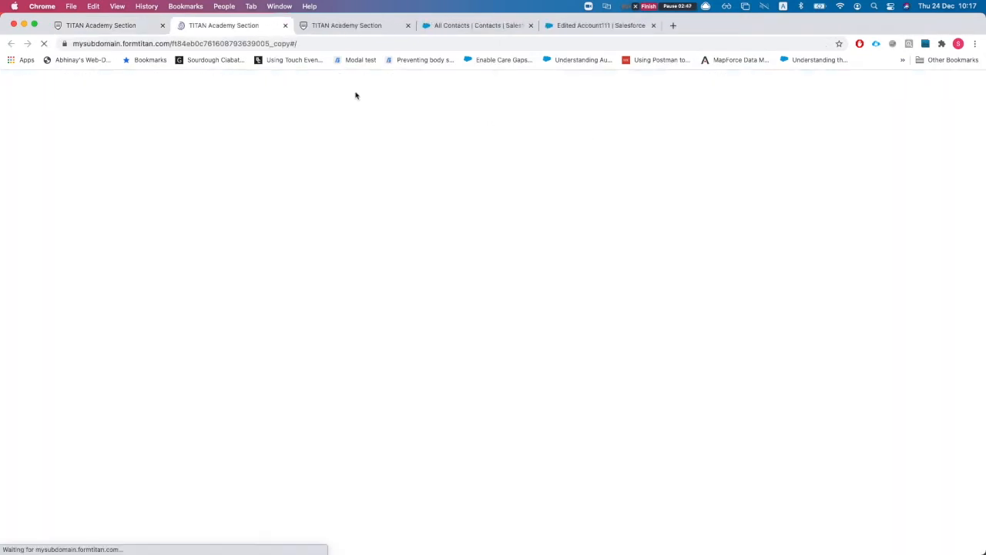
{"action": "left_click", "coordinate": [441, 194]}
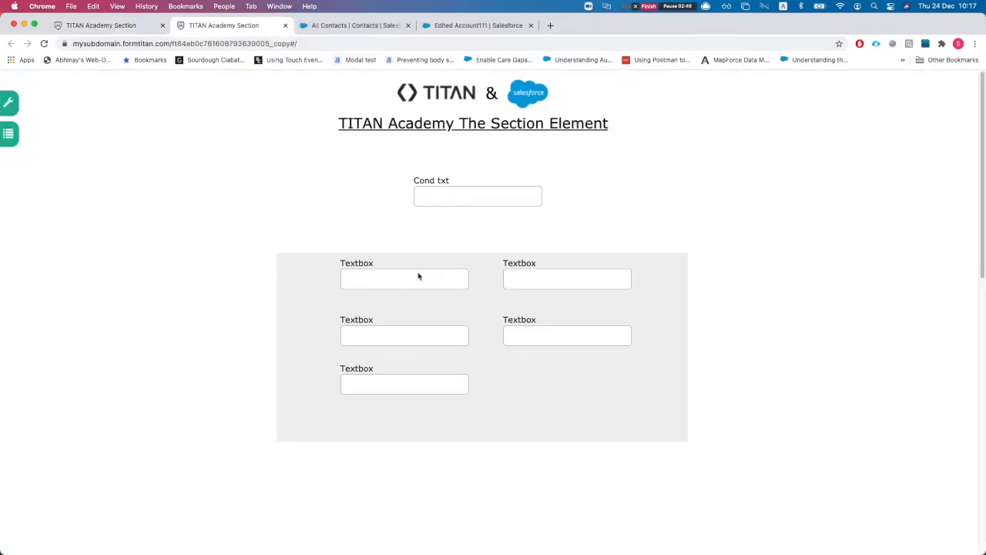
{"action": "type", "text": "hello"}
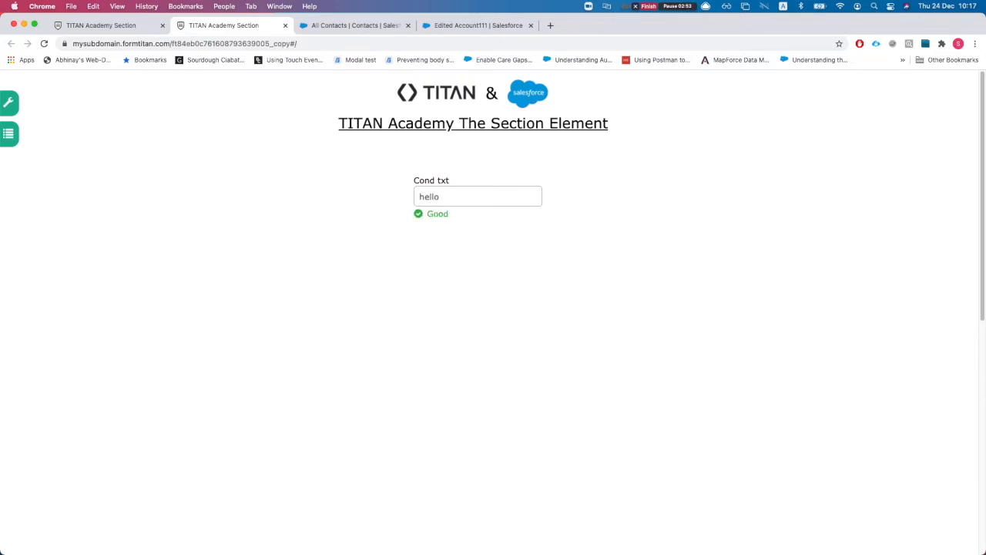
{"action": "left_click", "coordinate": [115, 25]}
{"action": "left_click", "coordinate": [690, 93]}
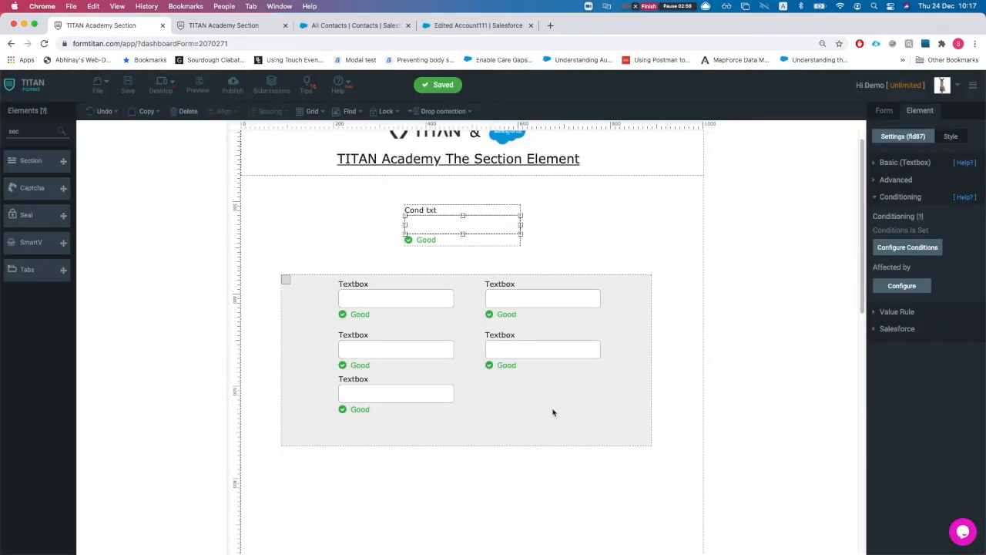
Step: Hide the textbox section per device, save, and check the live form
{"action": "left_click", "coordinate": [552, 413]}
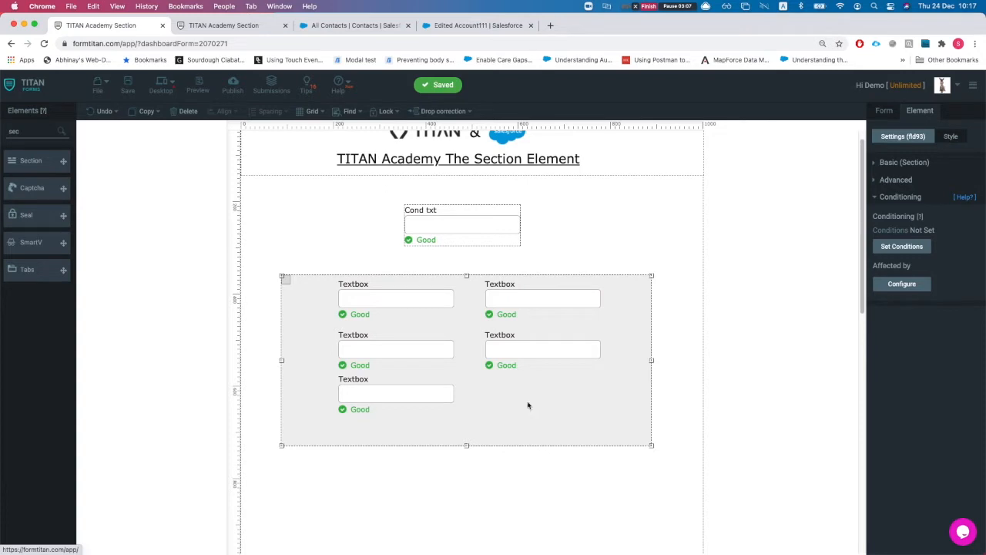
{"action": "scroll", "coordinate": [535, 358], "scroll_direction": "up", "scroll_amount": 1}
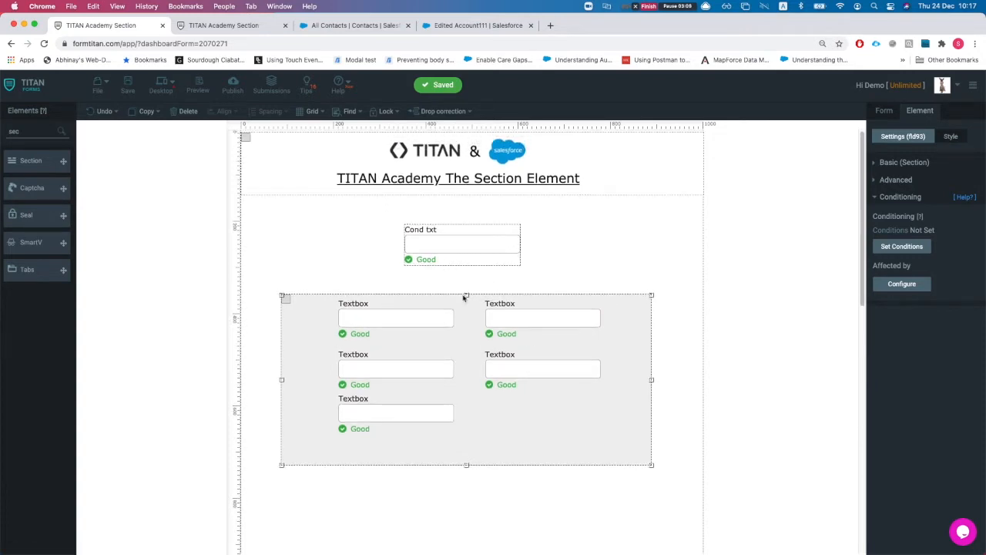
{"action": "left_click", "coordinate": [952, 137]}
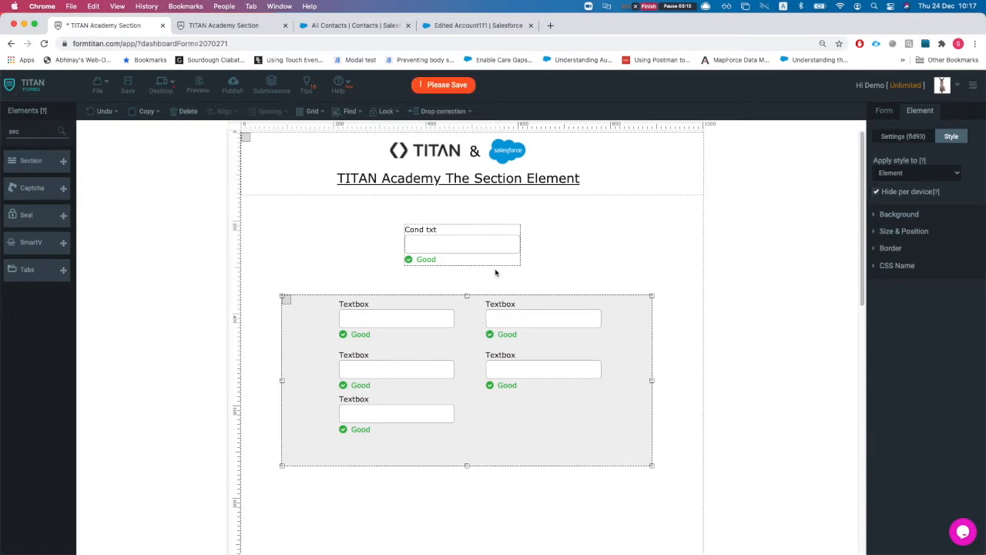
{"action": "left_click", "coordinate": [128, 87]}
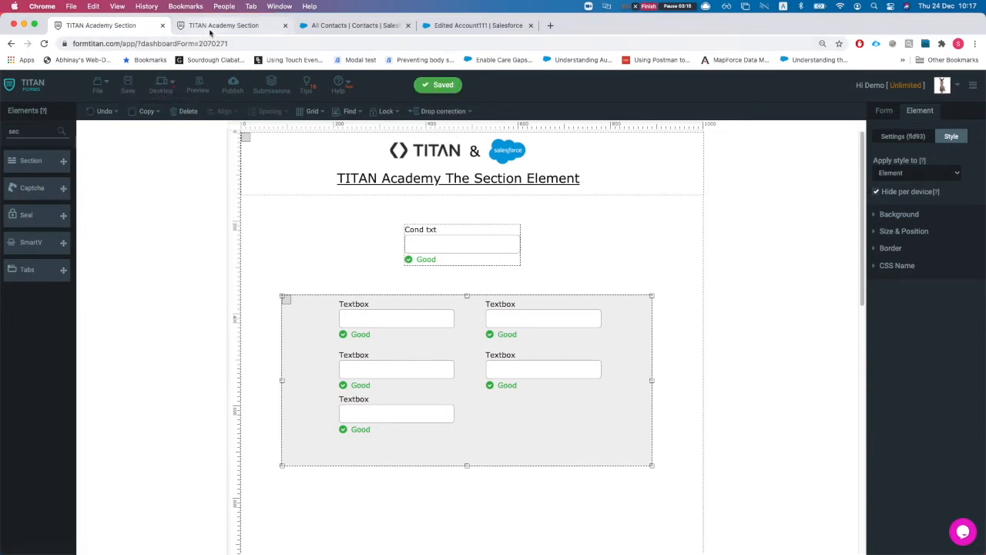
{"action": "left_click", "coordinate": [211, 27]}
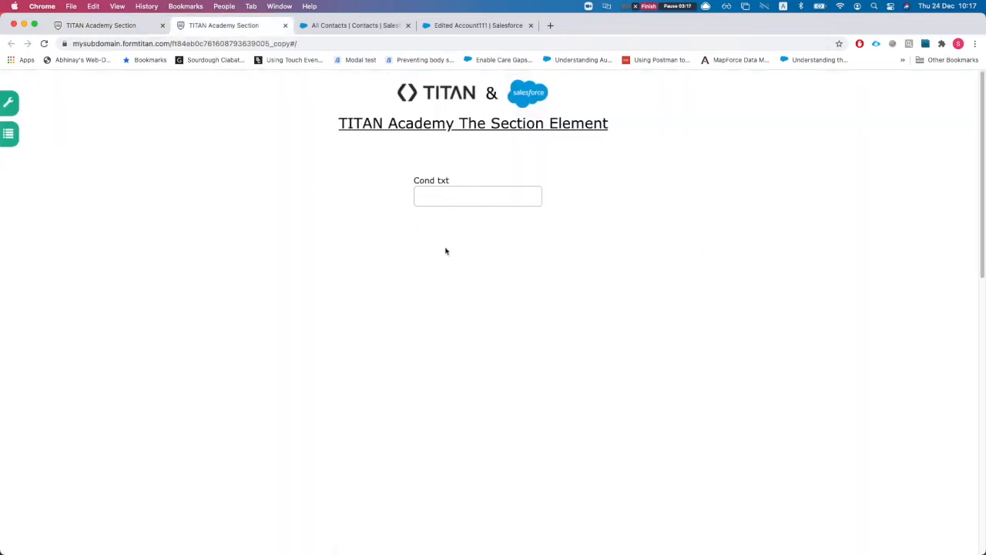
{"action": "left_click", "coordinate": [103, 26]}
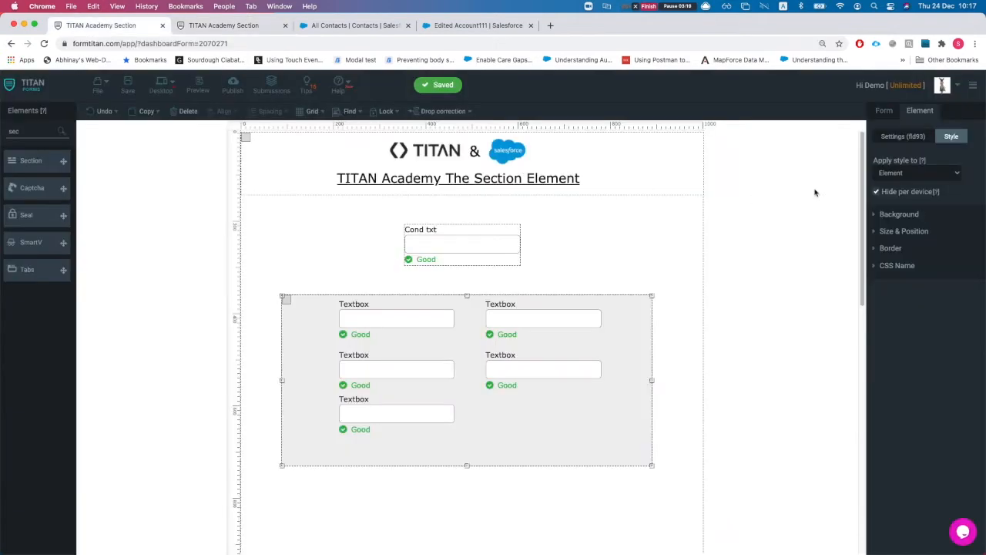
Step: Turn off the per-device hiding and delete the section with the five textboxes
{"action": "left_click", "coordinate": [875, 191]}
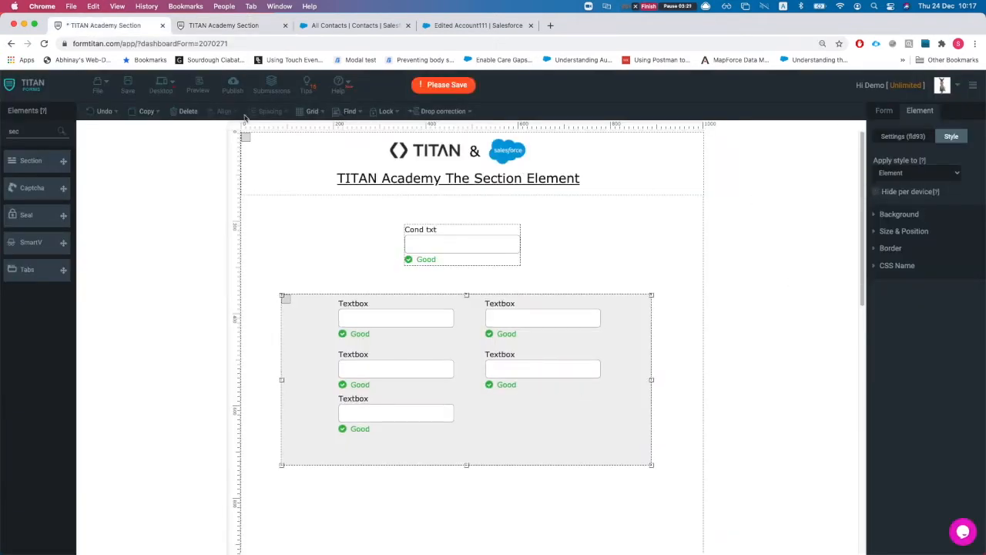
{"action": "left_click", "coordinate": [185, 111]}
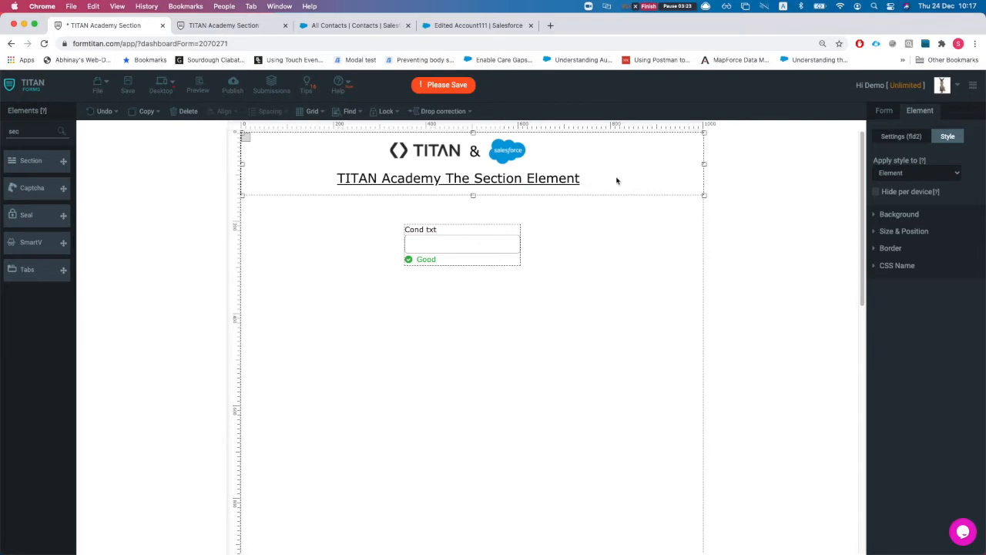
{"action": "left_click", "coordinate": [894, 139]}
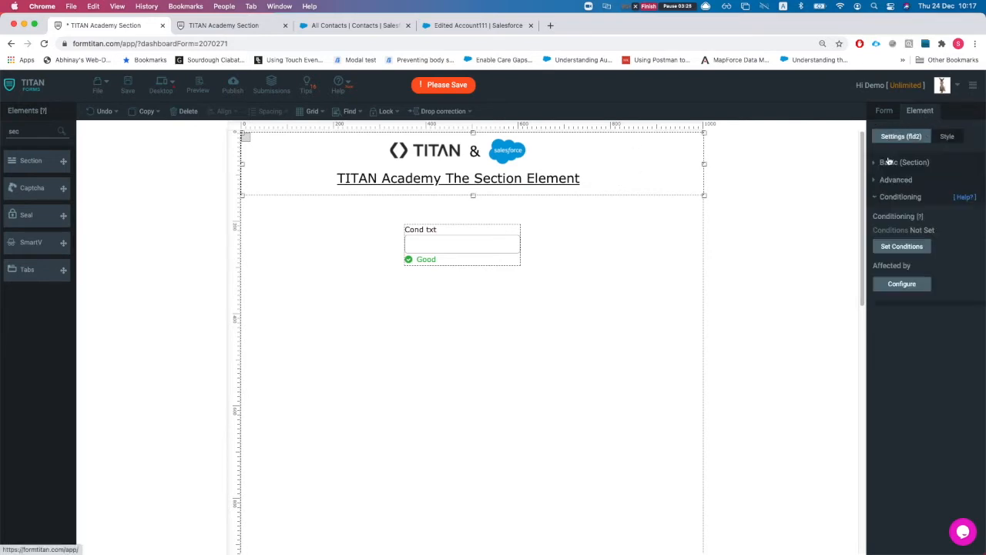
{"action": "left_click", "coordinate": [905, 162]}
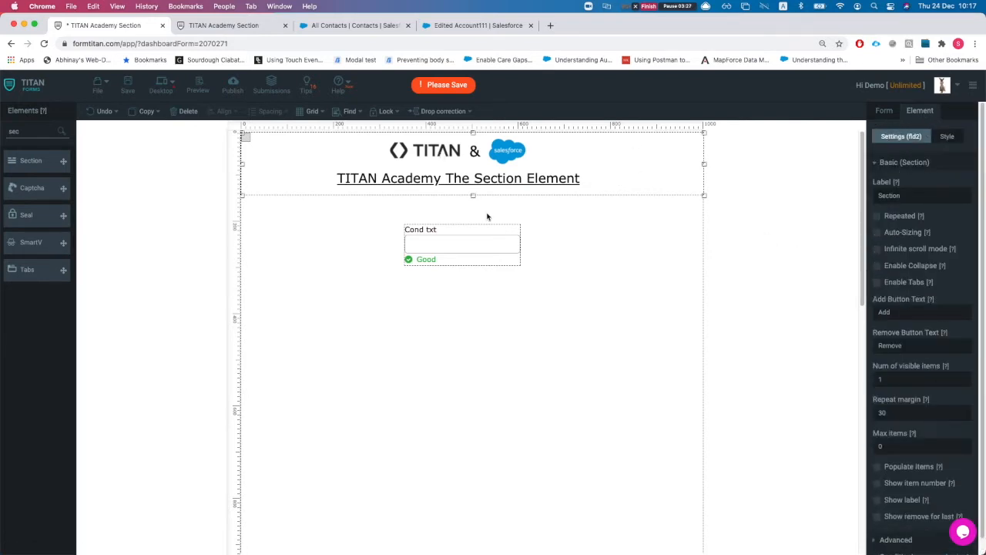
Step: Move the header section back to the top and delete the Cond txt textbox
{"action": "left_click", "coordinate": [365, 292]}
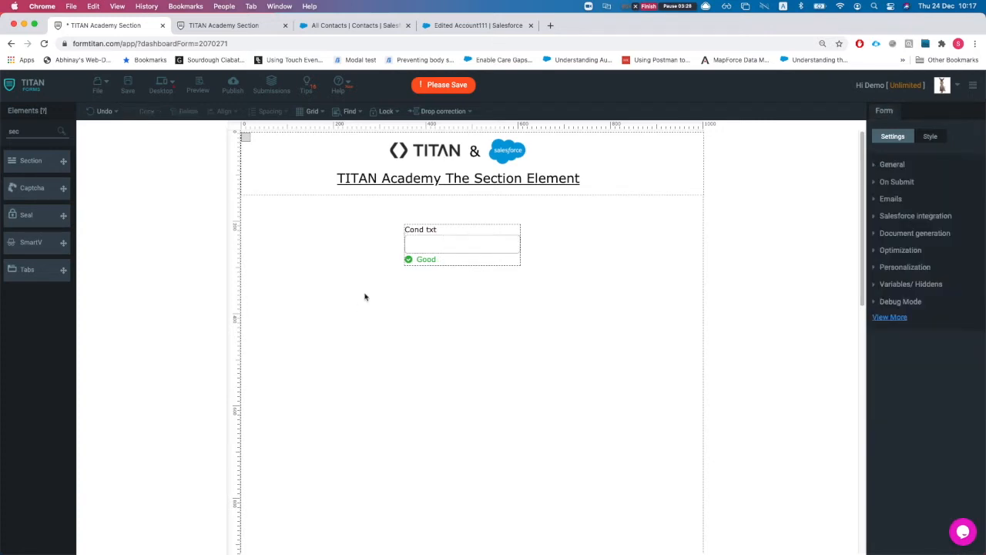
{"action": "left_click", "coordinate": [444, 242]}
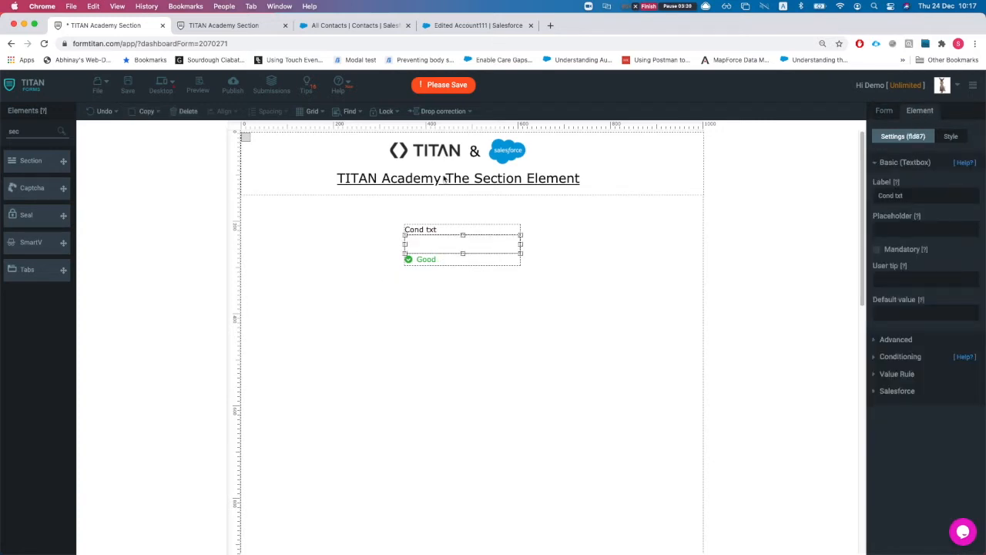
{"action": "left_click", "coordinate": [606, 171]}
{"action": "left_click_drag", "start_coordinate": [636, 165], "coordinate": [609, 171]}
{"action": "left_click", "coordinate": [601, 295]}
{"action": "left_click", "coordinate": [494, 251]}
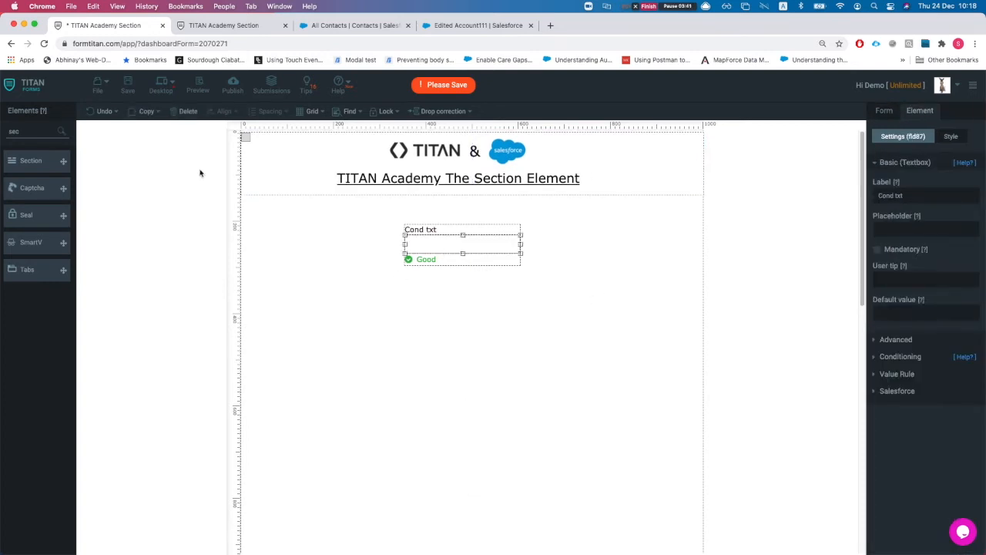
{"action": "left_click", "coordinate": [185, 111]}
Step: Add a new section below the header, stretched to nearly full form width
{"action": "left_click_drag", "start_coordinate": [63, 162], "coordinate": [283, 245]}
{"action": "left_click_drag", "start_coordinate": [341, 313], "coordinate": [696, 368]}
{"action": "left_click_drag", "start_coordinate": [574, 334], "coordinate": [570, 319]}
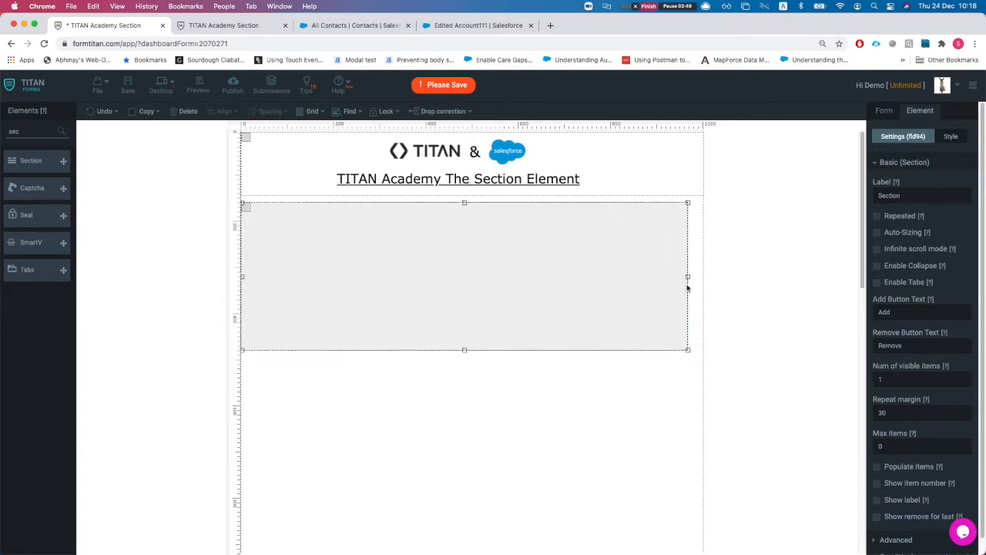
{"action": "left_click_drag", "start_coordinate": [688, 275], "coordinate": [701, 276]}
Step: Upload the house photo and set it as the section's background image
{"action": "left_click", "coordinate": [941, 136]}
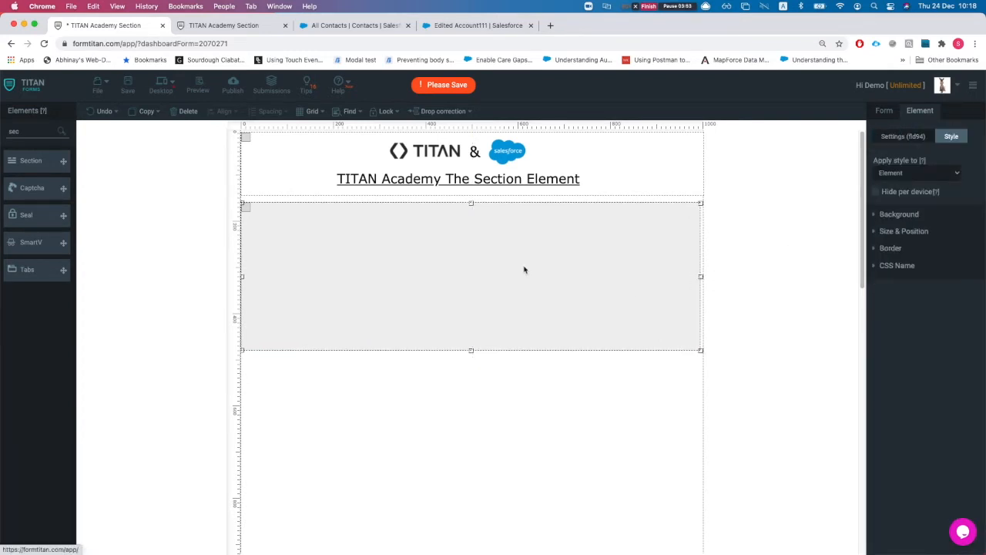
{"action": "left_click", "coordinate": [901, 214]}
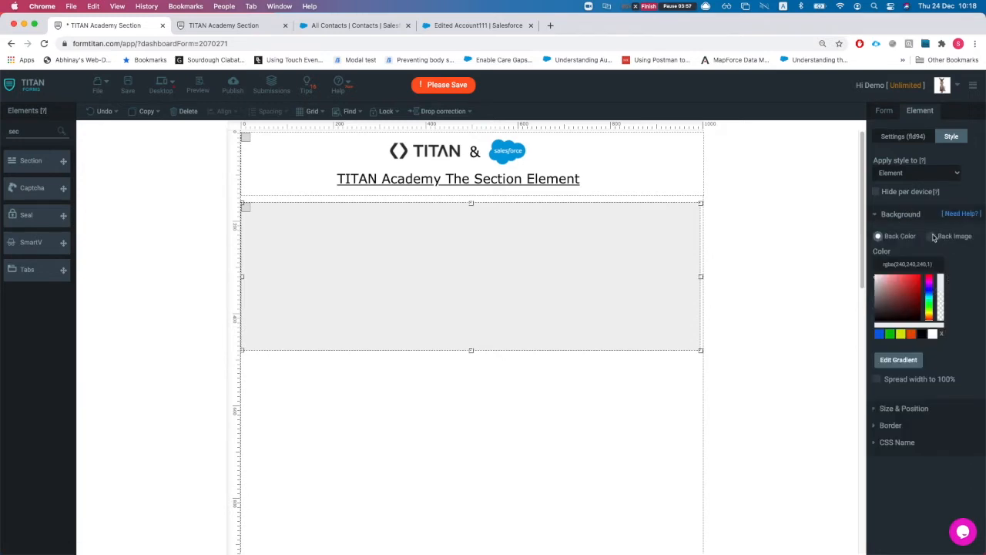
{"action": "left_click", "coordinate": [932, 236]}
{"action": "left_click", "coordinate": [894, 278]}
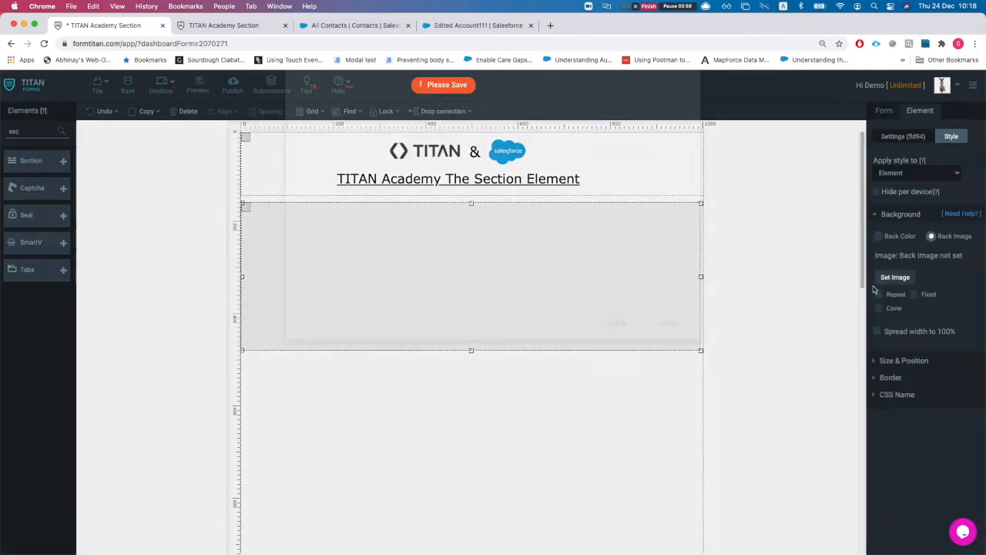
{"action": "left_click", "coordinate": [358, 137]}
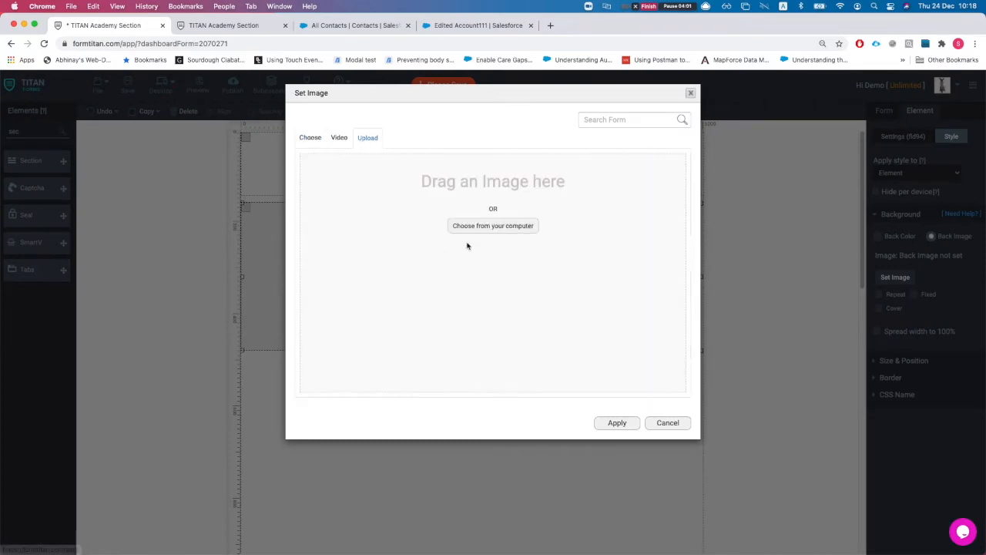
{"action": "left_click", "coordinate": [467, 227]}
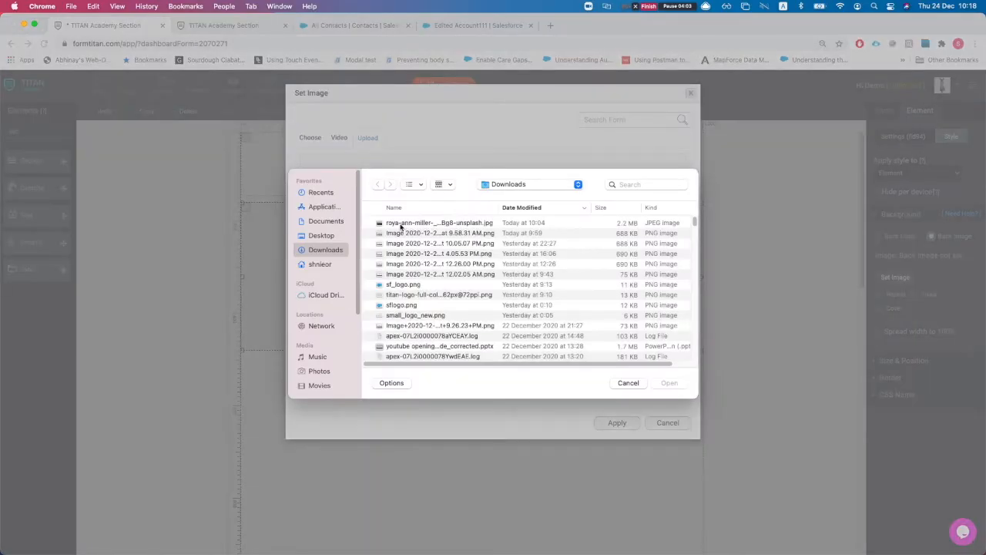
{"action": "double_click", "coordinate": [406, 225]}
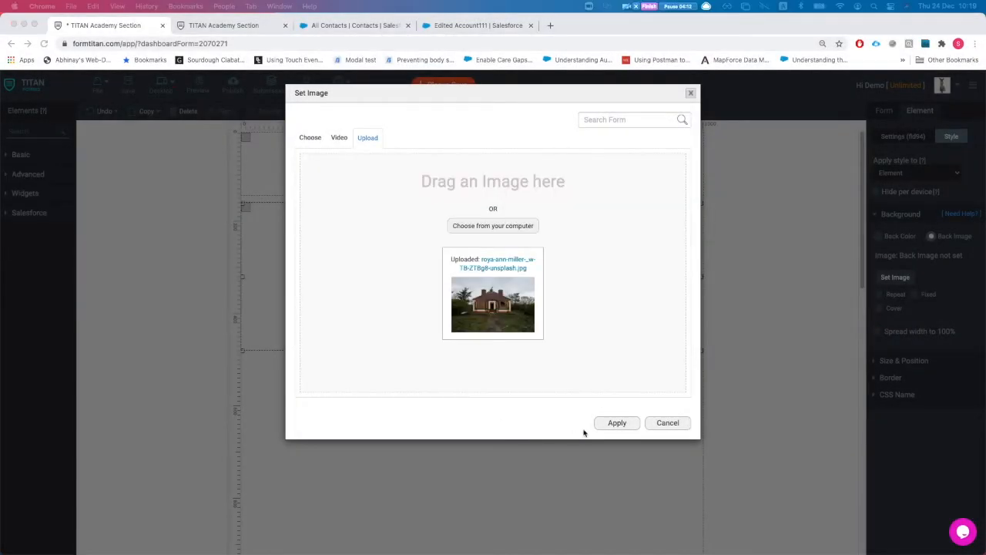
{"action": "left_click", "coordinate": [599, 423]}
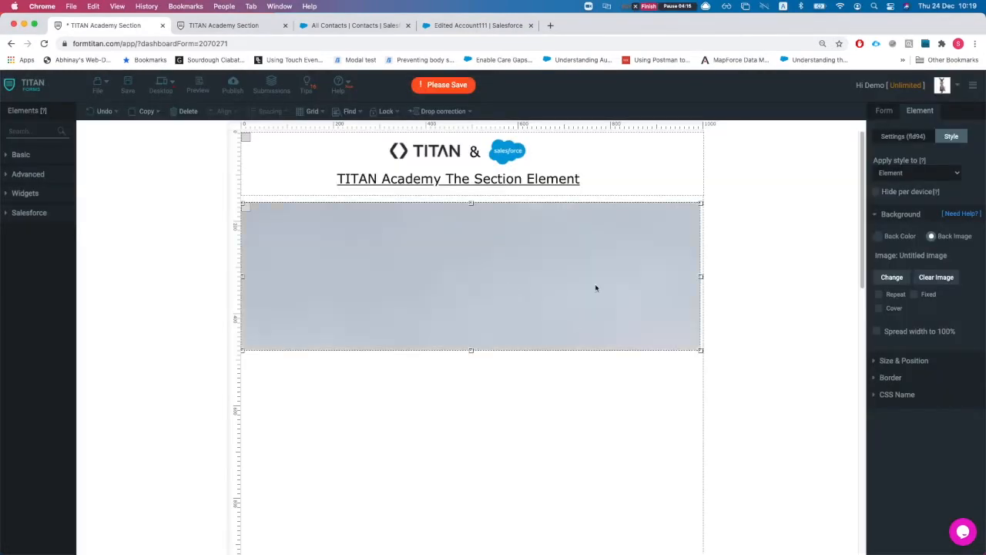
Step: Make the house photo cover the section, leave Fixed and Repeat off, and narrow it to about 190 px
{"action": "left_click", "coordinate": [879, 309]}
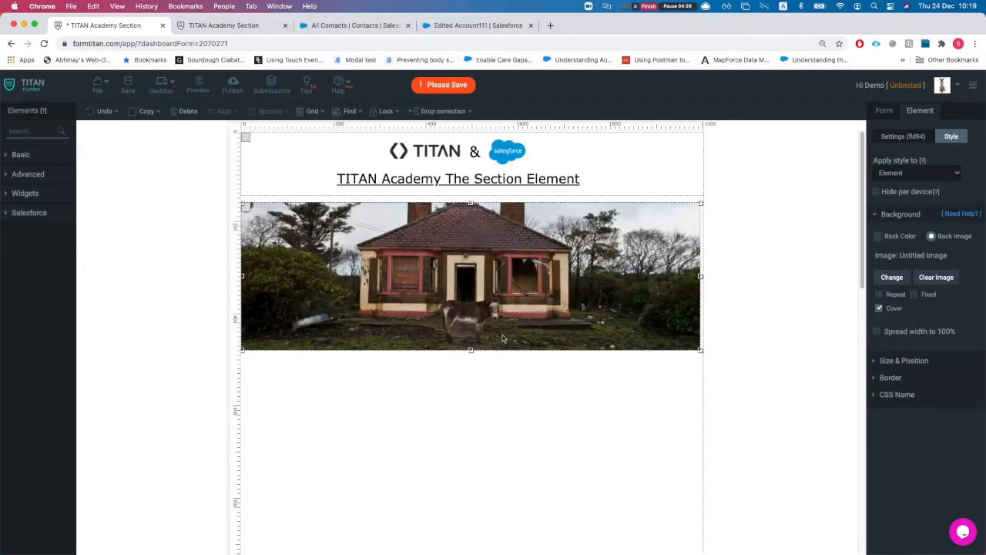
{"action": "left_click_drag", "start_coordinate": [470, 350], "coordinate": [455, 380]}
{"action": "mouse_move", "coordinate": [493, 290]}
{"action": "left_mouse_down"}
{"action": "mouse_move", "coordinate": [494, 306]}
{"action": "mouse_move", "coordinate": [493, 291]}
{"action": "left_mouse_up"}
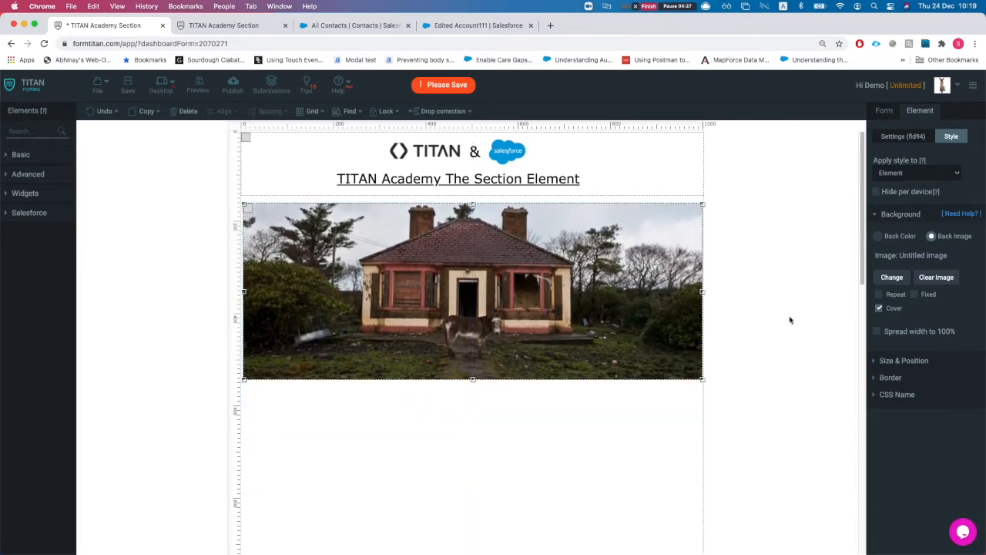
{"action": "left_click", "coordinate": [917, 295]}
{"action": "left_click", "coordinate": [895, 296]}
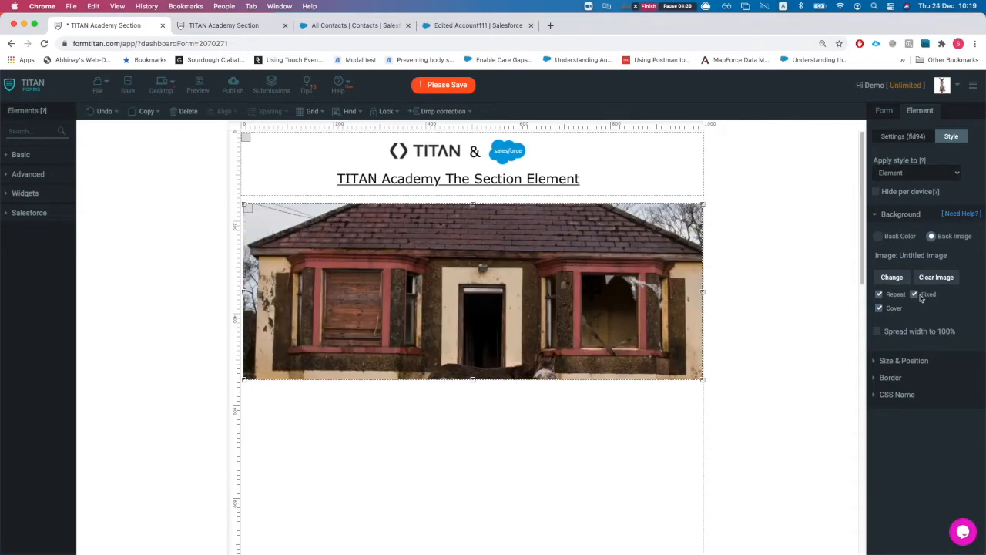
{"action": "left_click", "coordinate": [916, 294]}
{"action": "left_click", "coordinate": [878, 294]}
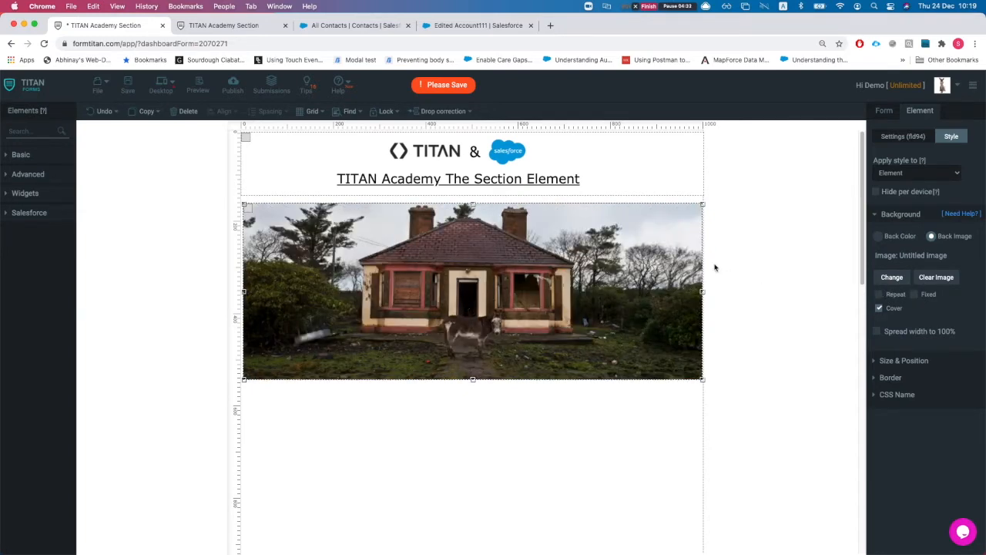
{"action": "left_click_drag", "start_coordinate": [702, 291], "coordinate": [427, 312]}
{"action": "left_click_drag", "start_coordinate": [314, 303], "coordinate": [462, 322]}
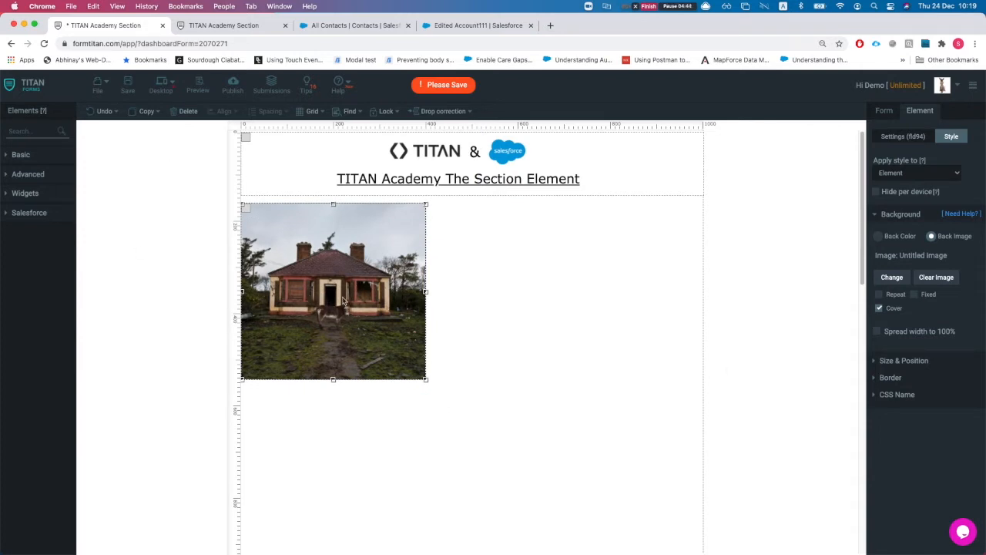
Step: Replace the image section with a new grey section of about 307x197 below the header
{"action": "left_click", "coordinate": [185, 111]}
{"action": "type", "text": "sec"}
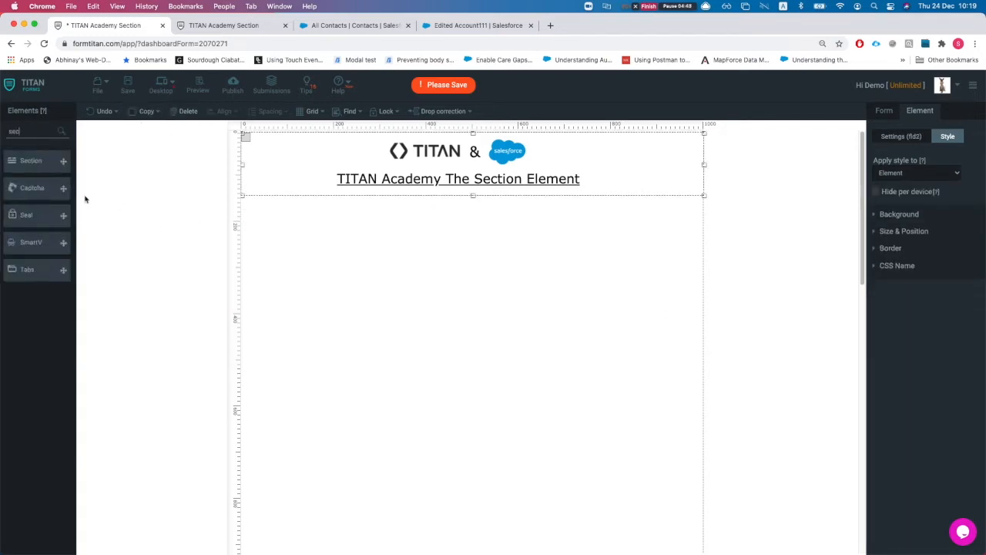
{"action": "left_click_drag", "start_coordinate": [31, 160], "coordinate": [442, 317]}
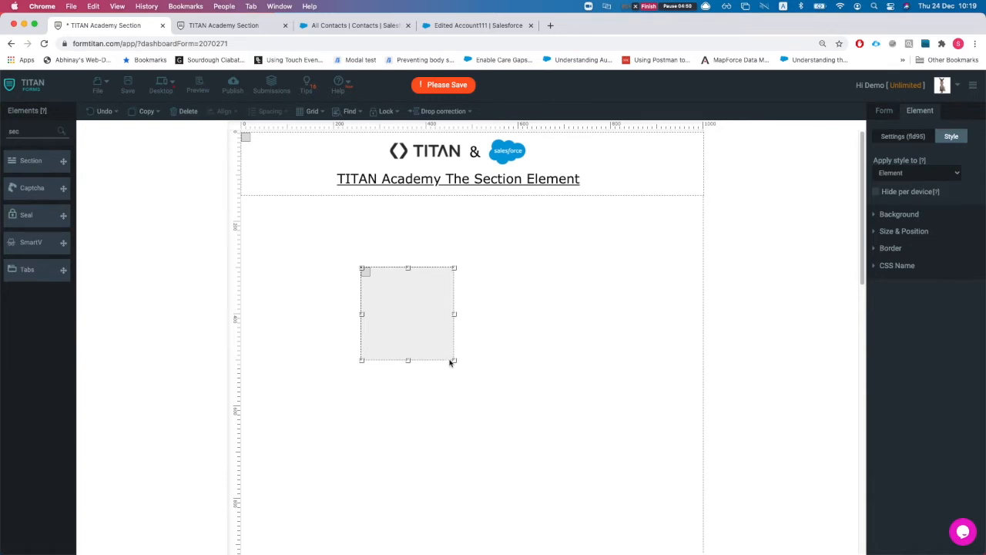
{"action": "left_click_drag", "start_coordinate": [456, 362], "coordinate": [598, 419]}
{"action": "left_click_drag", "start_coordinate": [514, 366], "coordinate": [508, 342]}
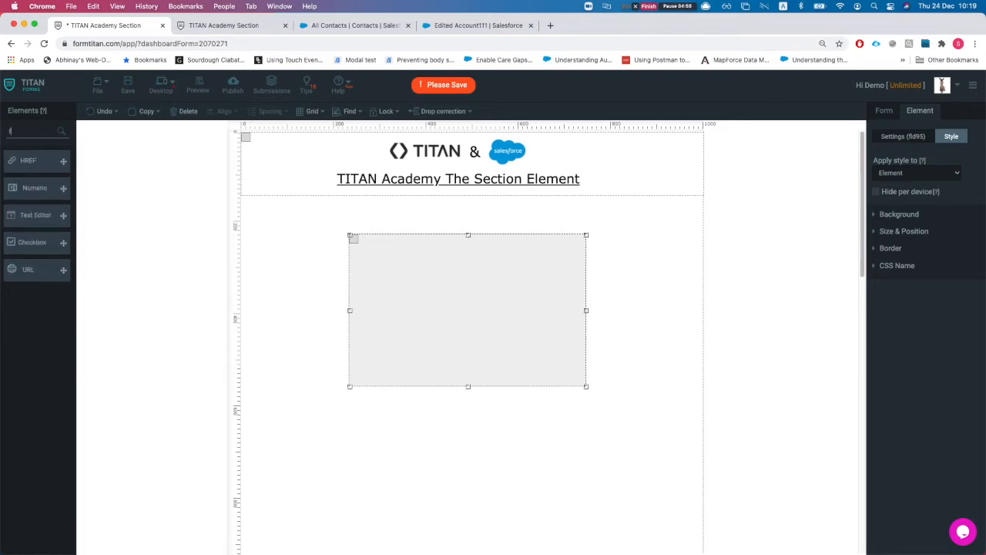
Step: Place a Textbox element inside the grey section
{"action": "left_click", "coordinate": [33, 130]}
{"action": "type", "text": "firs"}
{"action": "key", "text": "BackSpace"}
{"action": "key", "text": "BackSpace"}
{"action": "key", "text": "BackSpace"}
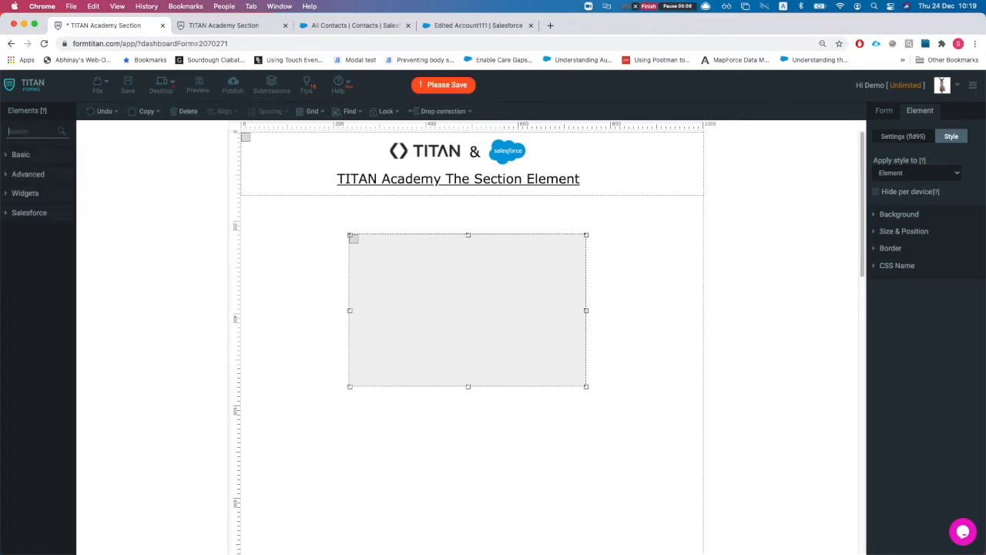
{"action": "type", "text": "text"}
{"action": "left_click_drag", "start_coordinate": [60, 188], "coordinate": [423, 289]}
{"action": "left_click", "coordinate": [408, 271]}
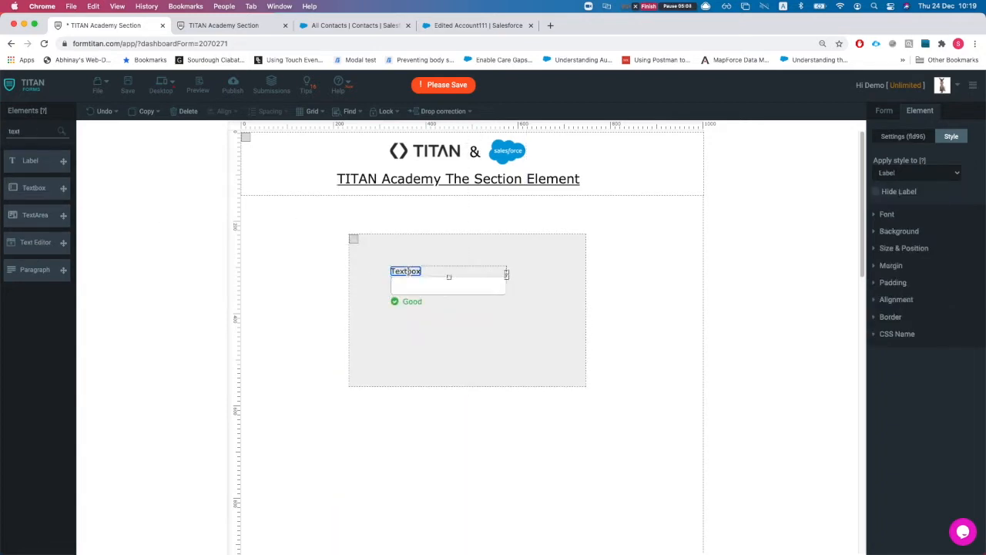
Step: Relabel the Textbox as First Name, reposition it, and make the grey section taller
{"action": "double_click", "coordinate": [409, 271]}
{"action": "type", "text": "First Name"}
{"action": "left_click", "coordinate": [478, 331]}
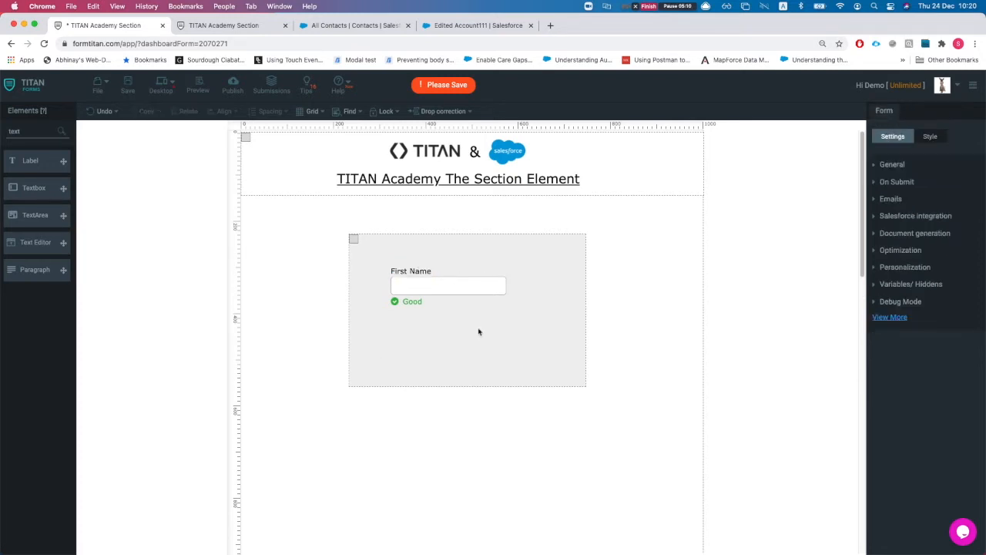
{"action": "left_click_drag", "start_coordinate": [433, 294], "coordinate": [416, 351]}
{"action": "left_click", "coordinate": [441, 390]}
{"action": "left_click", "coordinate": [447, 387]}
{"action": "left_click_drag", "start_coordinate": [467, 386], "coordinate": [468, 413]}
Step: Add an Email field below the name fields and expand the form's Salesforce integration settings
{"action": "double_click", "coordinate": [43, 132]}
{"action": "type", "text": "email"}
{"action": "left_click_drag", "start_coordinate": [28, 153], "coordinate": [409, 384]}
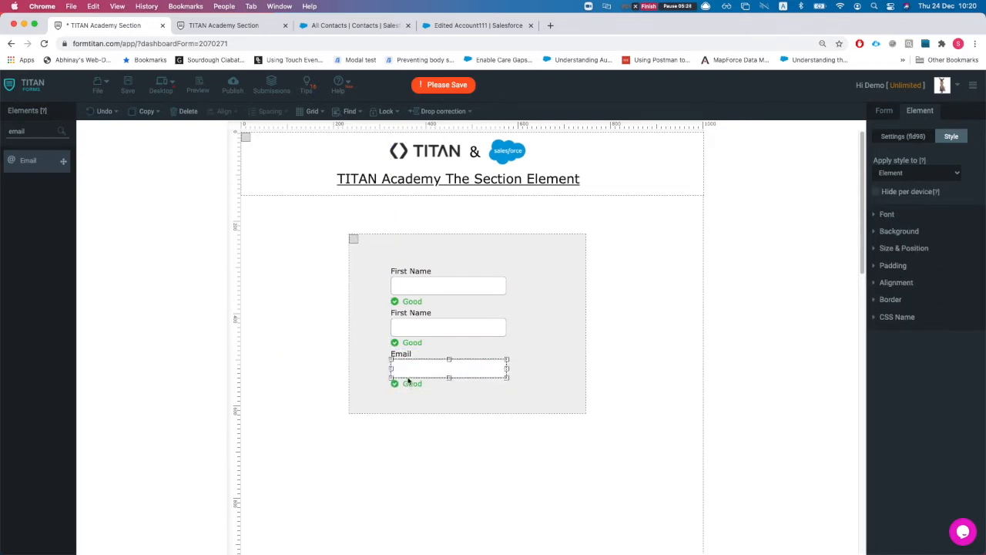
{"action": "left_click_drag", "start_coordinate": [530, 286], "coordinate": [521, 278]}
{"action": "left_click", "coordinate": [884, 110]}
{"action": "left_click", "coordinate": [885, 218]}
Step: Add a Salesforce Get object for Contact with the comment 'get'
{"action": "left_click", "coordinate": [893, 299]}
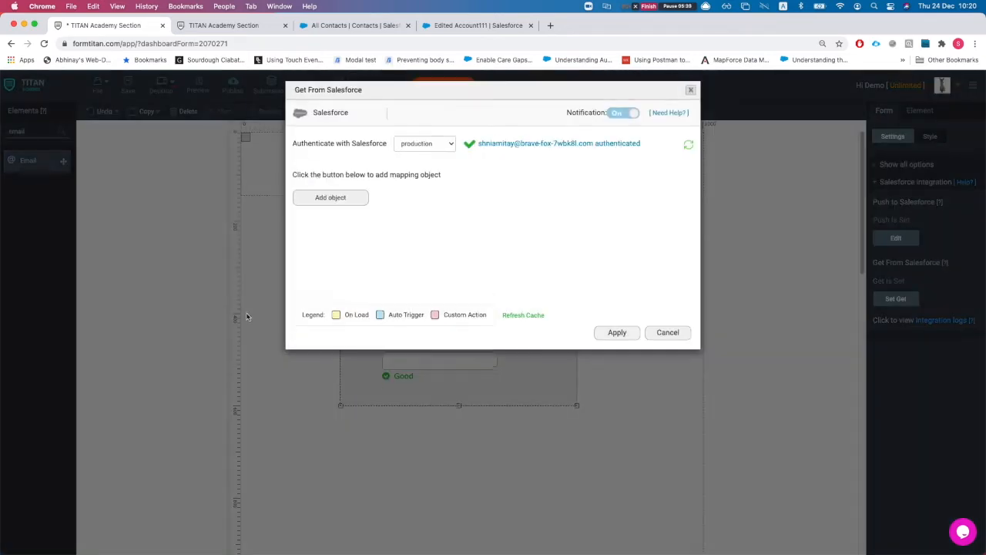
{"action": "left_click", "coordinate": [335, 203]}
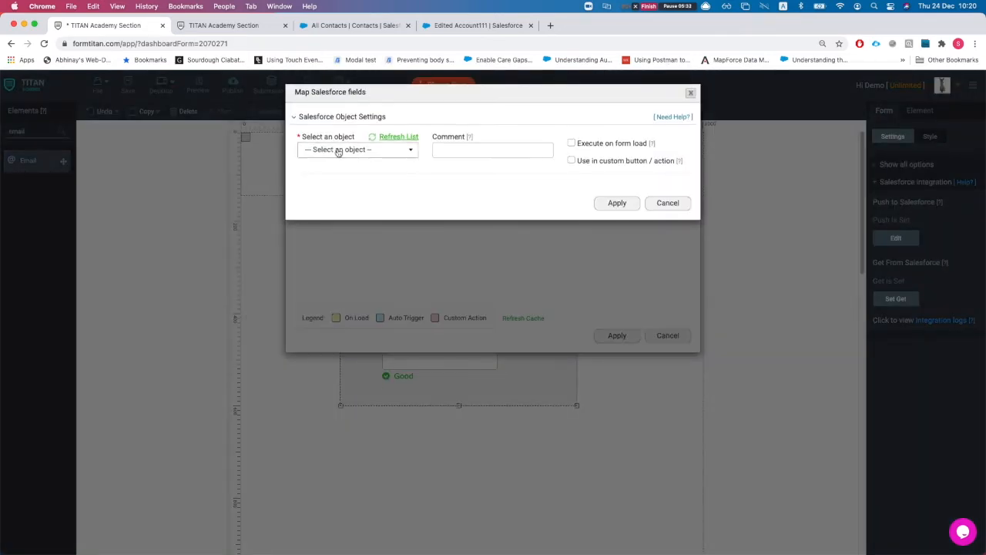
{"action": "left_click", "coordinate": [339, 149]}
{"action": "type", "text": "conta"}
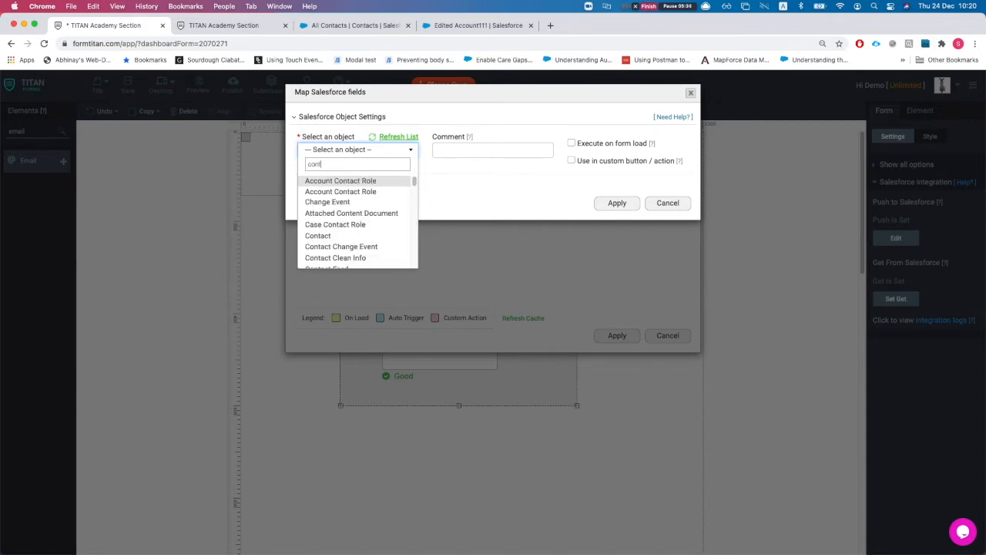
{"action": "key", "text": "Down"}
{"action": "key", "text": "Down"}
{"action": "key", "text": "Down"}
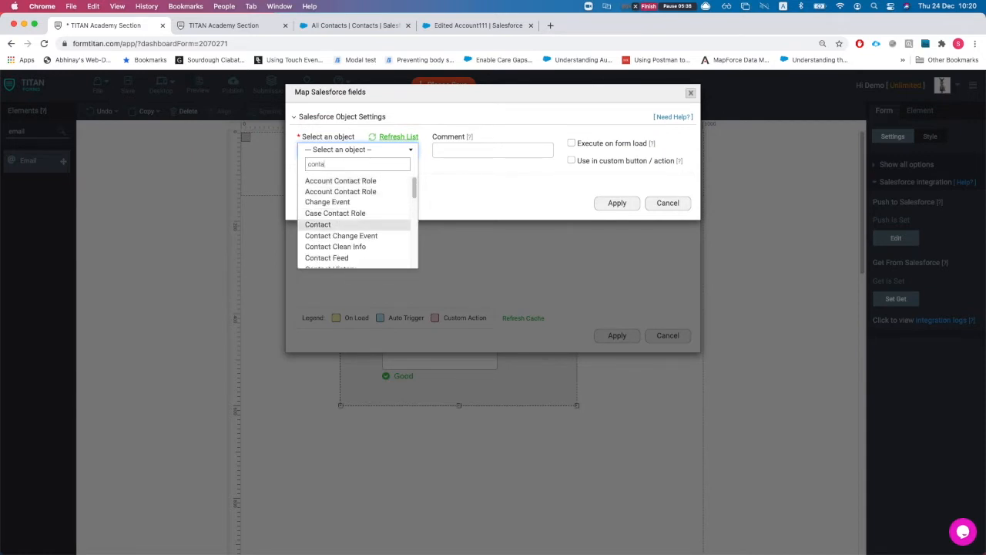
{"action": "key", "text": "Tab"}
{"action": "key", "text": "Tab"}
{"action": "type", "text": "get"}
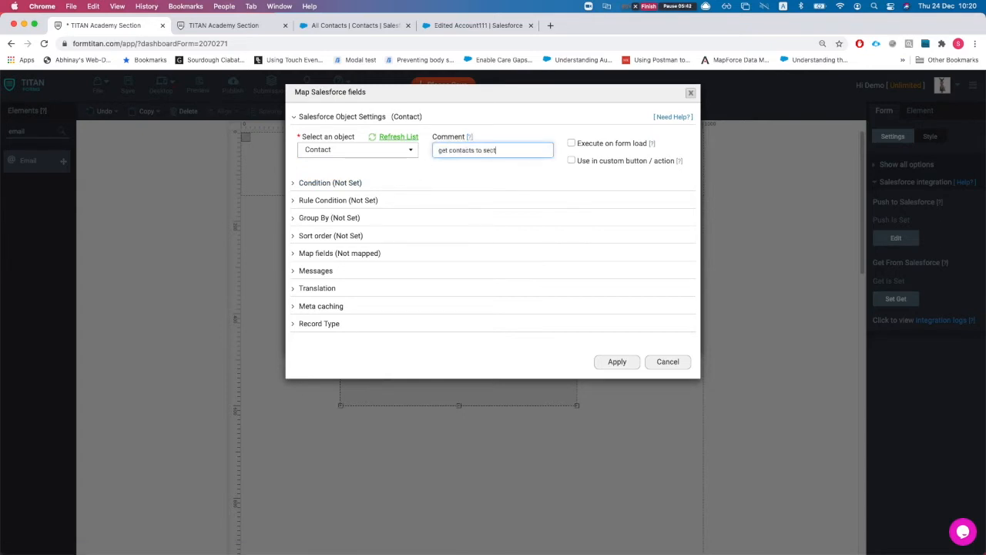
Step: Run the Contact fetch on form load, leaving the conditions empty
{"action": "left_click", "coordinate": [572, 144]}
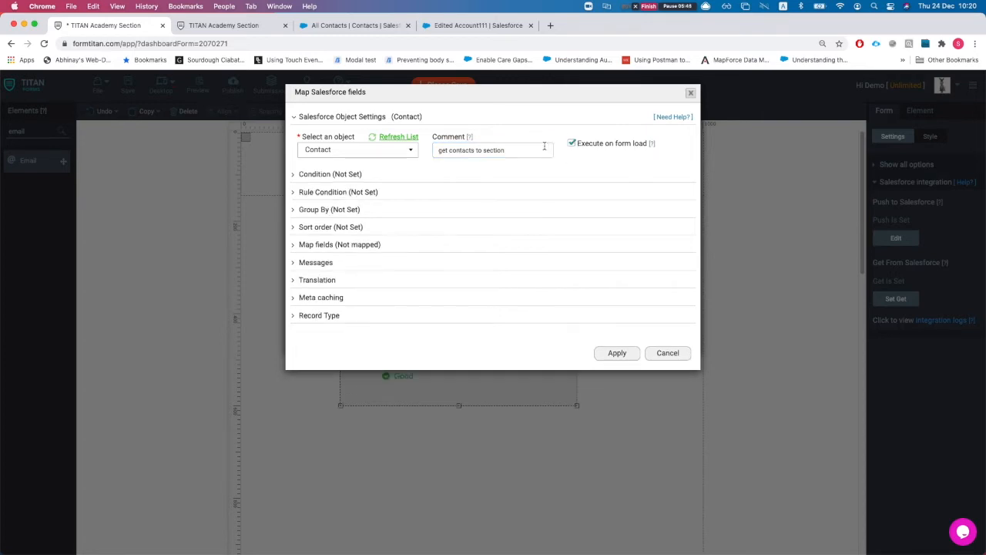
{"action": "left_click", "coordinate": [375, 174]}
{"action": "left_click", "coordinate": [342, 239]}
{"action": "left_click", "coordinate": [258, 119]}
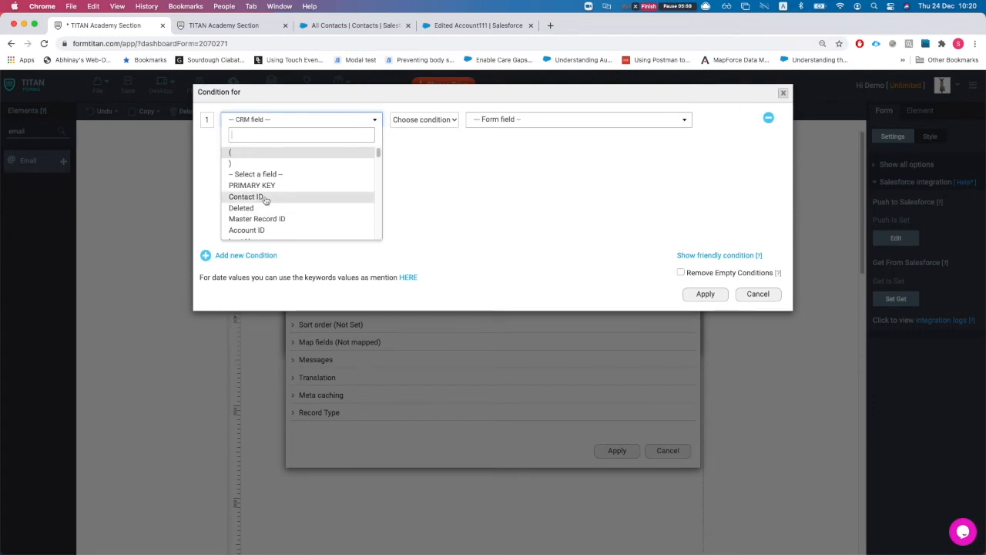
{"action": "left_click", "coordinate": [568, 193]}
{"action": "left_click", "coordinate": [757, 294]}
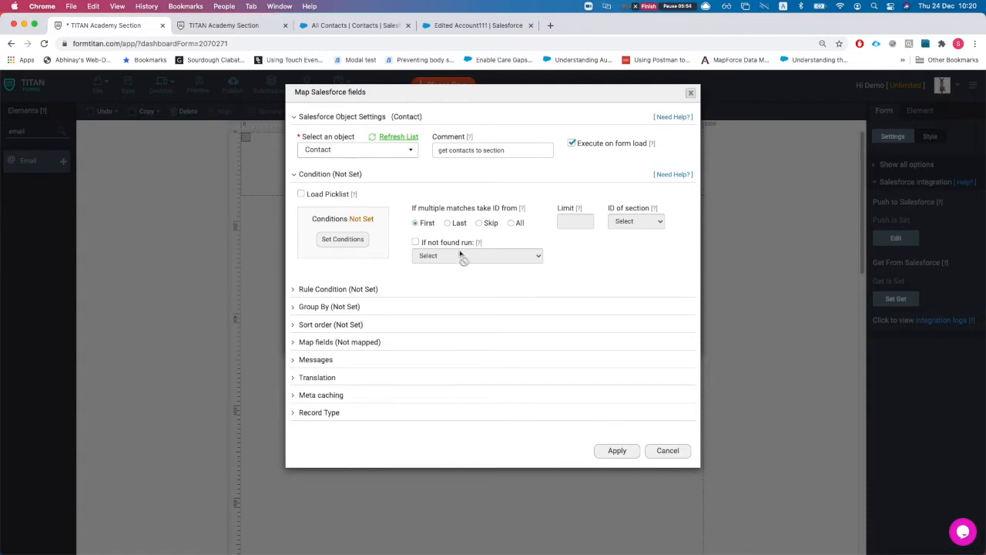
Step: Take all matching Contact records up to a limit of 20 and open the field mapping table
{"action": "left_click", "coordinate": [335, 344]}
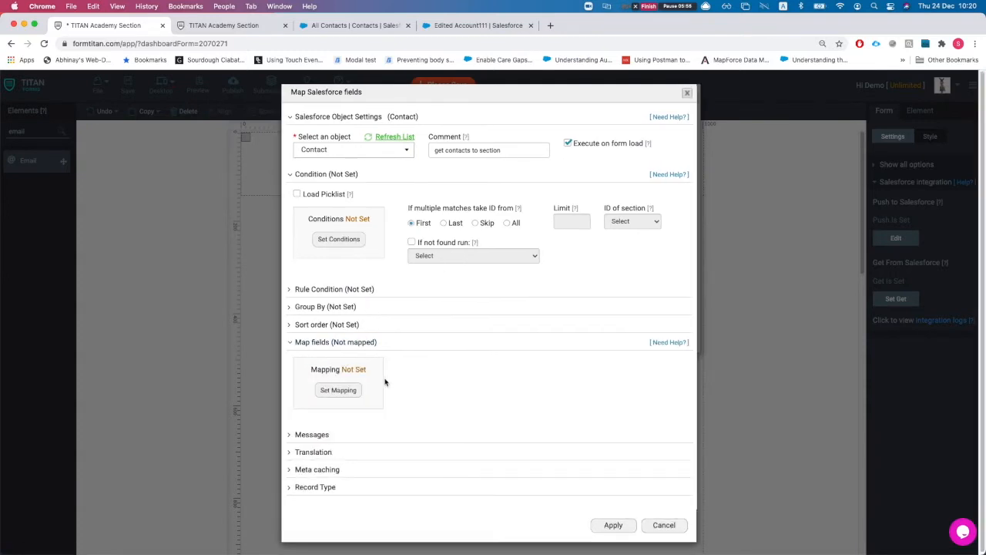
{"action": "left_click", "coordinate": [508, 222]}
{"action": "left_click", "coordinate": [556, 225]}
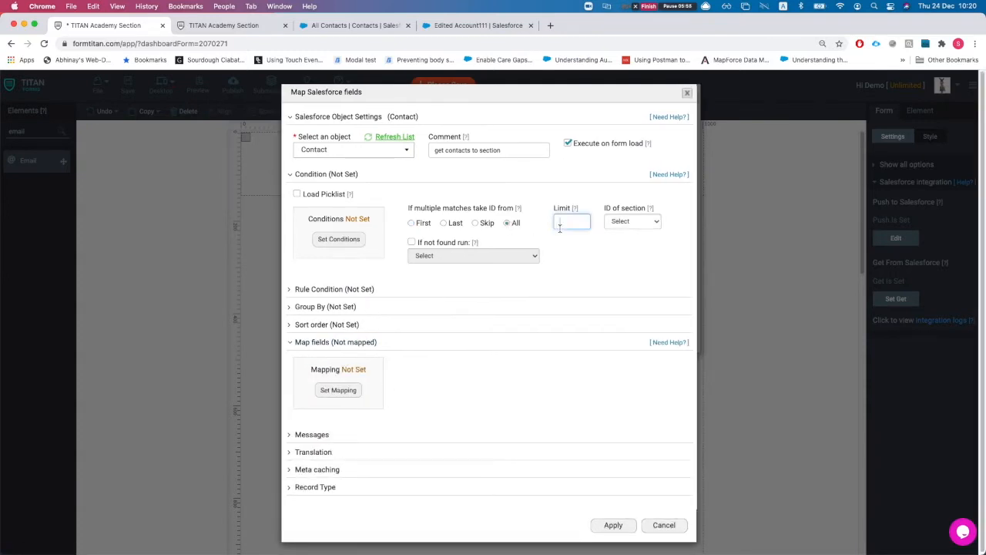
{"action": "type", "text": "20"}
{"action": "left_click", "coordinate": [334, 390]}
{"action": "left_click", "coordinate": [275, 117]}
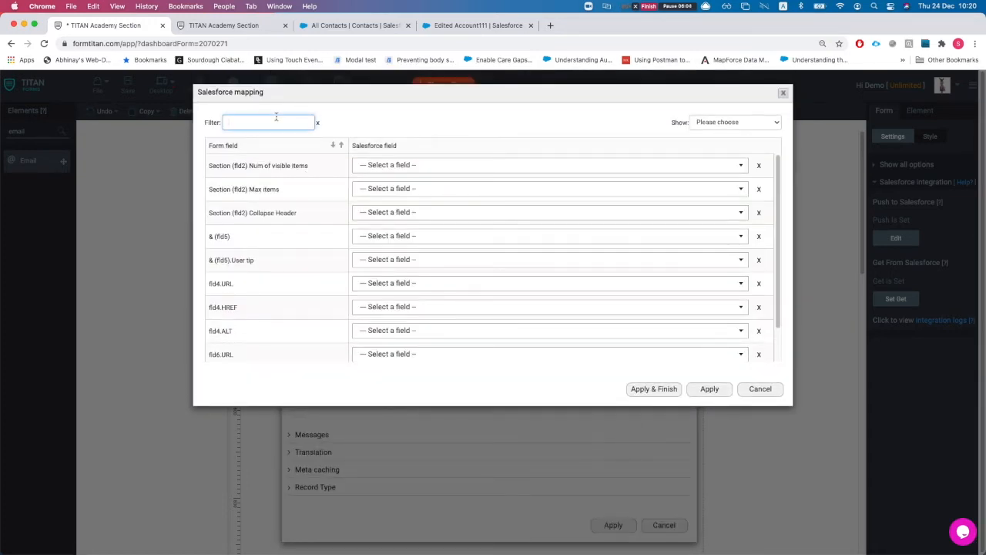
Step: Map the first name field to Salesforce First Name and the second to Last Name
{"action": "type", "text": "first"}
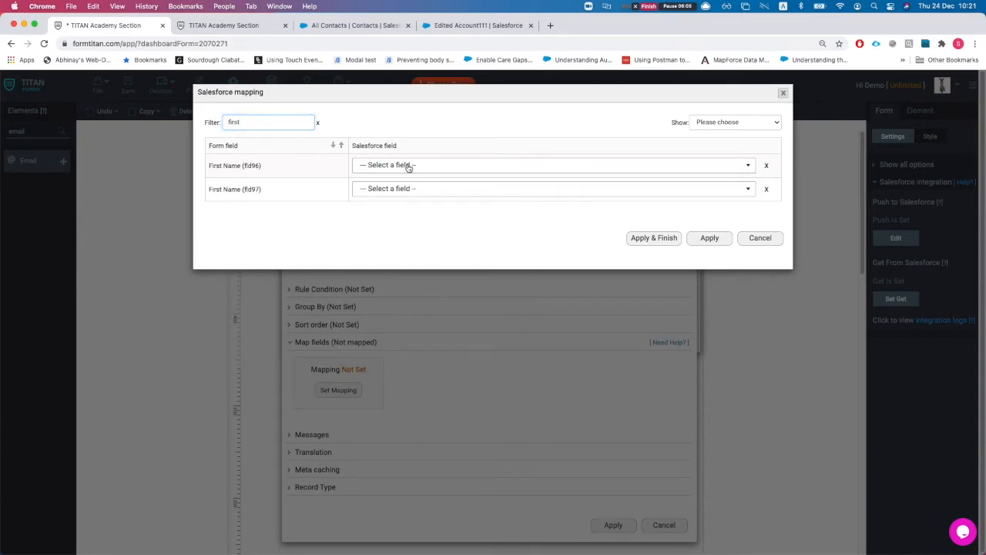
{"action": "left_click", "coordinate": [409, 167]}
{"action": "type", "text": "firs"}
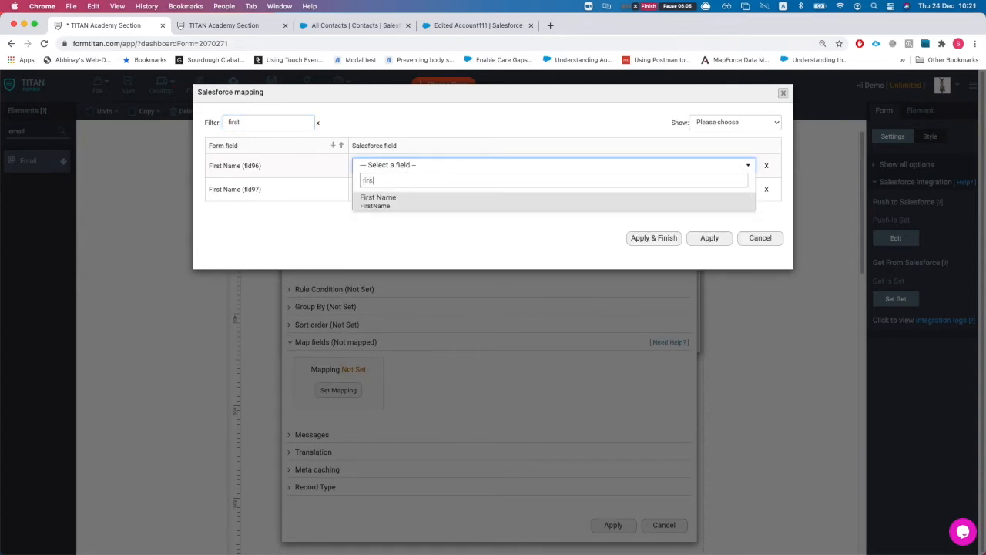
{"action": "key", "text": "Return"}
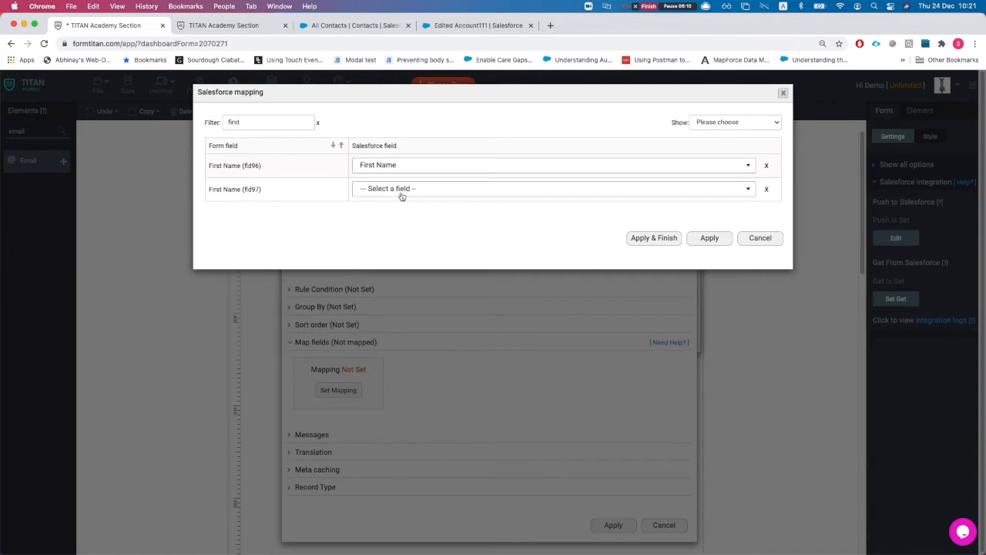
{"action": "left_click", "coordinate": [401, 192]}
{"action": "type", "text": "las"}
{"action": "key", "text": "Return"}
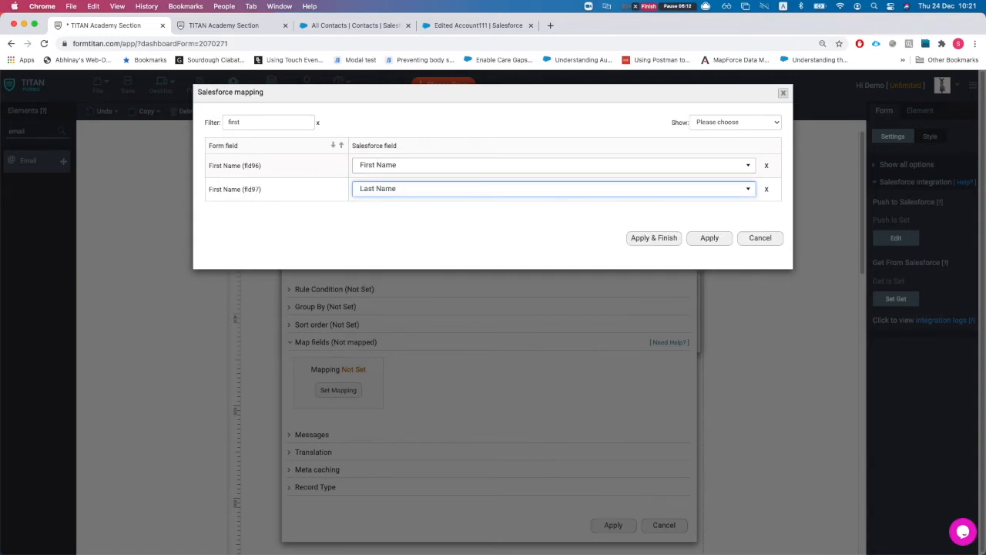
Step: Map the Email field to Salesforce Email, apply the mappings, and save the form
{"action": "double_click", "coordinate": [252, 123]}
{"action": "type", "text": "eamil"}
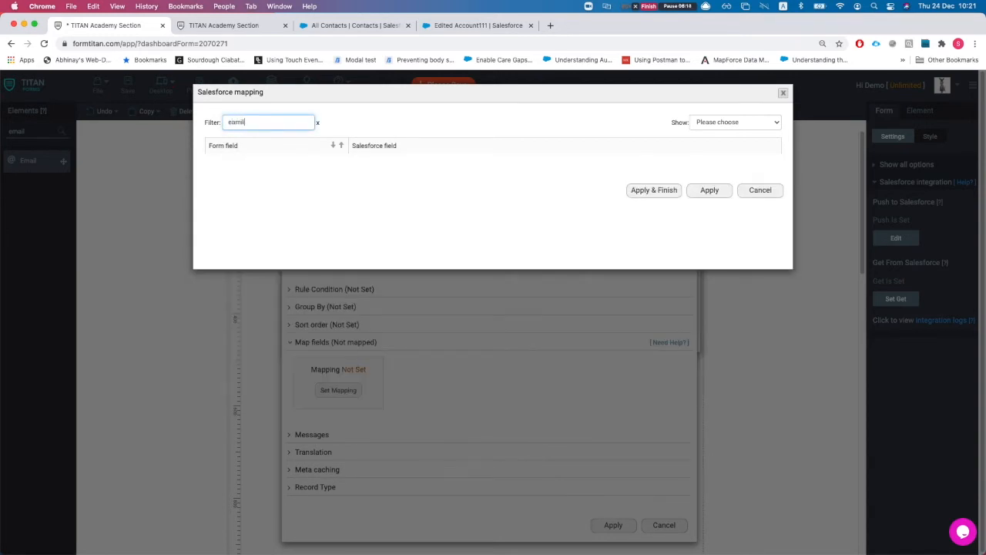
{"action": "key", "text": "BackSpace"}
{"action": "key", "text": "BackSpace"}
{"action": "type", "text": "ma"}
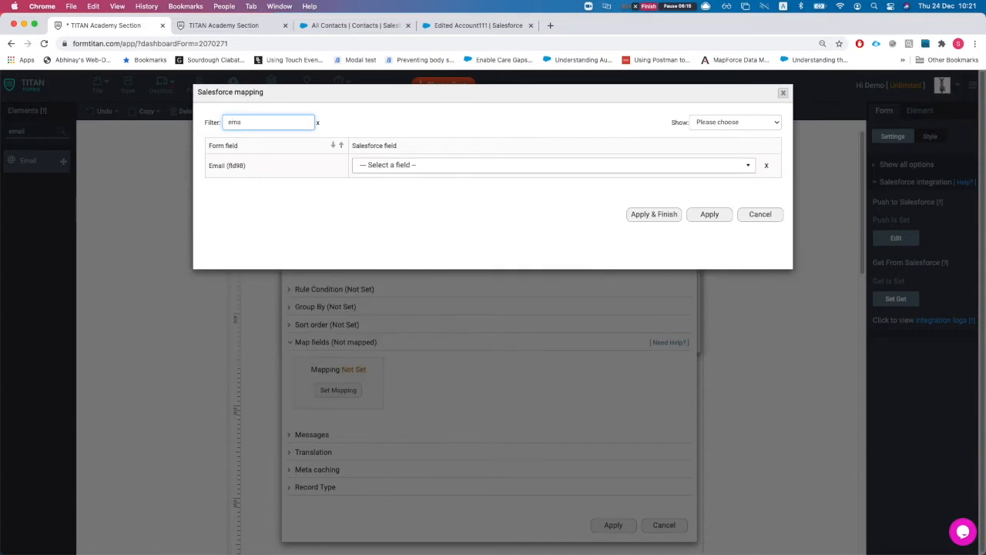
{"action": "left_click", "coordinate": [436, 171]}
{"action": "type", "text": "email"}
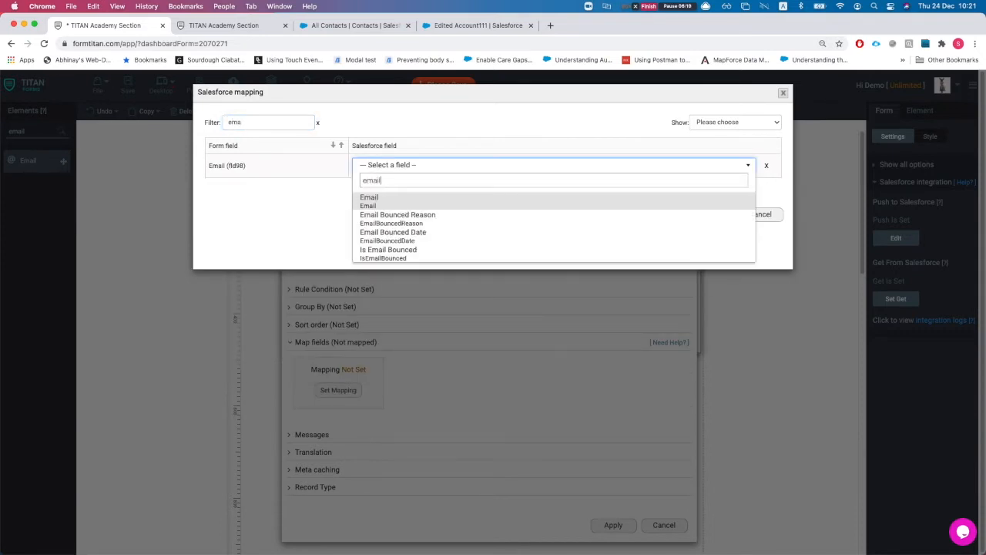
{"action": "key", "text": "Return"}
{"action": "left_click", "coordinate": [653, 214]}
{"action": "left_click", "coordinate": [128, 90]}
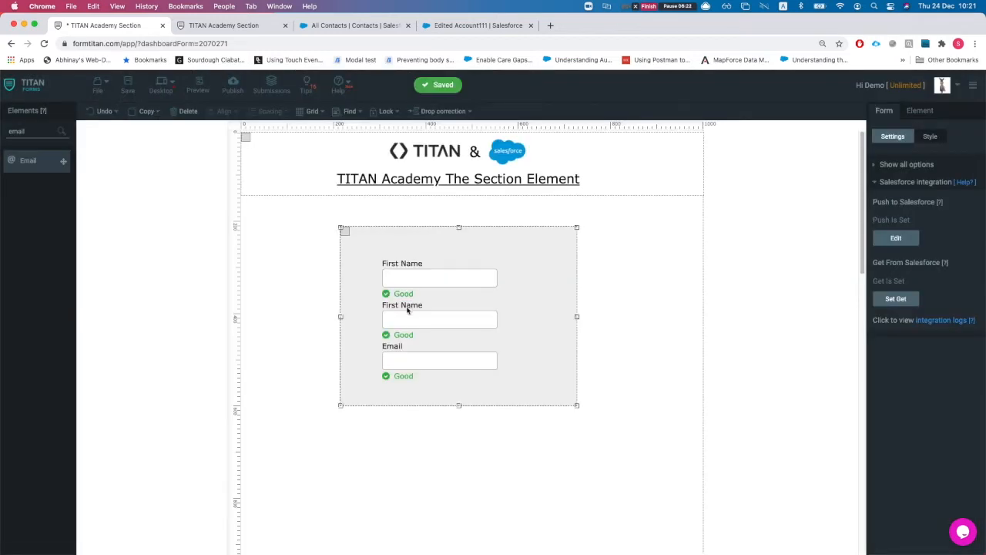
{"action": "double_click", "coordinate": [401, 309]}
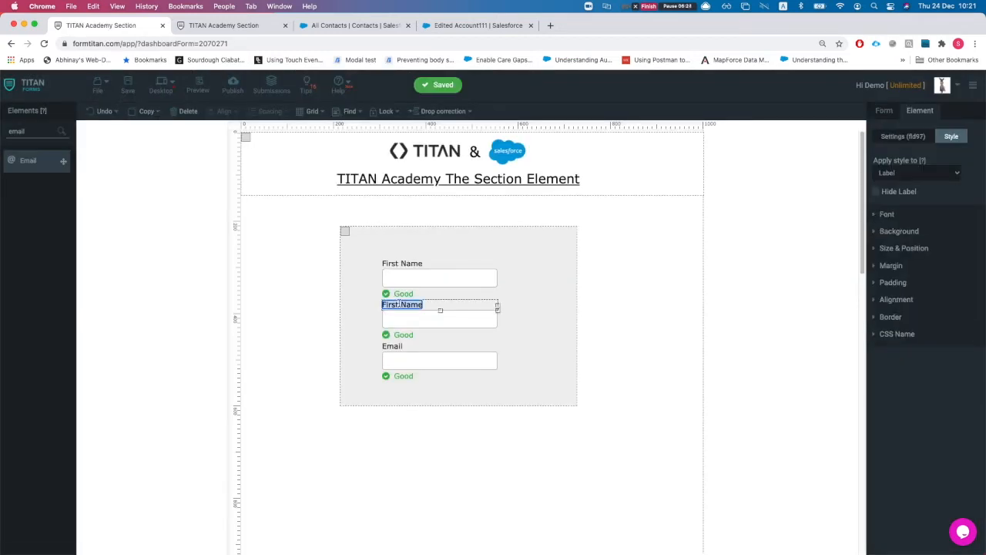
Step: Relabel the second name field 'Last Name' and save the form
{"action": "type", "text": "Last NBAm"}
{"action": "key", "text": "BackSpace"}
{"action": "key", "text": "BackSpace"}
{"action": "key", "text": "BackSpace"}
{"action": "type", "text": "ame"}
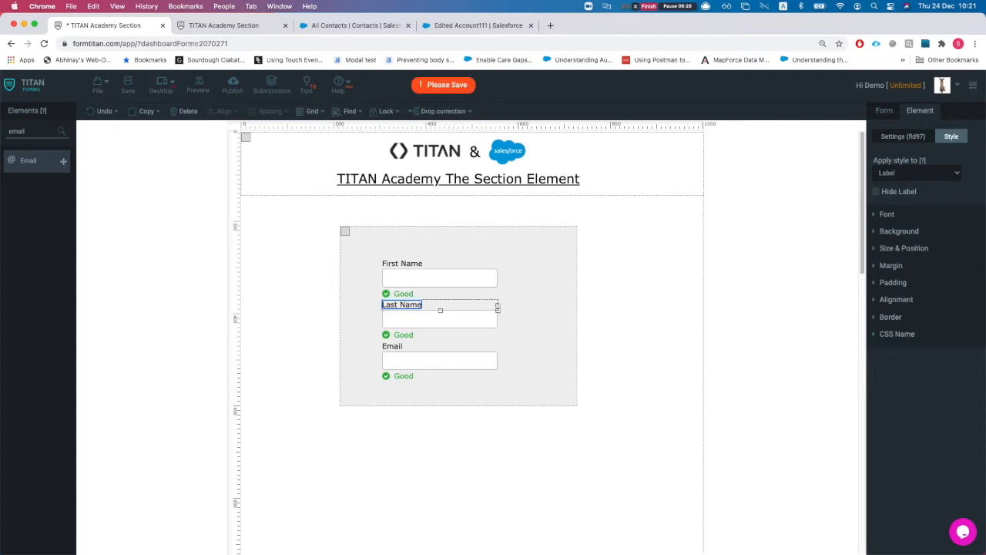
{"action": "left_click", "coordinate": [129, 91]}
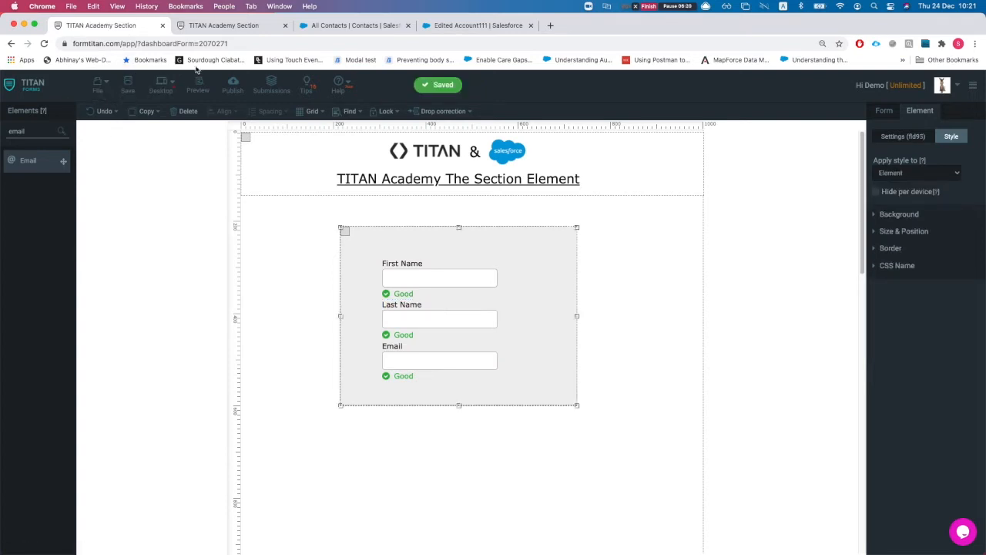
Step: Reload the live preview to check contact records fill the section, then return to the builder
{"action": "left_click", "coordinate": [204, 26]}
{"action": "key", "text": "super+r"}
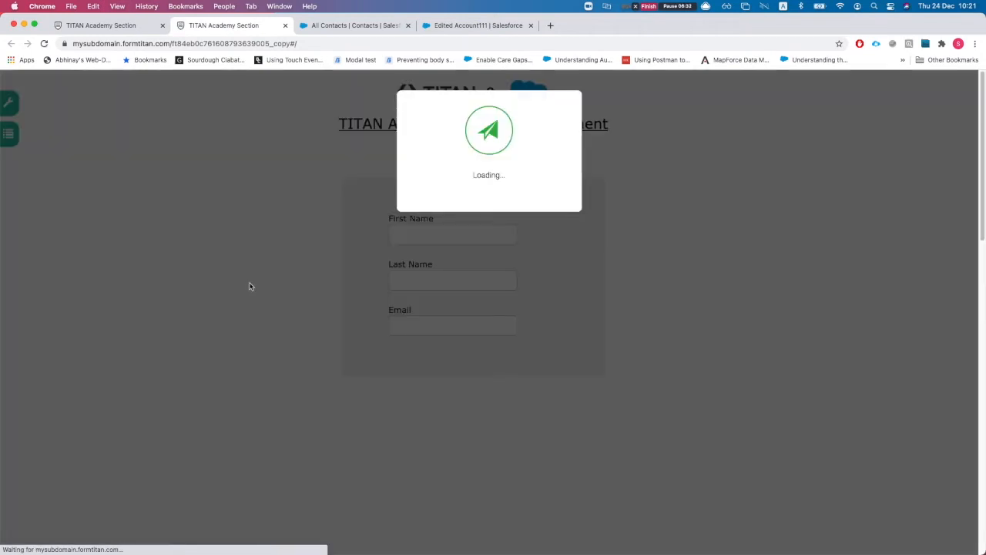
{"action": "scroll", "coordinate": [480, 306], "scroll_direction": "down", "scroll_amount": 5}
{"action": "scroll", "coordinate": [477, 285], "scroll_direction": "down", "scroll_amount": 10}
{"action": "scroll", "coordinate": [459, 278], "scroll_direction": "up", "scroll_amount": 10}
{"action": "scroll", "coordinate": [462, 284], "scroll_direction": "up", "scroll_amount": 3}
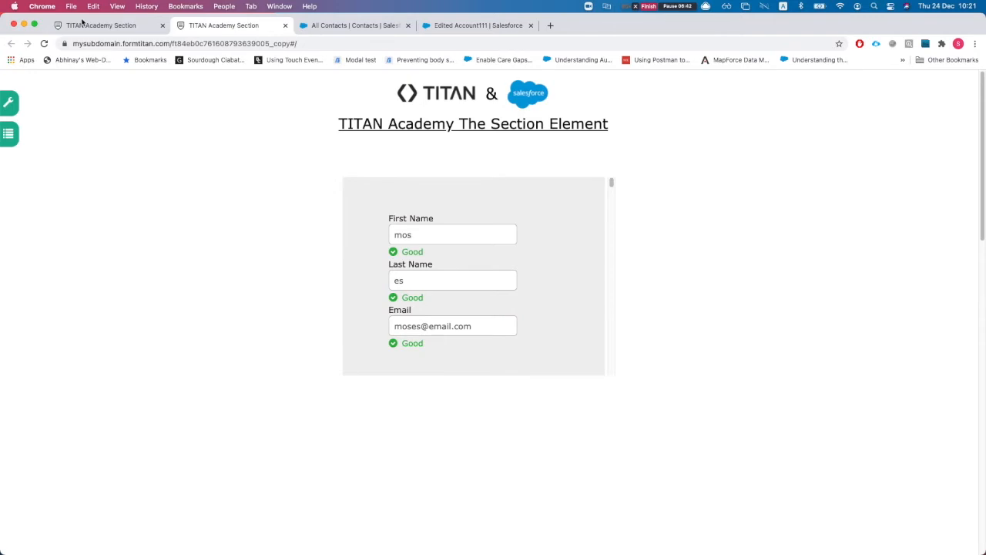
{"action": "left_click", "coordinate": [83, 23]}
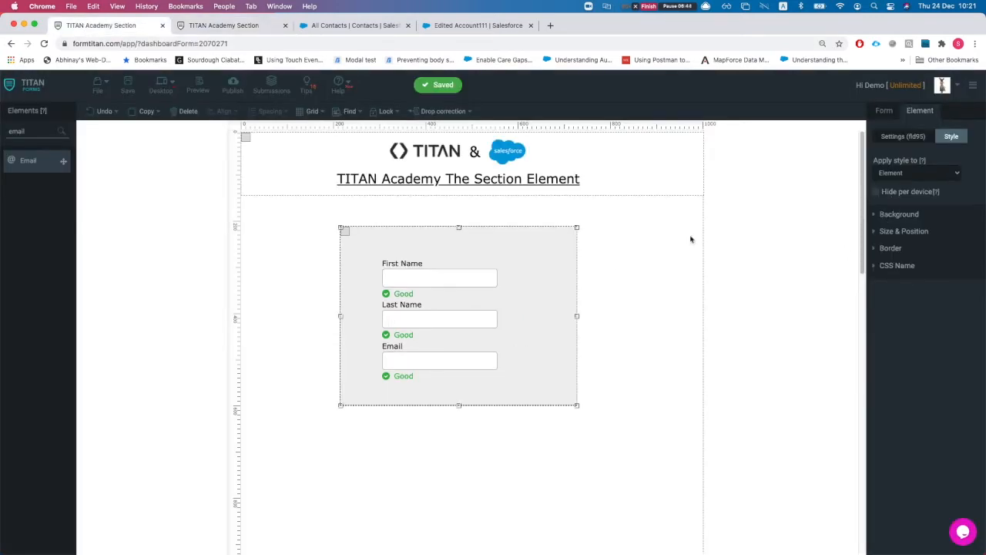
Step: Turn on Auto-Sizing for the section
{"action": "left_click", "coordinate": [915, 136]}
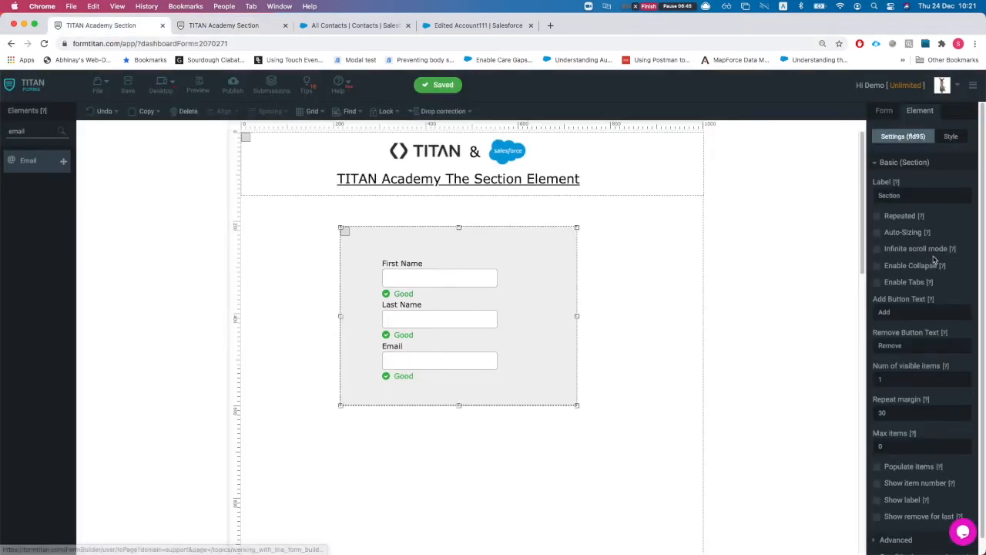
{"action": "scroll", "coordinate": [907, 295], "scroll_direction": "down", "scroll_amount": 1}
{"action": "left_click", "coordinate": [877, 226]}
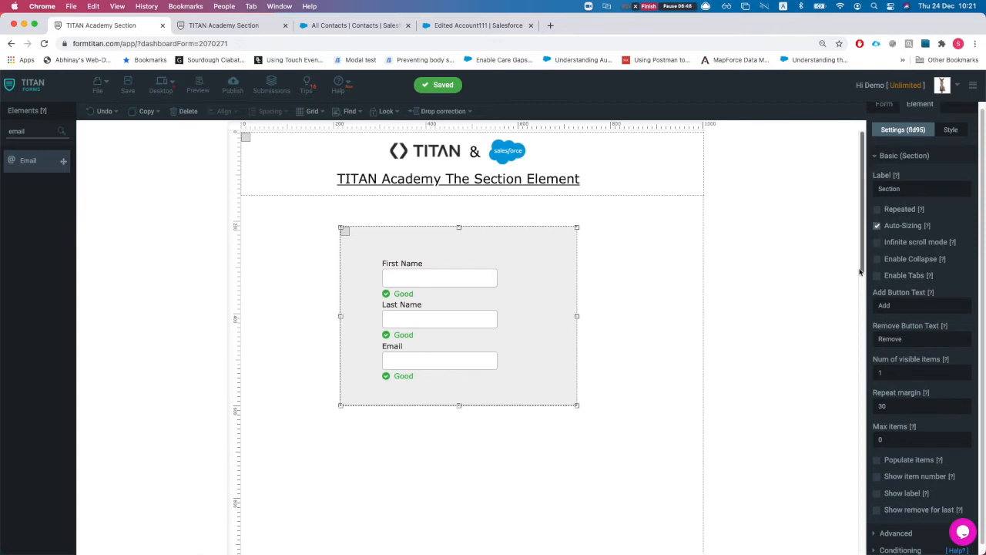
{"action": "scroll", "coordinate": [912, 324], "scroll_direction": "down", "scroll_amount": 2}
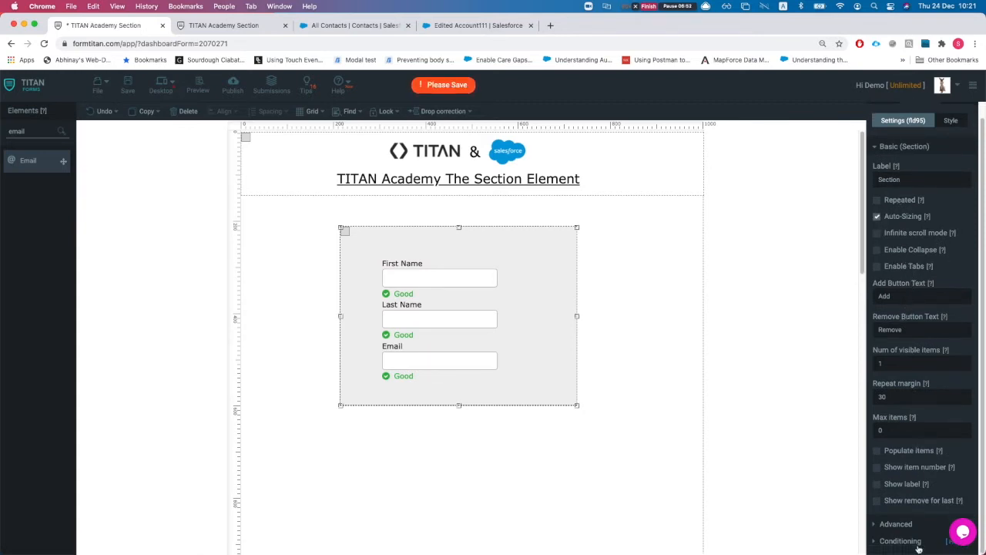
Step: Expand the section's advanced settings and view then close the Force LTR text help article
{"action": "left_click", "coordinate": [900, 525]}
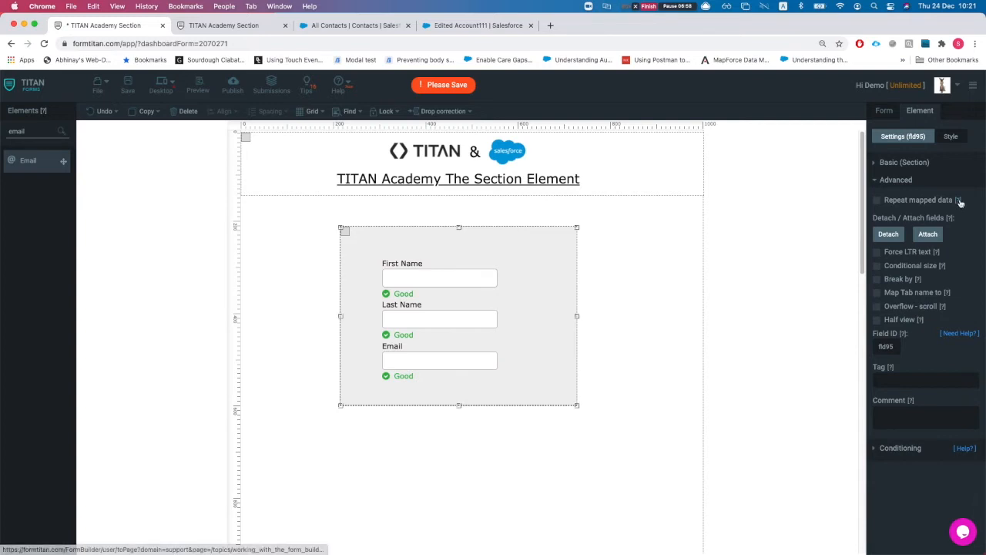
{"action": "left_click", "coordinate": [936, 253]}
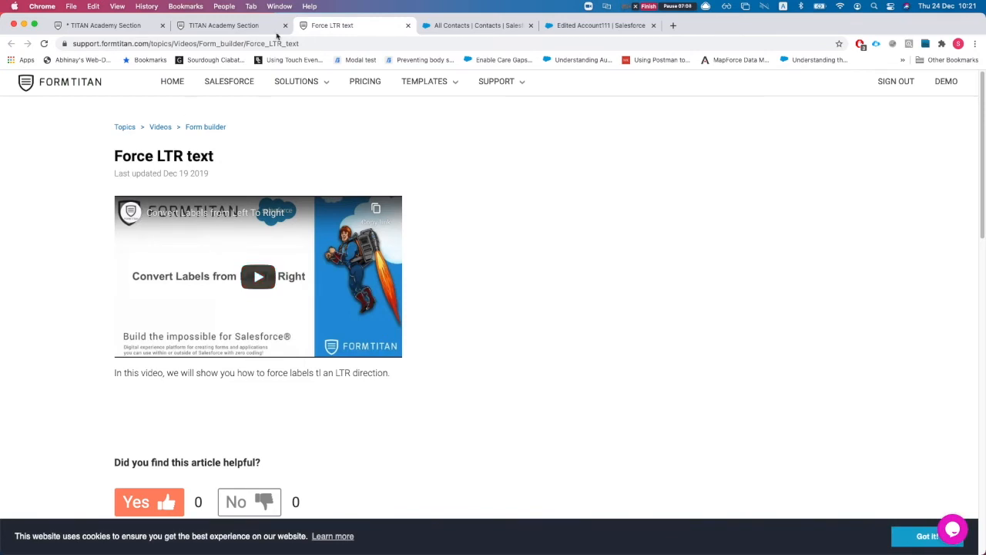
{"action": "key", "text": "super+w"}
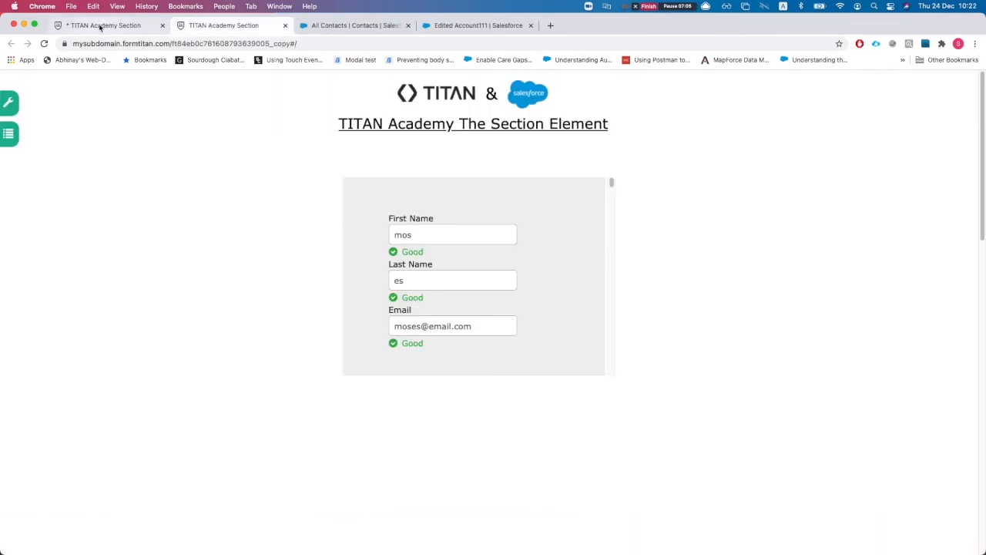
{"action": "left_click", "coordinate": [99, 25]}
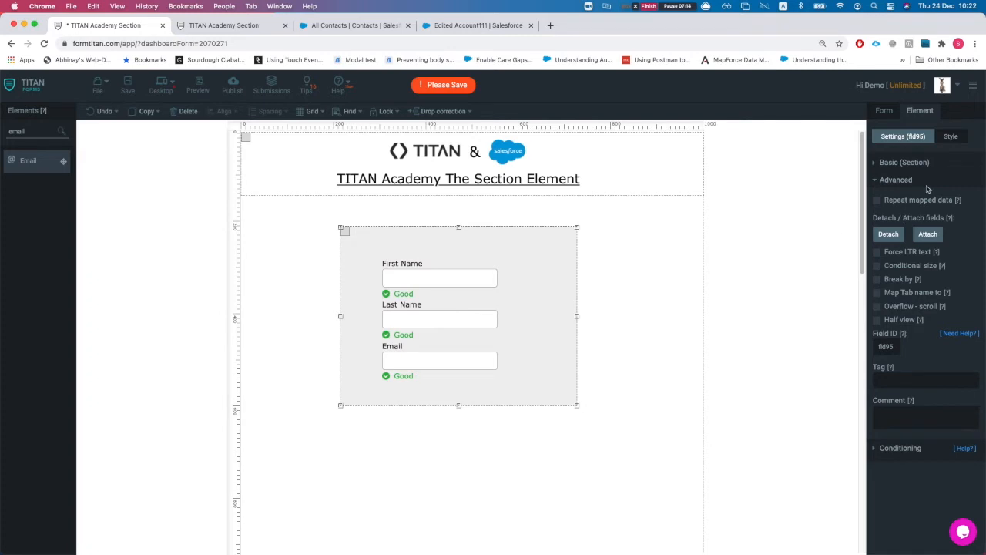
Step: Change the section's repeat margin from 30 to 5 and save the form
{"action": "left_click", "coordinate": [916, 161]}
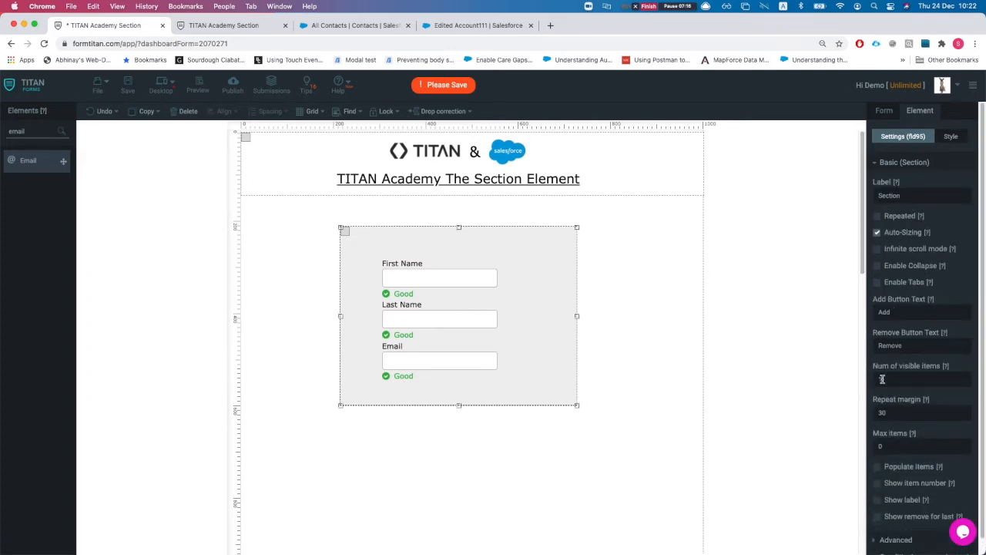
{"action": "scroll", "coordinate": [892, 368], "scroll_direction": "down", "scroll_amount": 1}
{"action": "left_click", "coordinate": [917, 397]}
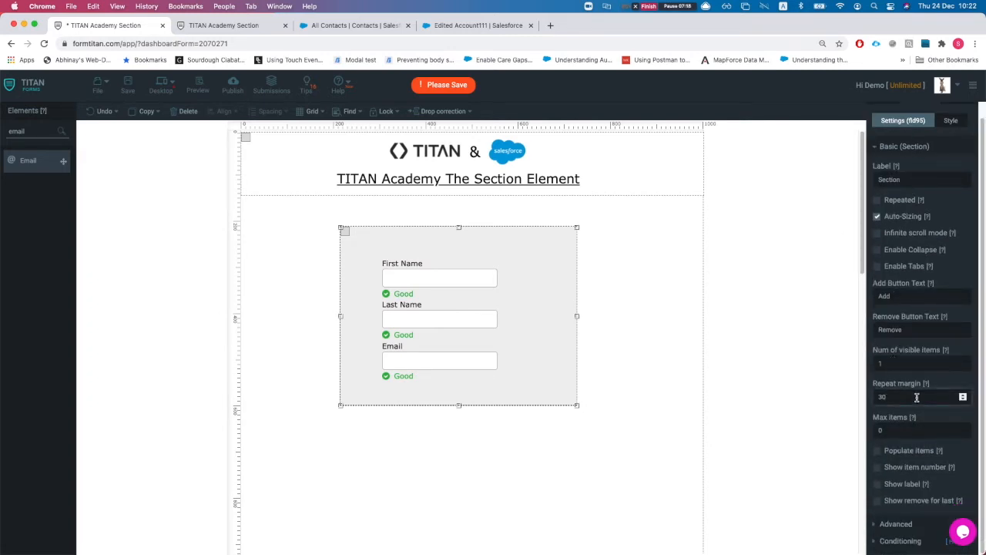
{"action": "type", "text": "5"}
{"action": "left_click", "coordinate": [128, 85]}
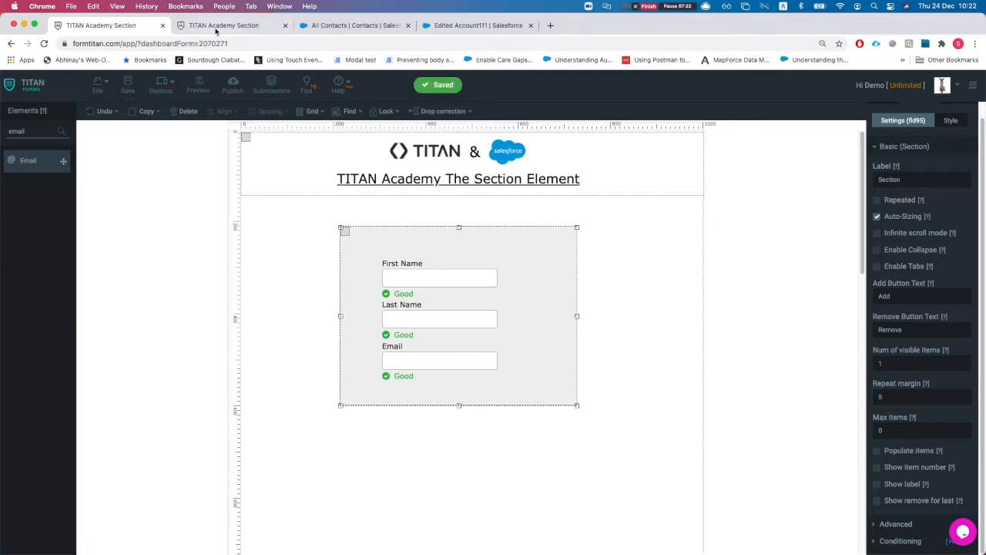
Step: Scroll through the live form preview, then return to the builder
{"action": "left_click", "coordinate": [216, 29]}
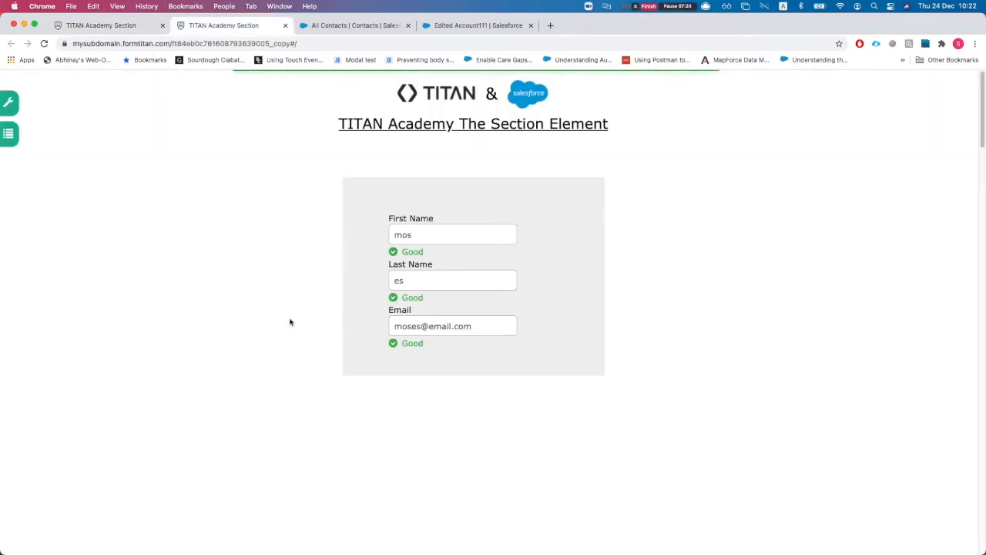
{"action": "scroll", "coordinate": [407, 310], "scroll_direction": "down", "scroll_amount": 10}
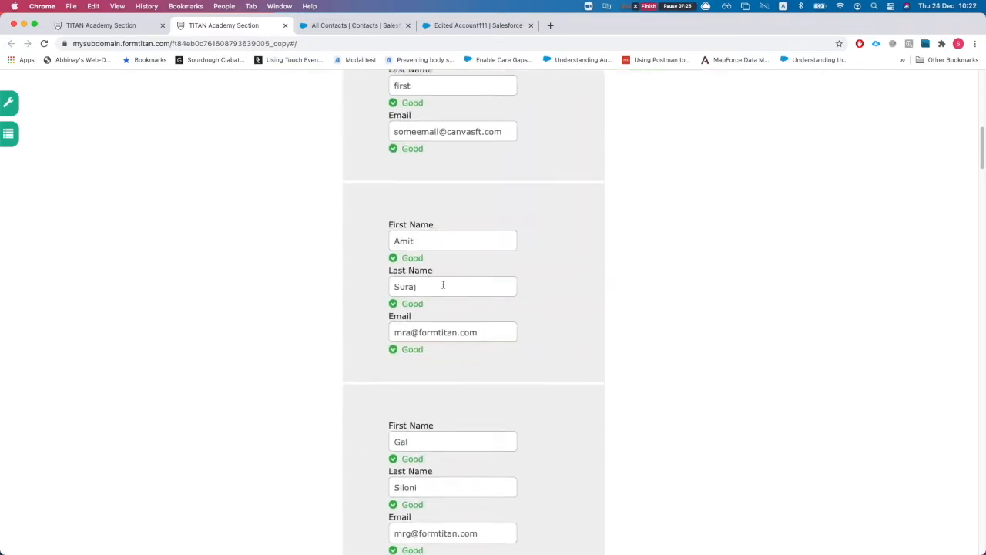
{"action": "scroll", "coordinate": [444, 281], "scroll_direction": "down", "scroll_amount": 15}
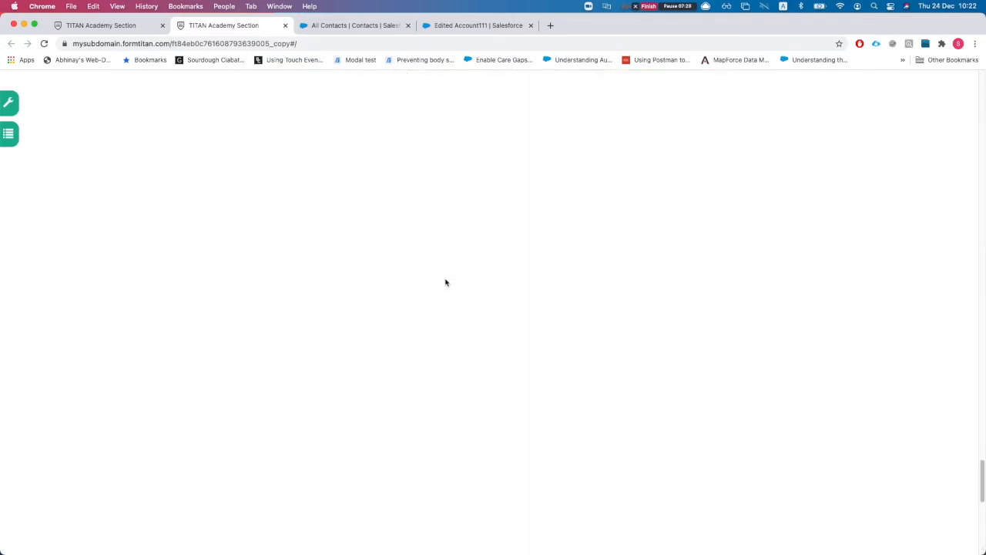
{"action": "scroll", "coordinate": [447, 282], "scroll_direction": "up", "scroll_amount": 8}
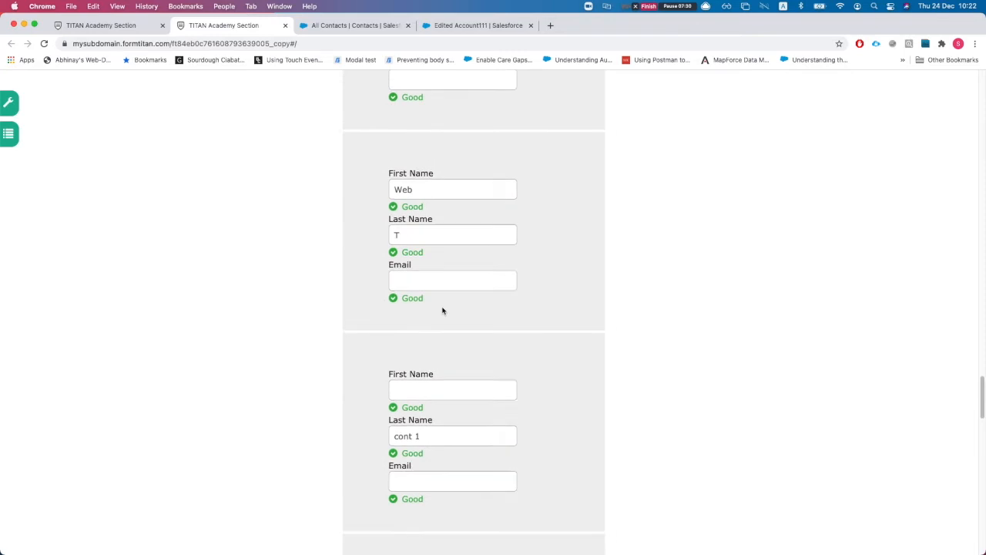
{"action": "scroll", "coordinate": [443, 310], "scroll_direction": "down", "scroll_amount": 2}
{"action": "scroll", "coordinate": [439, 330], "scroll_direction": "up", "scroll_amount": 5}
{"action": "scroll", "coordinate": [440, 329], "scroll_direction": "up", "scroll_amount": 15}
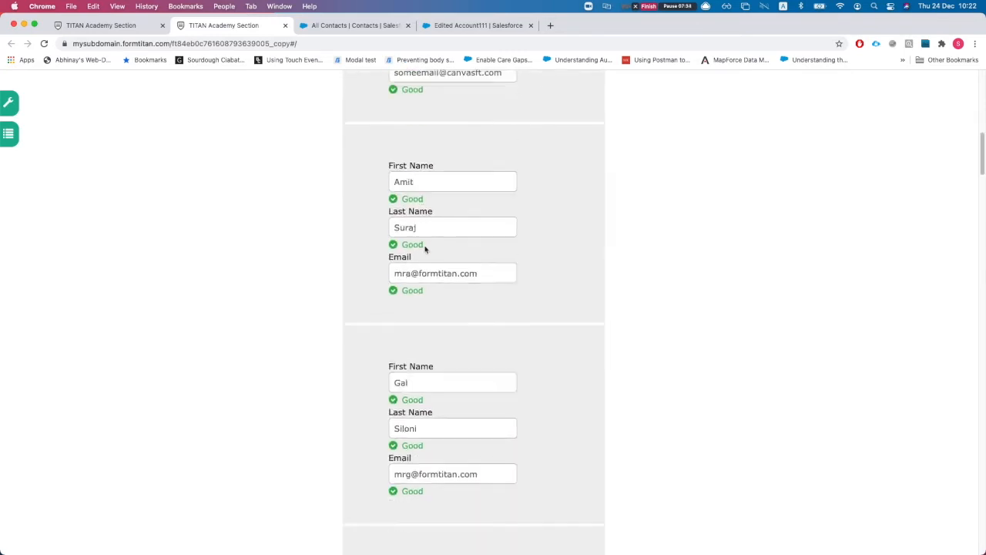
{"action": "scroll", "coordinate": [424, 244], "scroll_direction": "up", "scroll_amount": 10}
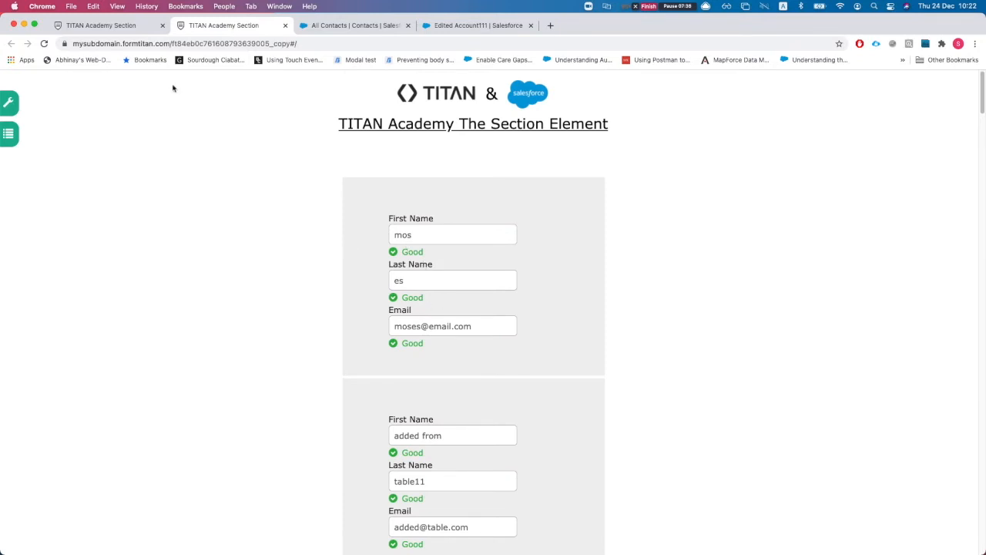
{"action": "left_click", "coordinate": [100, 25]}
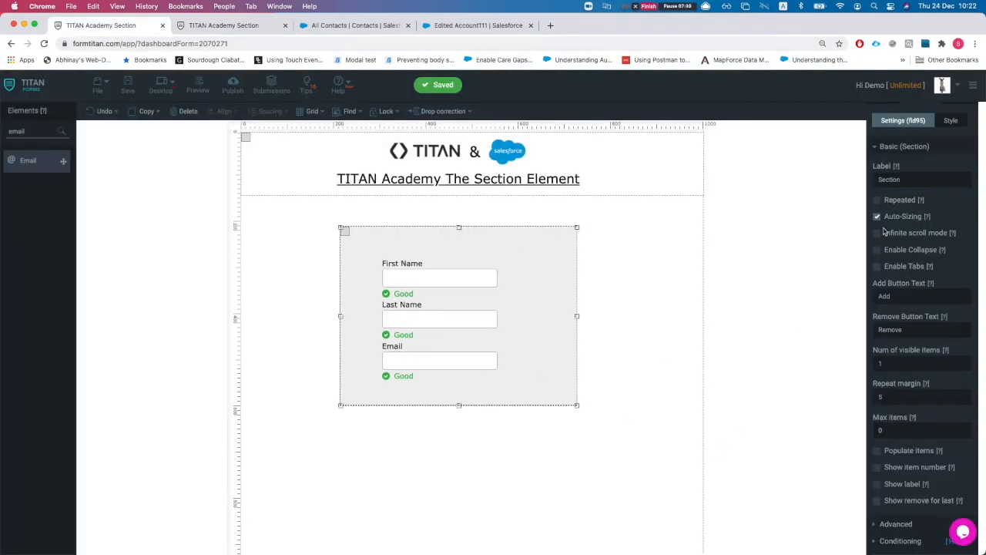
Step: Extend the section's bottom edge and make the section Repeated
{"action": "left_click_drag", "start_coordinate": [458, 407], "coordinate": [458, 423]}
{"action": "left_click", "coordinate": [441, 356]}
{"action": "left_click", "coordinate": [435, 323], "text": "shift"}
{"action": "left_click", "coordinate": [429, 269], "text": "shift"}
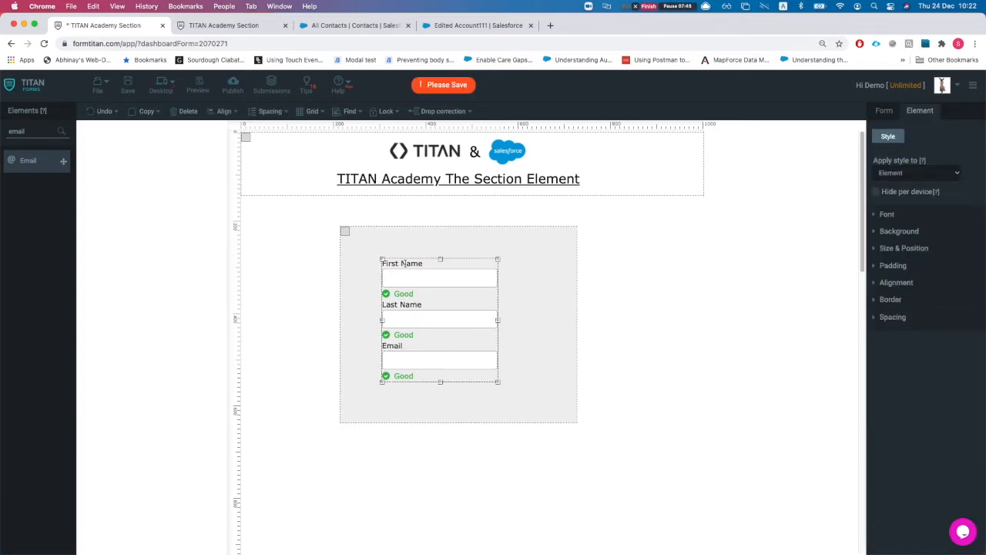
{"action": "left_click", "coordinate": [507, 396]}
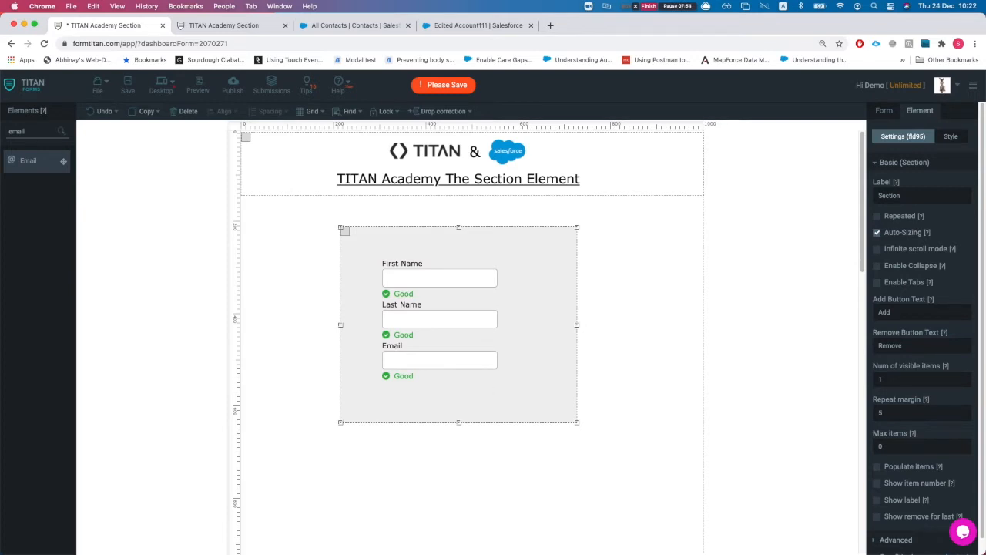
{"action": "left_click", "coordinate": [877, 216]}
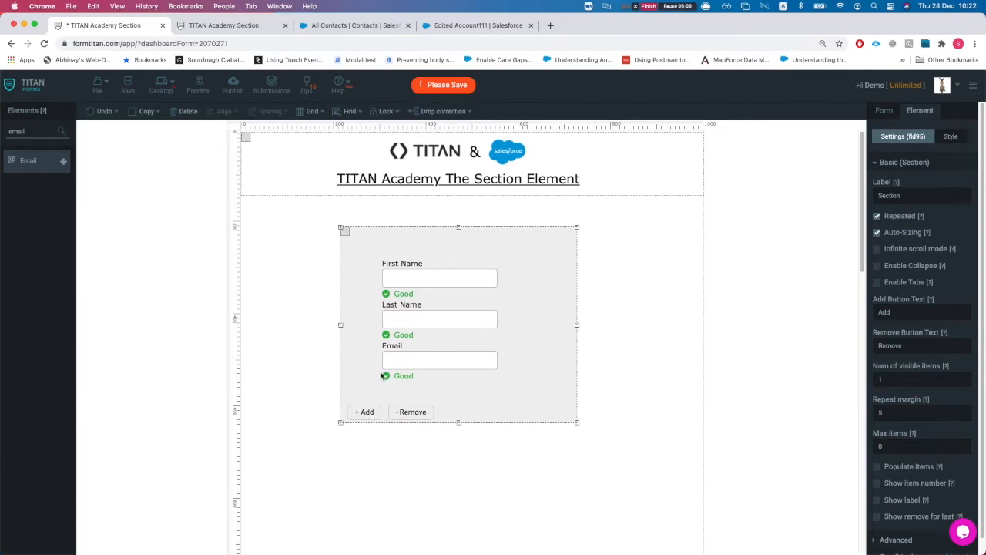
Step: Reselect the section, collapse its basic settings, and show the form's Salesforce integration settings
{"action": "left_click", "coordinate": [406, 368]}
{"action": "left_click", "coordinate": [410, 317], "text": "shift"}
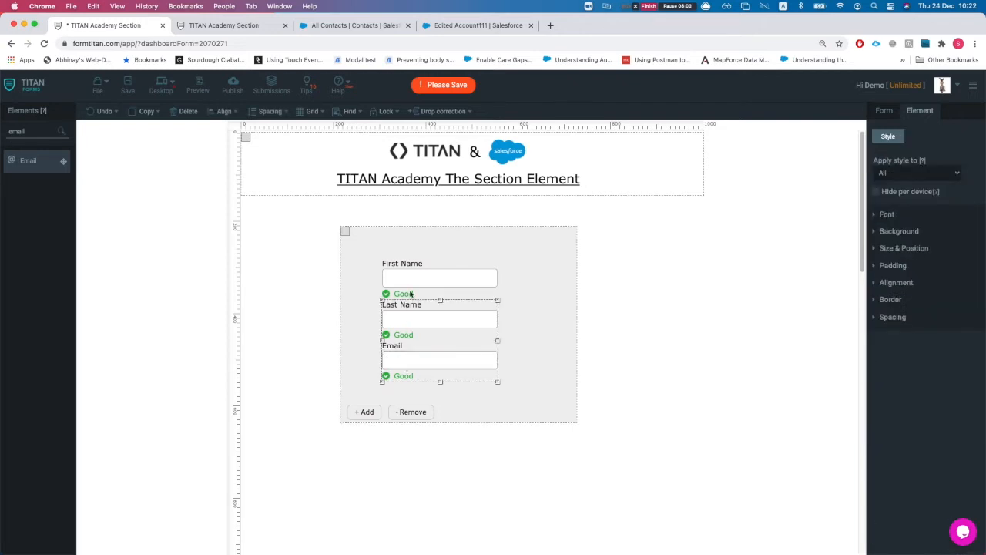
{"action": "left_click", "coordinate": [518, 402]}
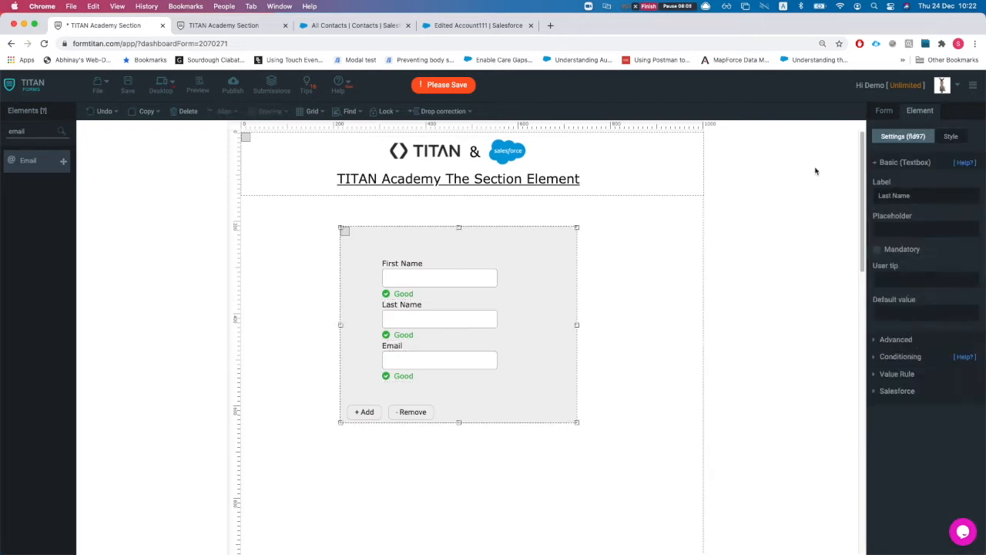
{"action": "left_click", "coordinate": [888, 162]}
{"action": "left_click", "coordinate": [893, 114]}
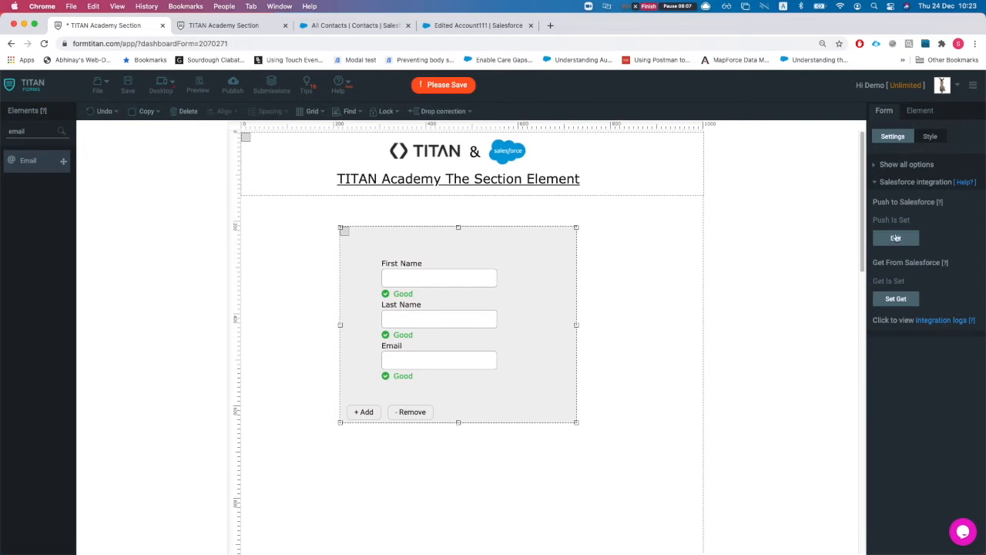
Step: Delete the existing contacts Get from Salesforce mapping and apply
{"action": "left_click", "coordinate": [896, 299]}
{"action": "left_click", "coordinate": [668, 174]}
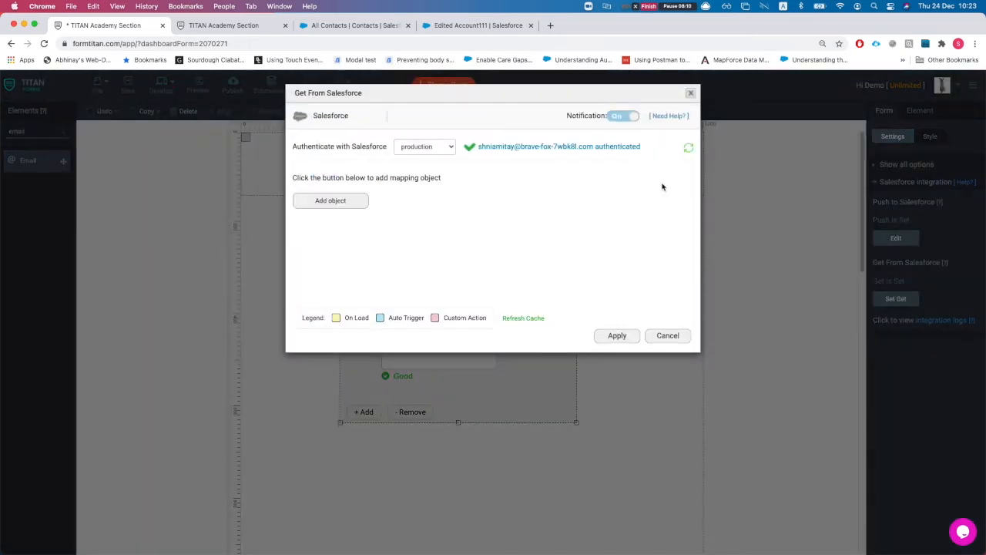
{"action": "left_click", "coordinate": [617, 335]}
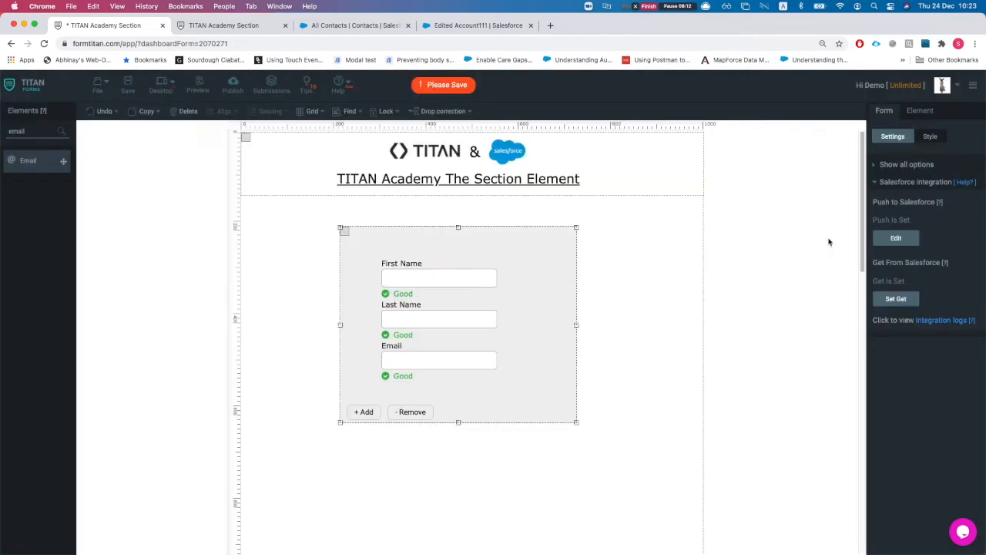
Step: Add a Contact object to the Push to Salesforce settings
{"action": "left_click", "coordinate": [896, 238]}
{"action": "left_click", "coordinate": [340, 242]}
{"action": "left_click", "coordinate": [368, 150]}
{"action": "type", "text": "acc"}
{"action": "key", "text": "BackSpace"}
{"action": "key", "text": "BackSpace"}
{"action": "key", "text": "BackSpace"}
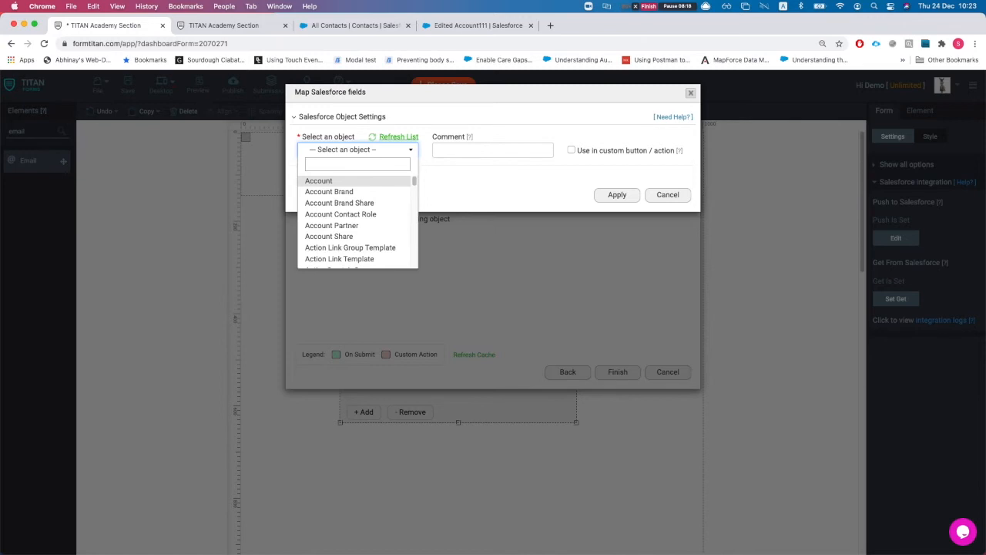
{"action": "type", "text": "cotnac"}
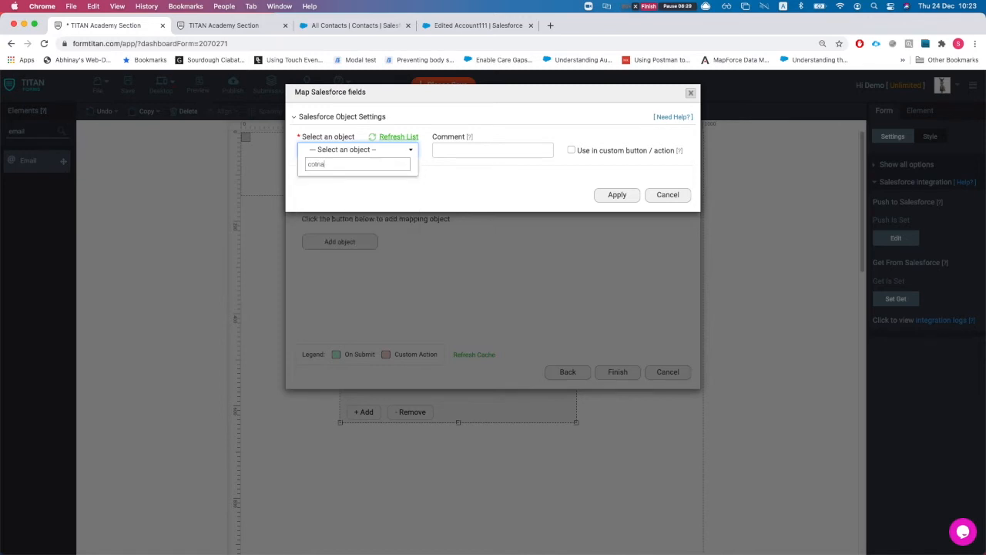
{"action": "key", "text": "BackSpace"}
{"action": "key", "text": "BackSpace"}
{"action": "key", "text": "BackSpace"}
{"action": "key", "text": "BackSpace"}
{"action": "type", "text": "ntact"}
{"action": "left_click", "coordinate": [404, 202]}
Step: Comment the push mapping 'push contacts from section' and enable it for a custom button / action
{"action": "left_click", "coordinate": [478, 149]}
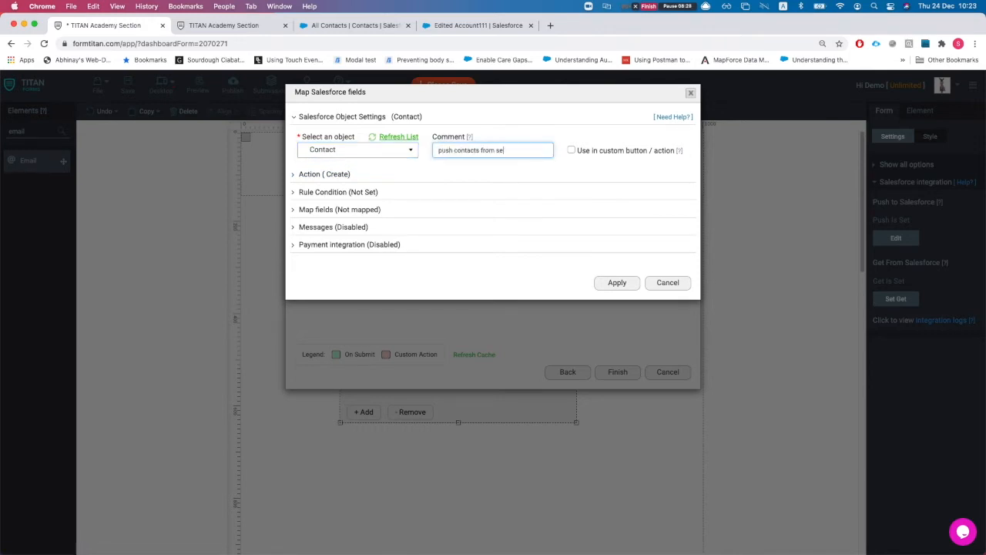
{"action": "type", "text": "push contacts from section"}
{"action": "left_click", "coordinate": [583, 151]}
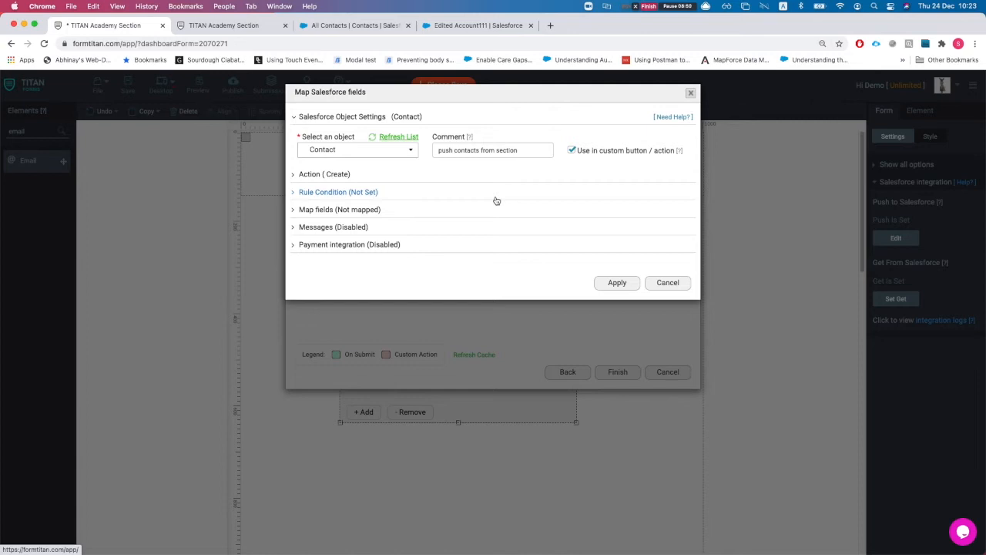
{"action": "left_click", "coordinate": [327, 208]}
Step: Link Salesforce First Name to the First Name form field
{"action": "left_click", "coordinate": [346, 257]}
{"action": "left_click", "coordinate": [275, 145]}
{"action": "type", "text": "contac"}
{"action": "key", "text": "BackSpace"}
{"action": "key", "text": "BackSpace"}
{"action": "key", "text": "BackSpace"}
{"action": "key", "text": "BackSpace"}
{"action": "key", "text": "BackSpace"}
{"action": "key", "text": "BackSpace"}
{"action": "type", "text": "fi"}
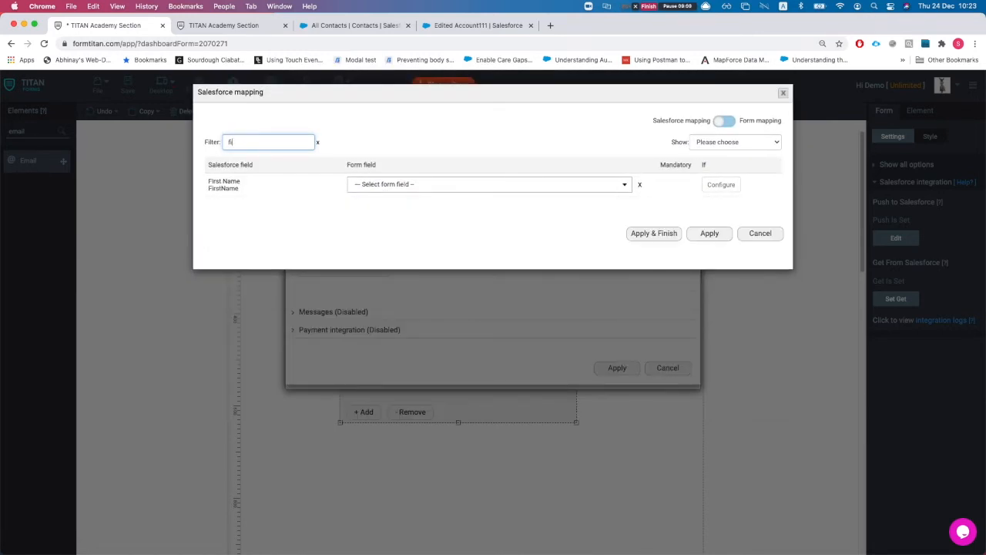
{"action": "left_click", "coordinate": [375, 190]}
{"action": "type", "text": "firs"}
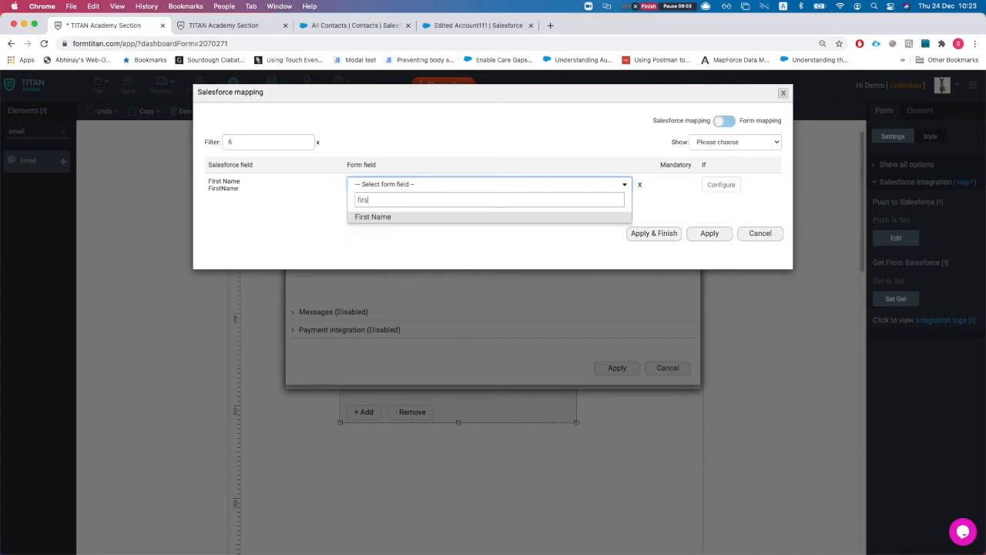
{"action": "key", "text": "Return"}
Step: Link Salesforce Last Name to the Last Name form field
{"action": "left_click", "coordinate": [251, 144]}
{"action": "type", "text": "las"}
{"action": "left_click", "coordinate": [381, 185]}
{"action": "type", "text": "last"}
{"action": "key", "text": "Return"}
Step: Link Salesforce Email to the Email form field and apply the mappings
{"action": "left_click", "coordinate": [269, 141]}
{"action": "type", "text": "email"}
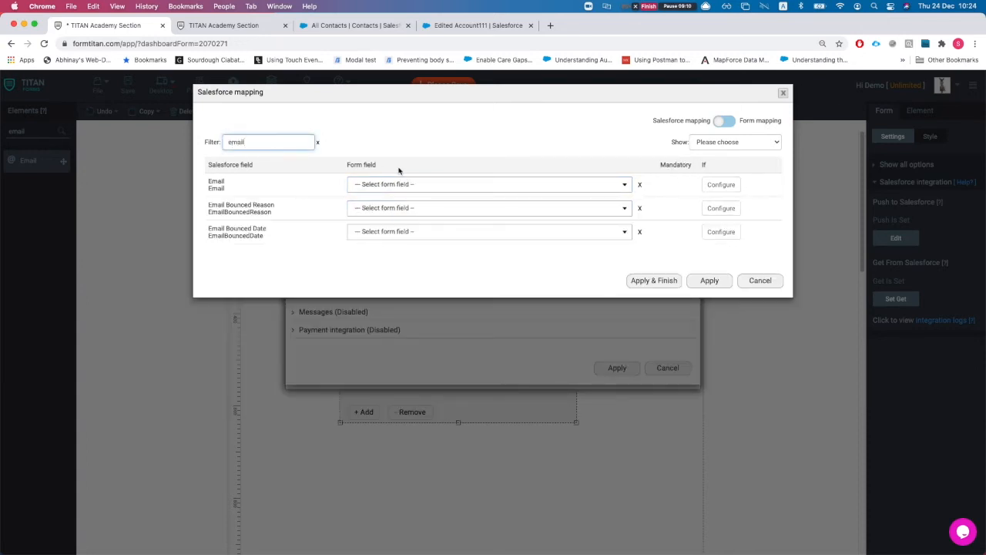
{"action": "left_click", "coordinate": [395, 185]}
{"action": "type", "text": "email"}
{"action": "key", "text": "Return"}
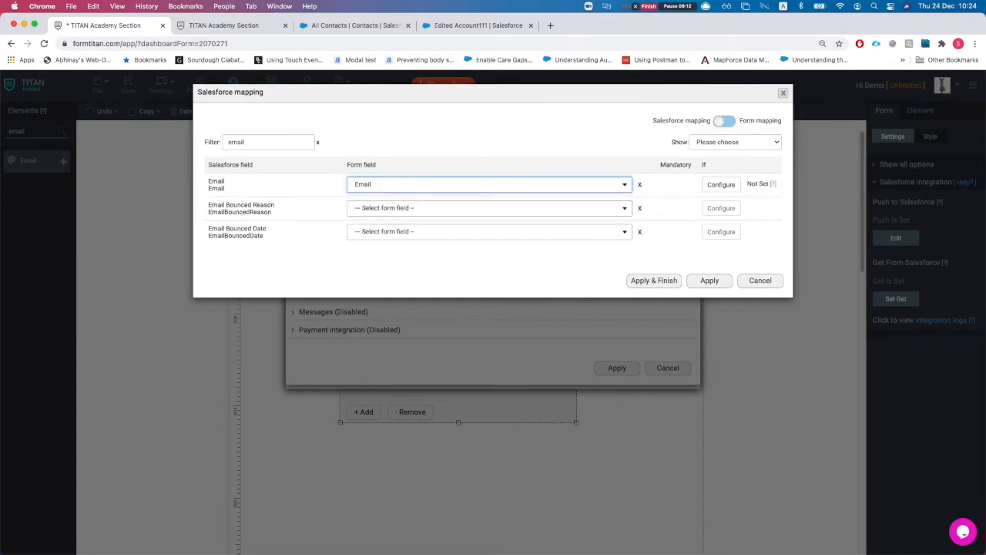
{"action": "left_click", "coordinate": [644, 282]}
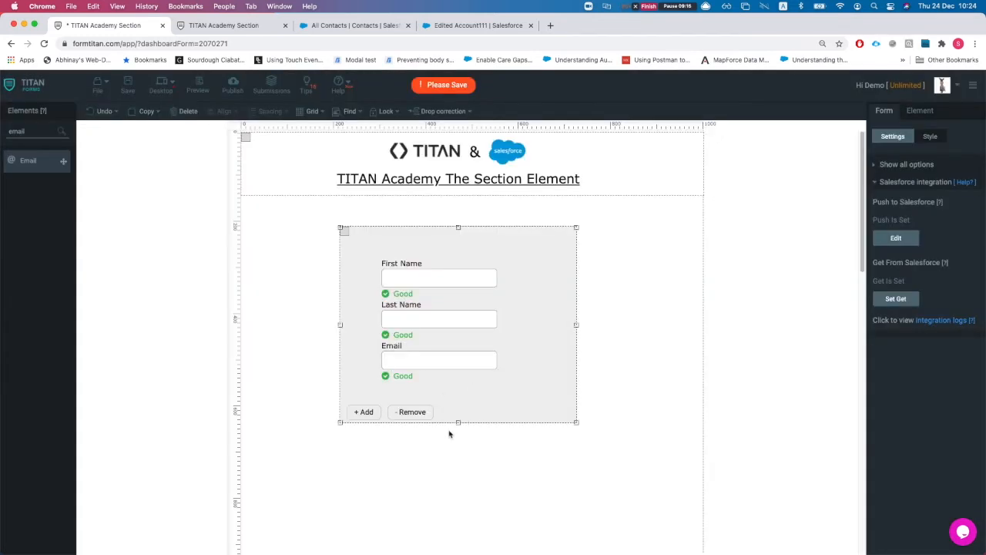
Step: Enlarge the section and place a Hidden field at its top
{"action": "left_click_drag", "start_coordinate": [458, 422], "coordinate": [458, 450]}
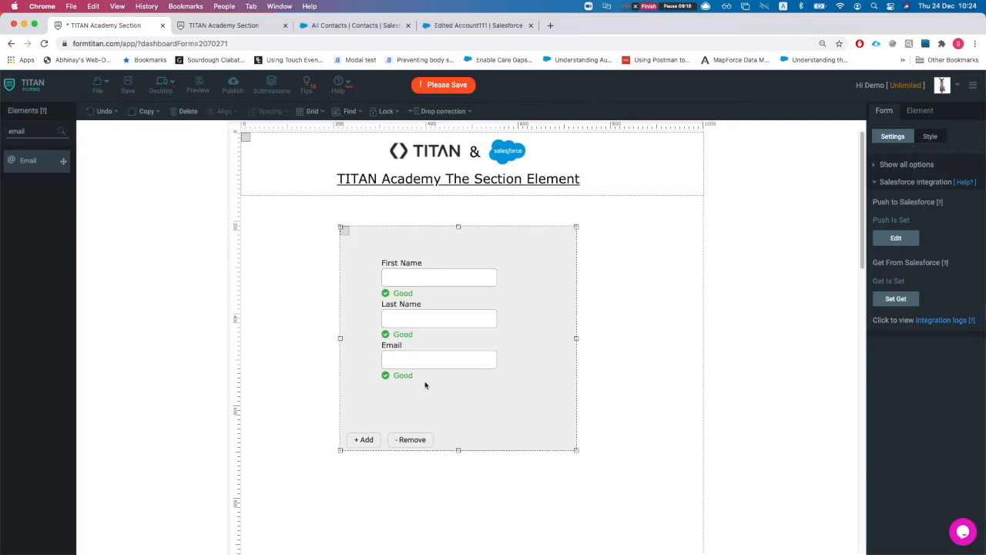
{"action": "double_click", "coordinate": [42, 134]}
{"action": "type", "text": "hid"}
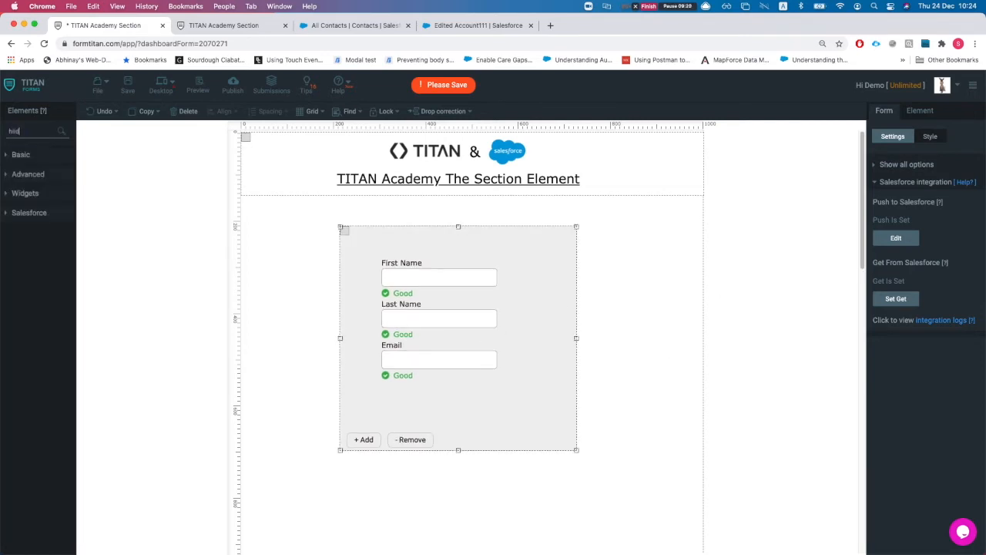
{"action": "type", "text": "d"}
{"action": "left_click_drag", "start_coordinate": [35, 160], "coordinate": [491, 263]}
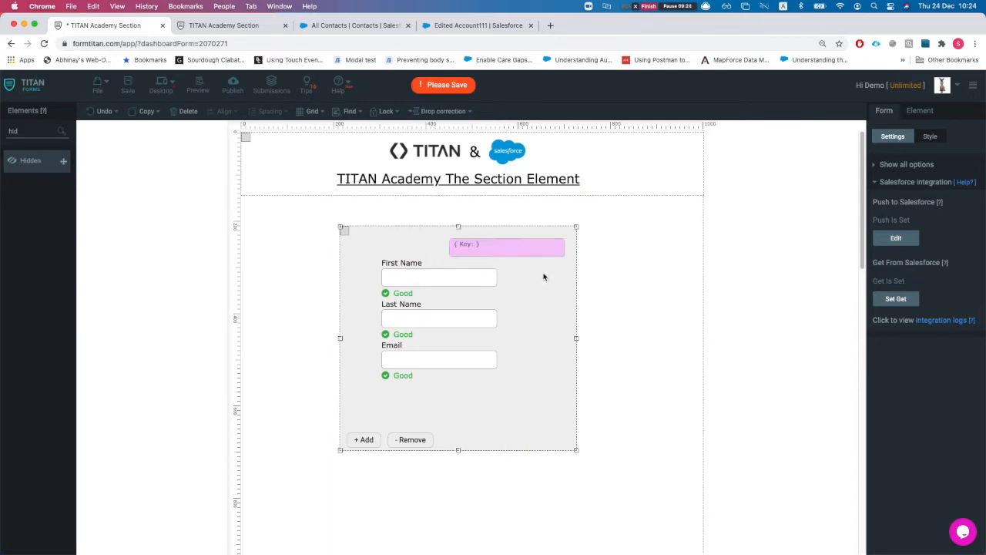
Step: Name the hidden field 'created cont id'
{"action": "double_click", "coordinate": [914, 194]}
{"action": "type", "text": "created acc"}
{"action": "type", "text": " id"}
{"action": "key", "text": "BackSpace"}
{"action": "key", "text": "BackSpace"}
{"action": "key", "text": "BackSpace"}
{"action": "type", "text": "cpo"}
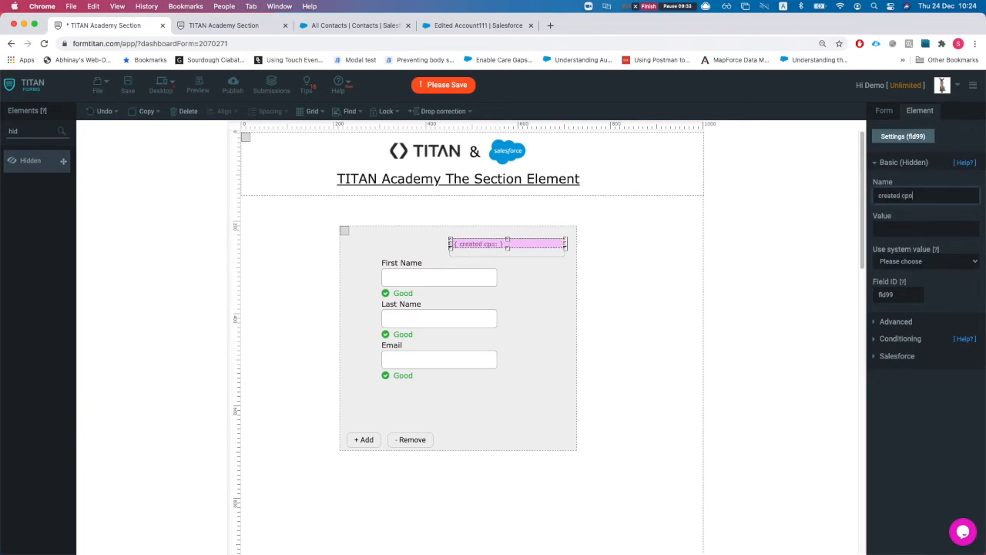
{"action": "type", "text": "nt id"}
{"action": "double_click", "coordinate": [15, 132]}
Step: Add a section button that creates a Contact per repeated item, returning its id to created cont id, with action Add
{"action": "type", "text": "tutt"}
{"action": "left_click_drag", "start_coordinate": [29, 188], "coordinate": [409, 418]}
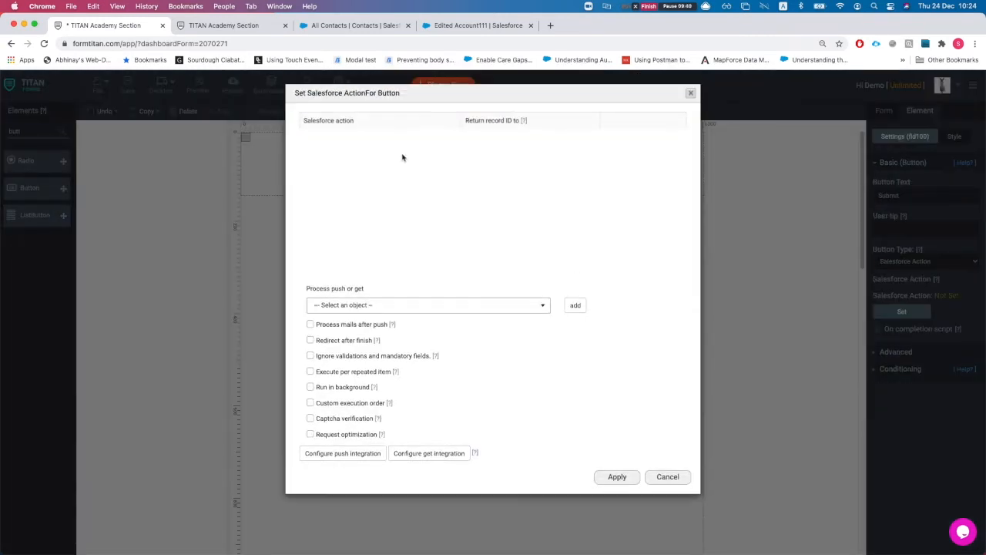
{"action": "left_click", "coordinate": [369, 305]}
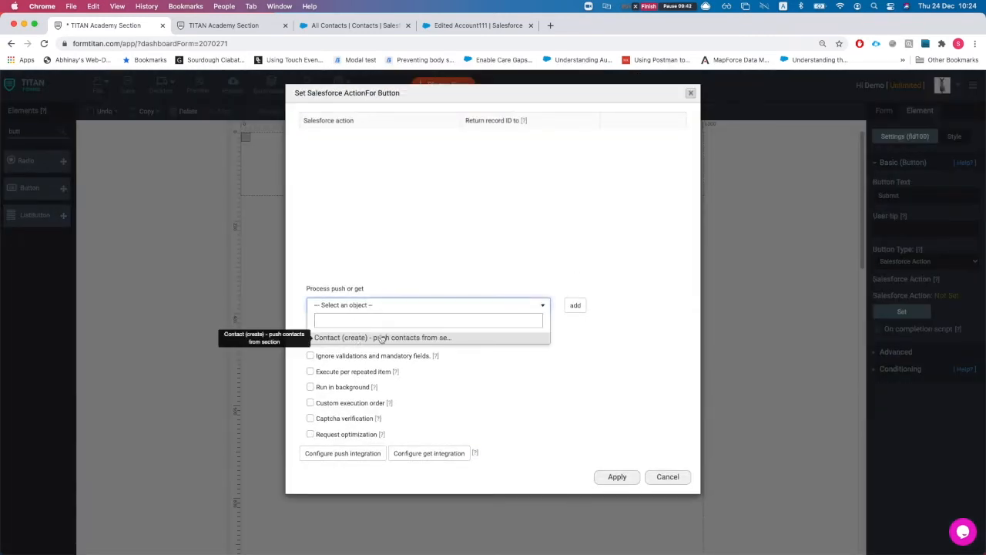
{"action": "left_click", "coordinate": [381, 337]}
{"action": "left_click", "coordinate": [578, 305]}
{"action": "left_click", "coordinate": [539, 143]}
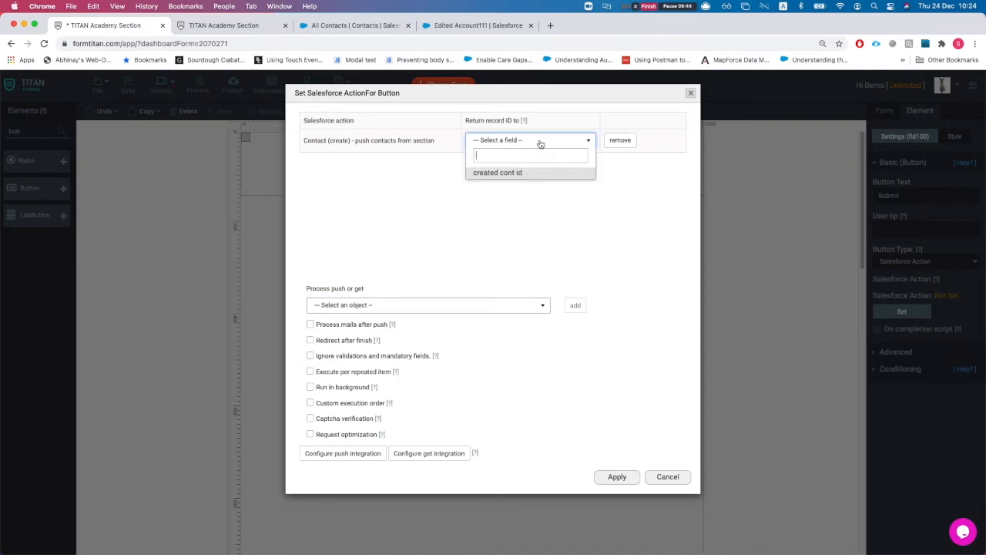
{"action": "left_click", "coordinate": [510, 173]}
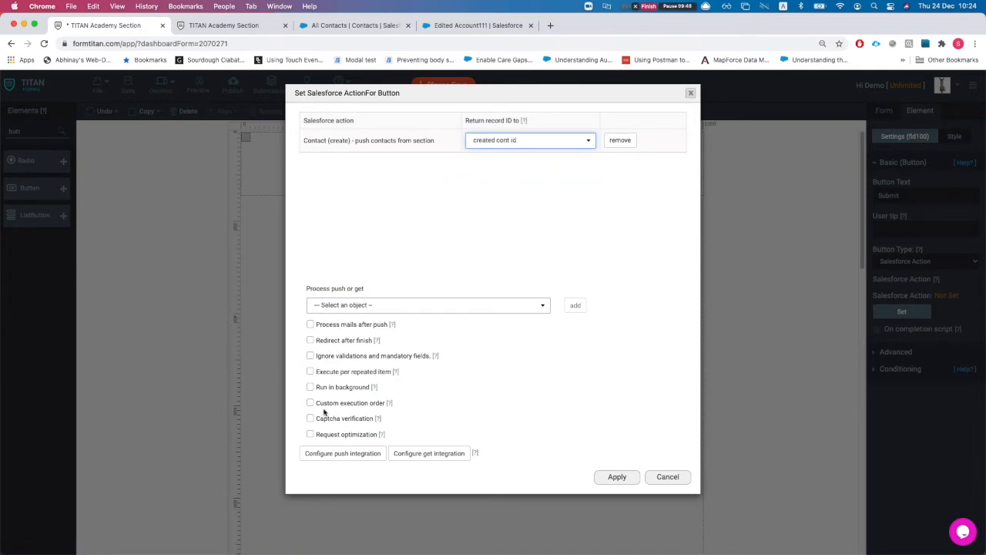
{"action": "left_click", "coordinate": [310, 371]}
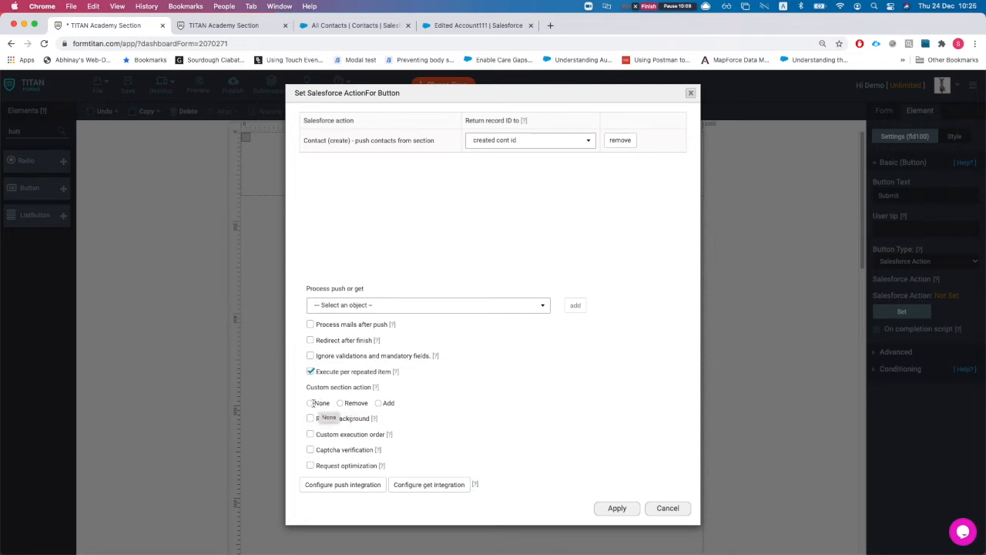
{"action": "left_click", "coordinate": [380, 403]}
Step: Apply the Contact action, relabel the button from Submit to Create, and save the form
{"action": "left_click", "coordinate": [617, 512]}
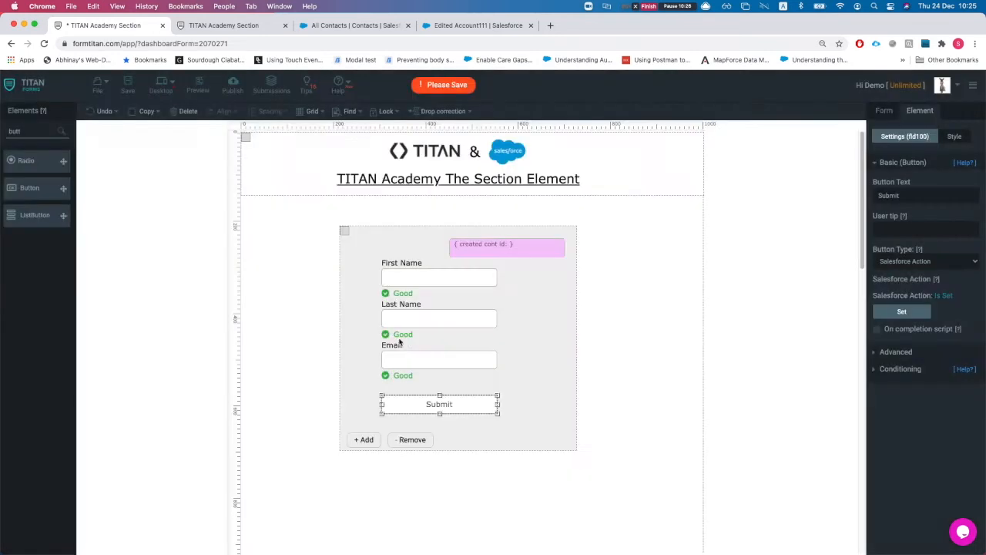
{"action": "left_click", "coordinate": [915, 193]}
{"action": "key", "text": "super+a"}
{"action": "type", "text": "Create"}
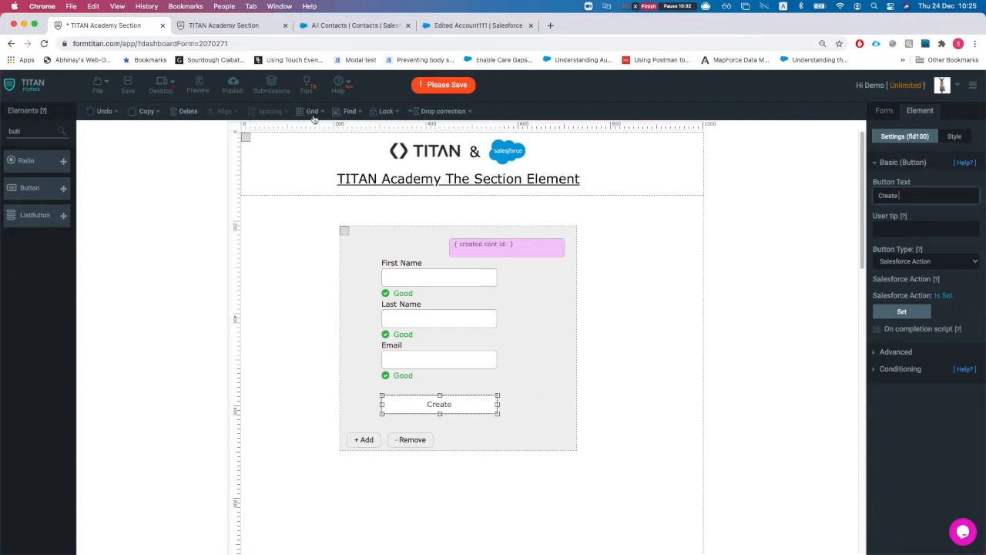
{"action": "left_click", "coordinate": [127, 85]}
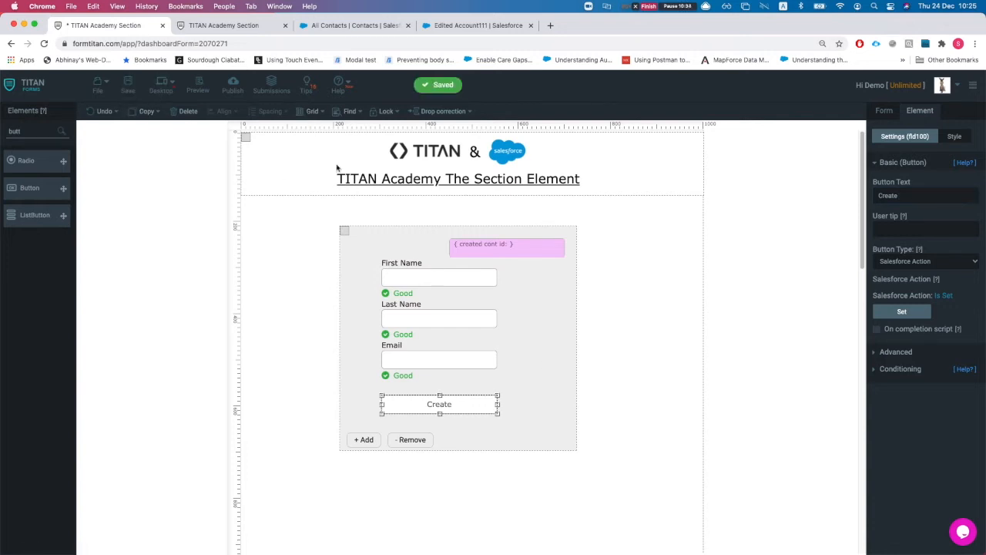
{"action": "left_click", "coordinate": [231, 27]}
Step: Reload the live form, enter a contact's first name, last name and e-mail in the first section, and create it
{"action": "key", "text": "super+r"}
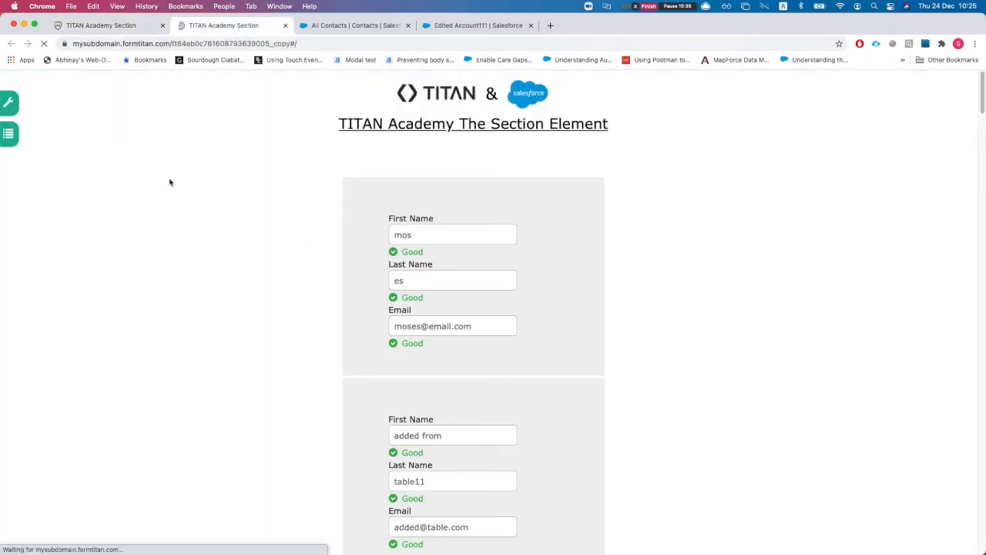
{"action": "left_click", "coordinate": [449, 234]}
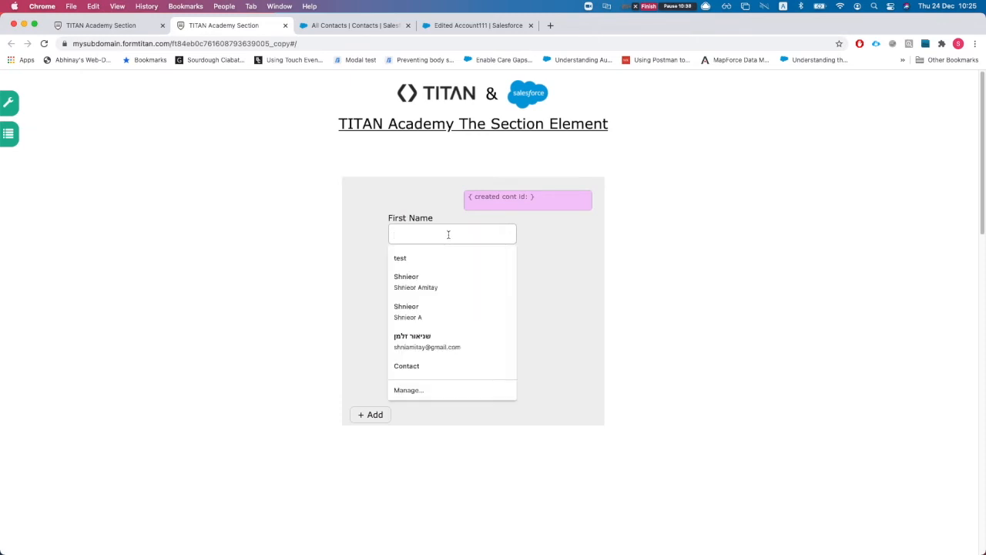
{"action": "type", "text": "from"}
{"action": "key", "text": "Tab"}
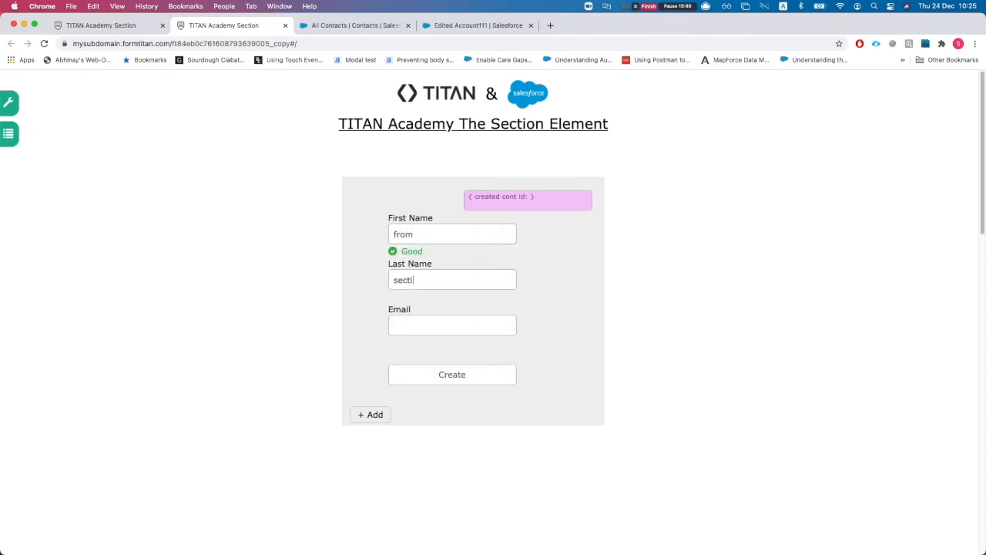
{"action": "type", "text": "section"}
{"action": "key", "text": "Tab"}
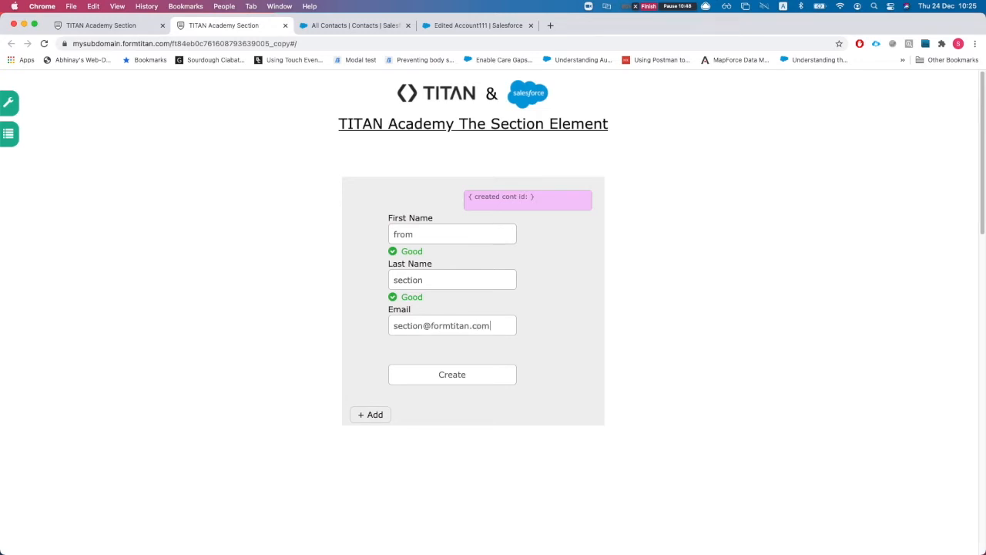
{"action": "left_click", "coordinate": [439, 374]}
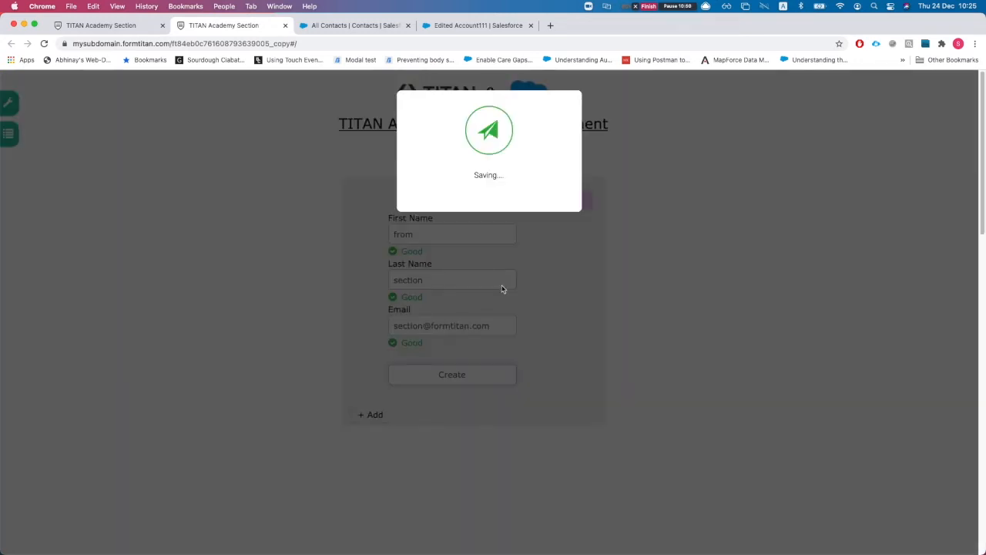
Step: Test the repeater by adding another contact section, then removing the surplus blank sections
{"action": "scroll", "coordinate": [528, 285], "scroll_direction": "down", "scroll_amount": 1}
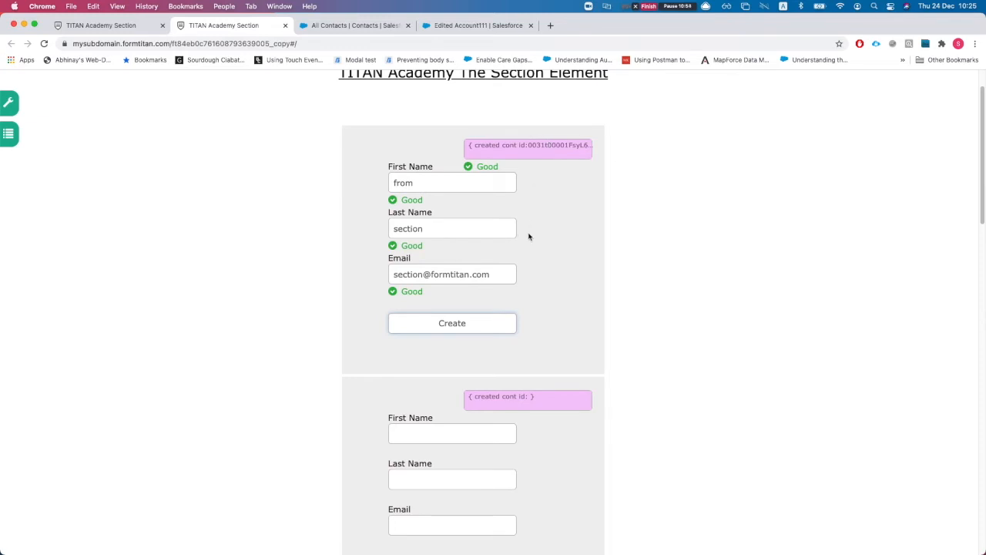
{"action": "scroll", "coordinate": [528, 236], "scroll_direction": "down", "scroll_amount": 6}
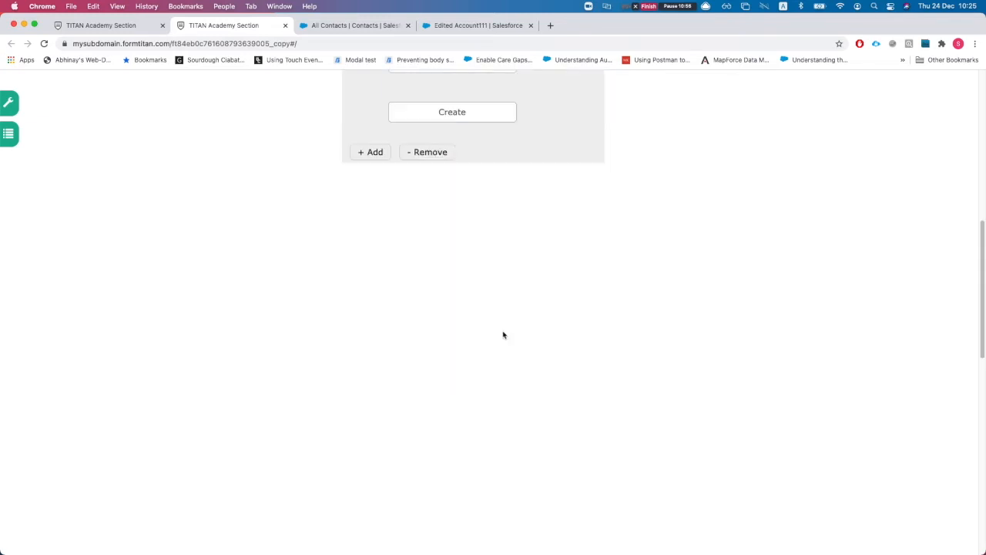
{"action": "scroll", "coordinate": [377, 268], "scroll_direction": "up", "scroll_amount": 3}
{"action": "scroll", "coordinate": [374, 309], "scroll_direction": "down", "scroll_amount": 1}
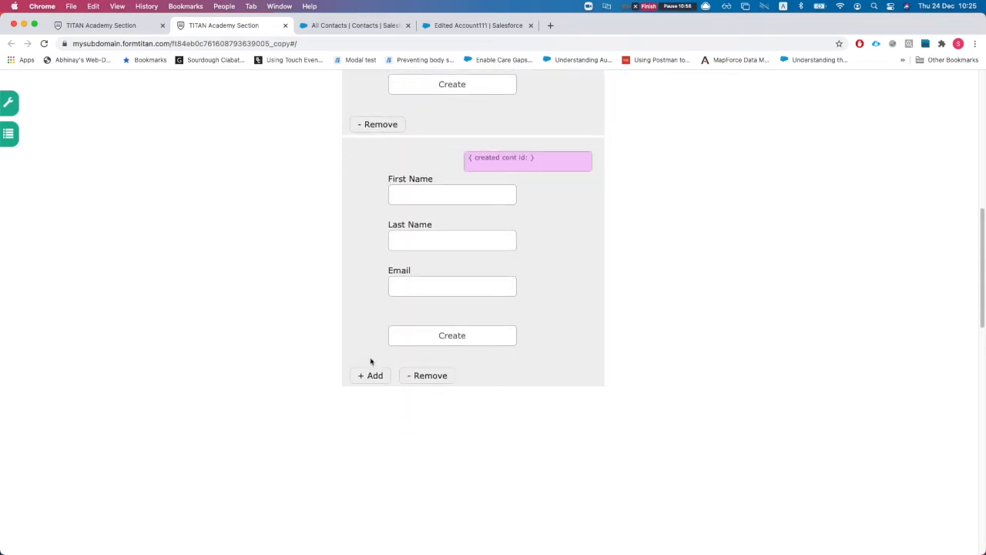
{"action": "left_click", "coordinate": [371, 376]}
{"action": "scroll", "coordinate": [381, 291], "scroll_direction": "down", "scroll_amount": 1}
{"action": "left_click", "coordinate": [383, 322]}
{"action": "scroll", "coordinate": [383, 321], "scroll_direction": "down", "scroll_amount": 1}
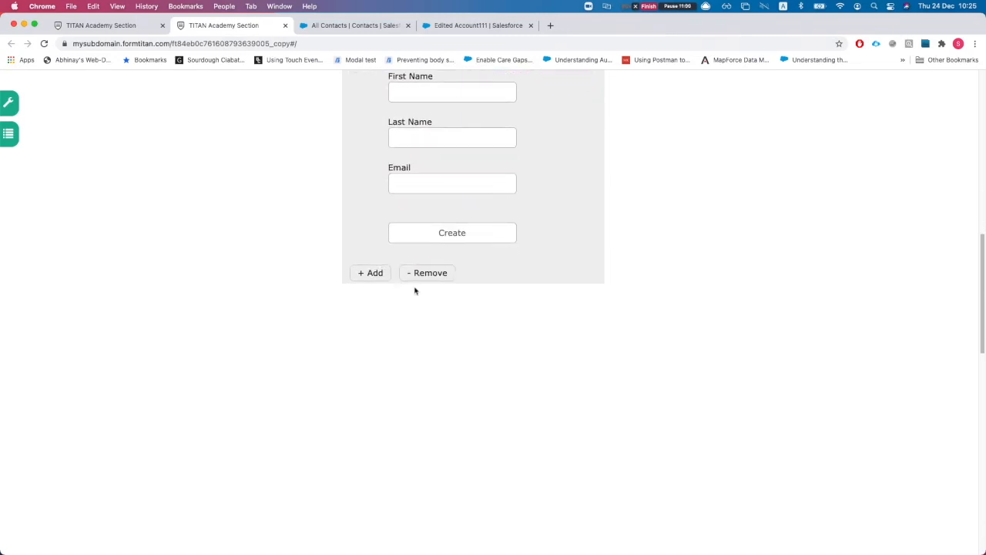
{"action": "left_click", "coordinate": [416, 279]}
{"action": "scroll", "coordinate": [464, 362], "scroll_direction": "down", "scroll_amount": 1}
{"action": "scroll", "coordinate": [471, 352], "scroll_direction": "up", "scroll_amount": 7}
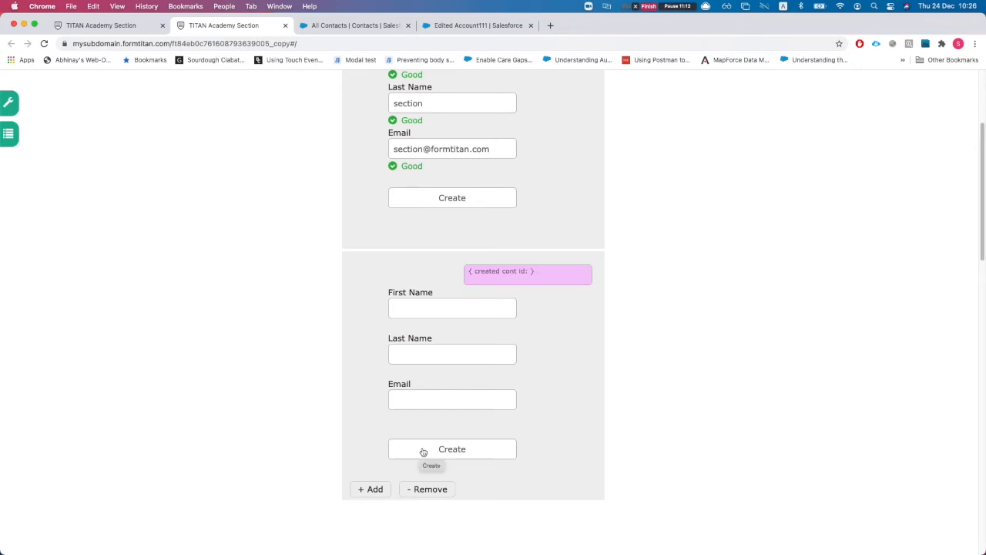
Step: Enter a second contact's first name, last name and e-mail in the next section and create it
{"action": "scroll", "coordinate": [423, 451], "scroll_direction": "up", "scroll_amount": 3}
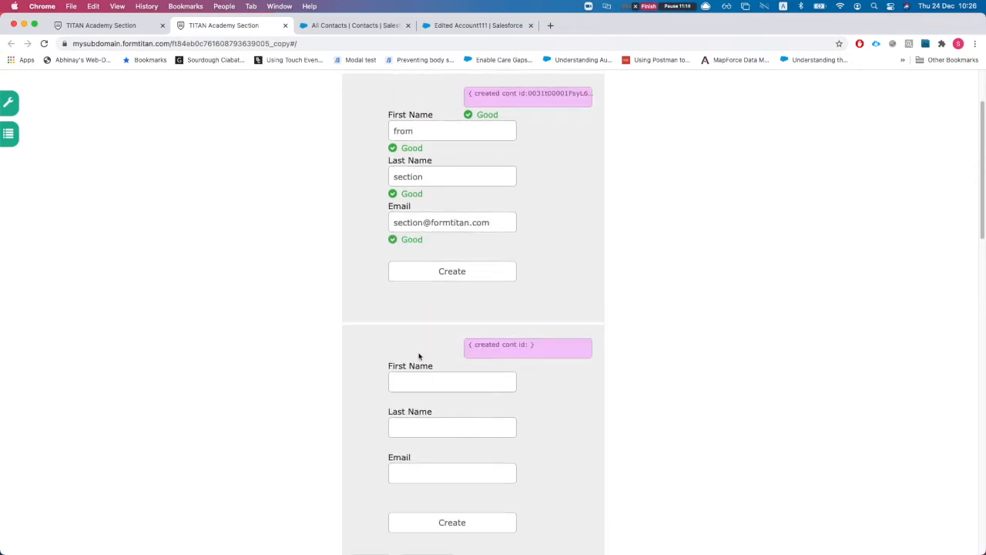
{"action": "left_click", "coordinate": [415, 377]}
{"action": "type", "text": "another"}
{"action": "key", "text": "Tab"}
{"action": "key", "text": "Tab"}
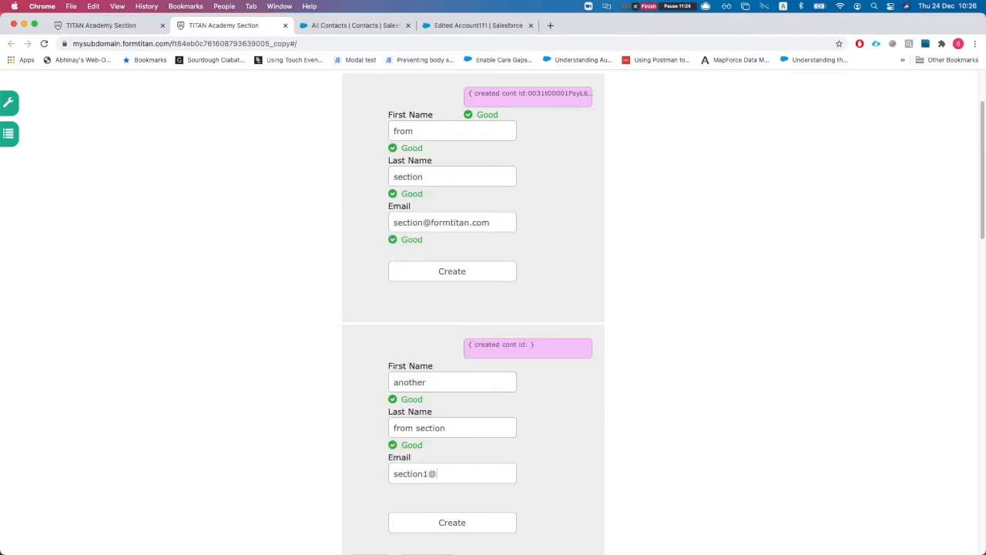
{"action": "left_click", "coordinate": [464, 523]}
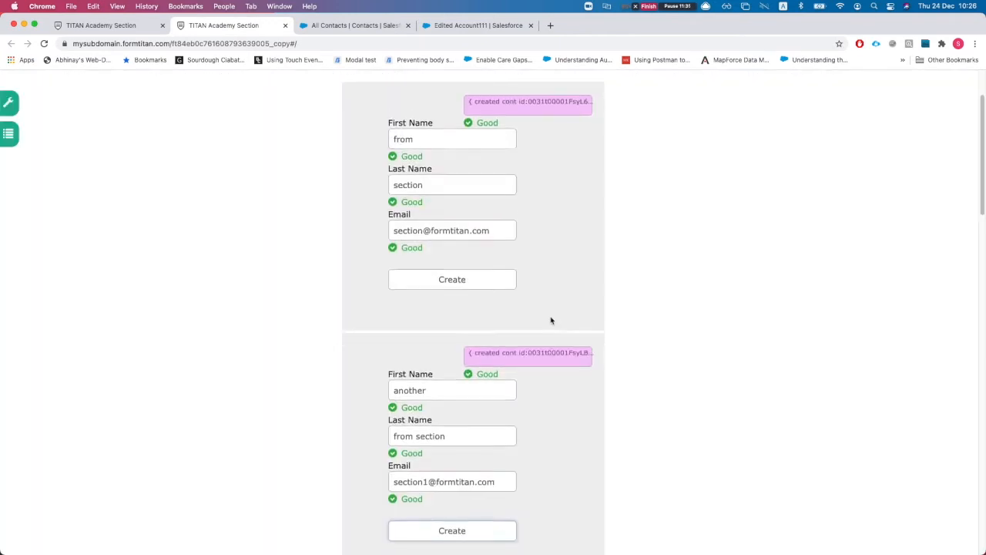
Step: Select the second contact's returned id, search the page for it, then return to the form builder
{"action": "scroll", "coordinate": [550, 321], "scroll_direction": "down", "scroll_amount": 1}
{"action": "double_click", "coordinate": [547, 326]}
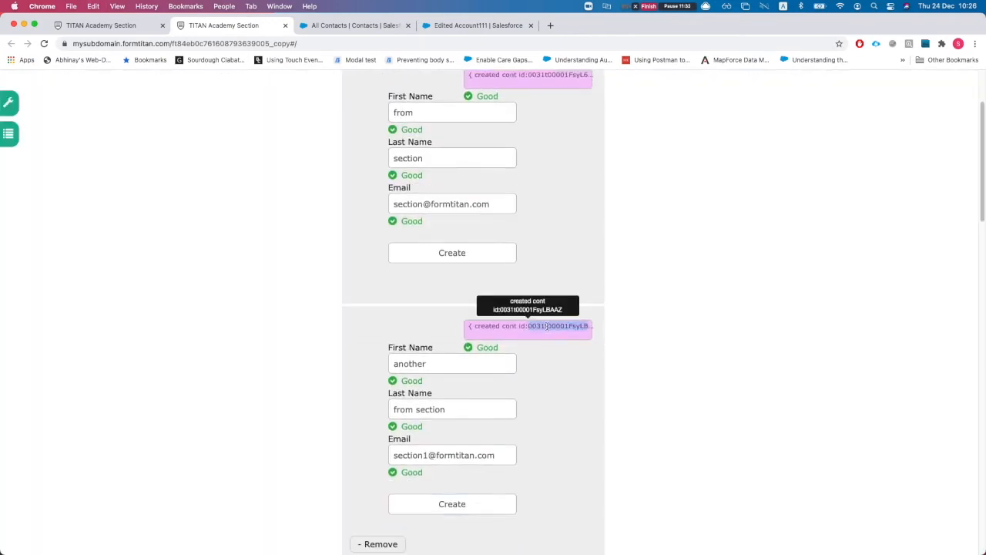
{"action": "key", "text": "super+f"}
{"action": "scroll", "coordinate": [563, 227], "scroll_direction": "up", "scroll_amount": 3}
{"action": "scroll", "coordinate": [536, 353], "scroll_direction": "down", "scroll_amount": 1}
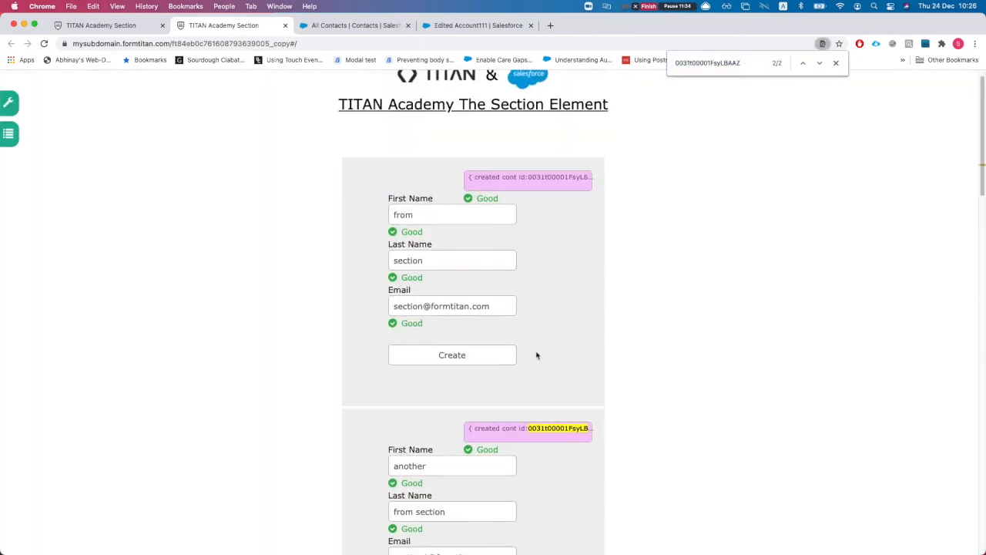
{"action": "scroll", "coordinate": [541, 398], "scroll_direction": "down", "scroll_amount": 1}
{"action": "scroll", "coordinate": [543, 398], "scroll_direction": "down", "scroll_amount": 1}
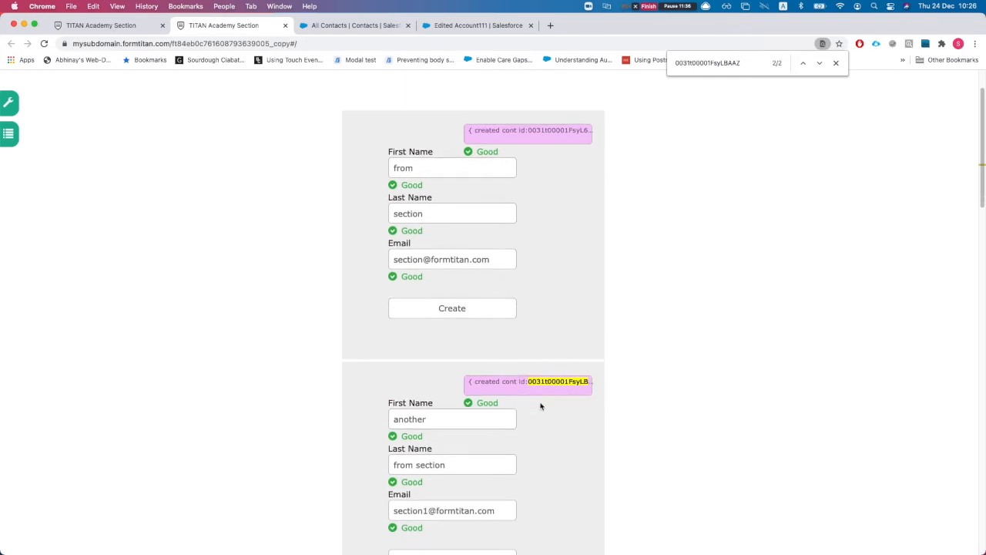
{"action": "scroll", "coordinate": [541, 404], "scroll_direction": "down", "scroll_amount": 1}
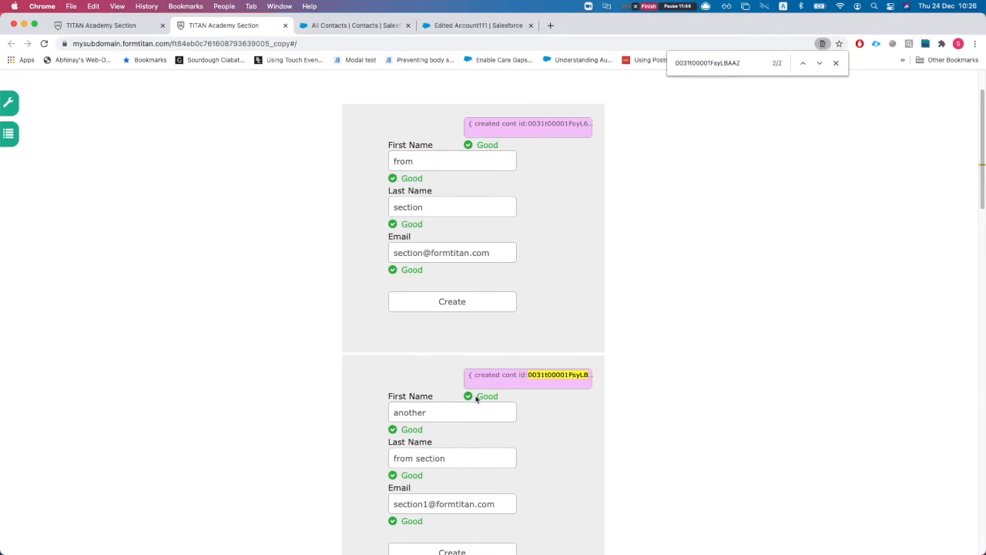
{"action": "left_click", "coordinate": [129, 27]}
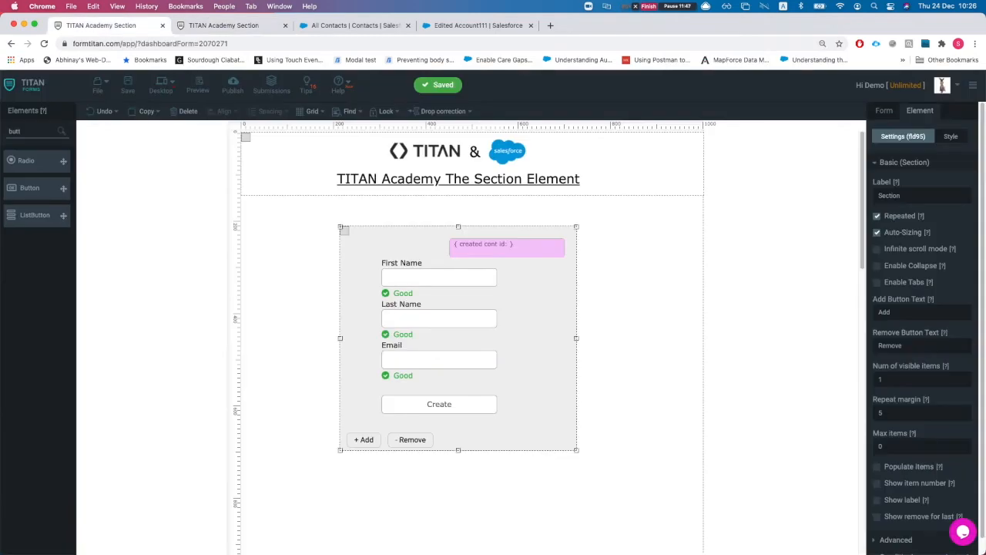
Step: Open the Salesforce integration logs and follow the latest Contact entry's record ID into Salesforce
{"action": "left_click", "coordinate": [884, 110]}
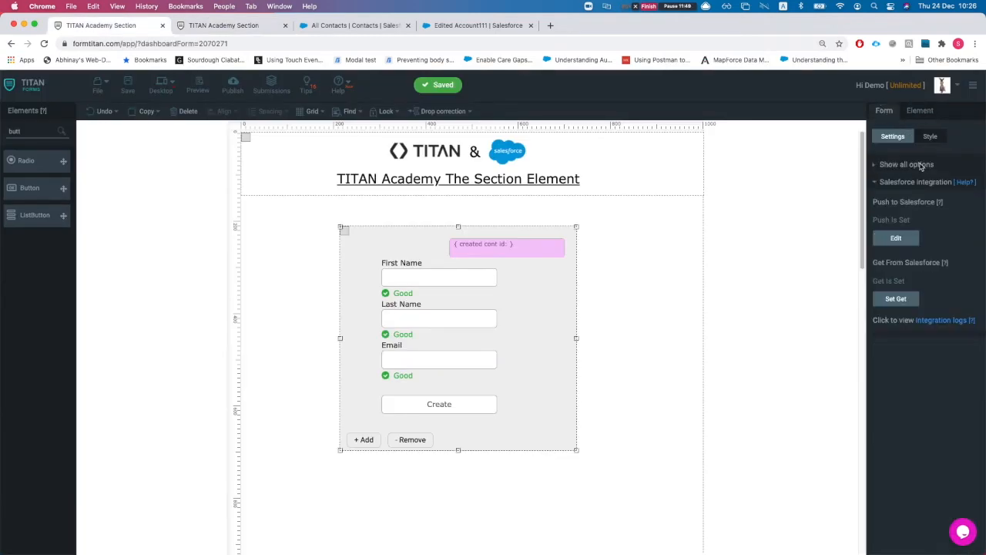
{"action": "left_click", "coordinate": [926, 321]}
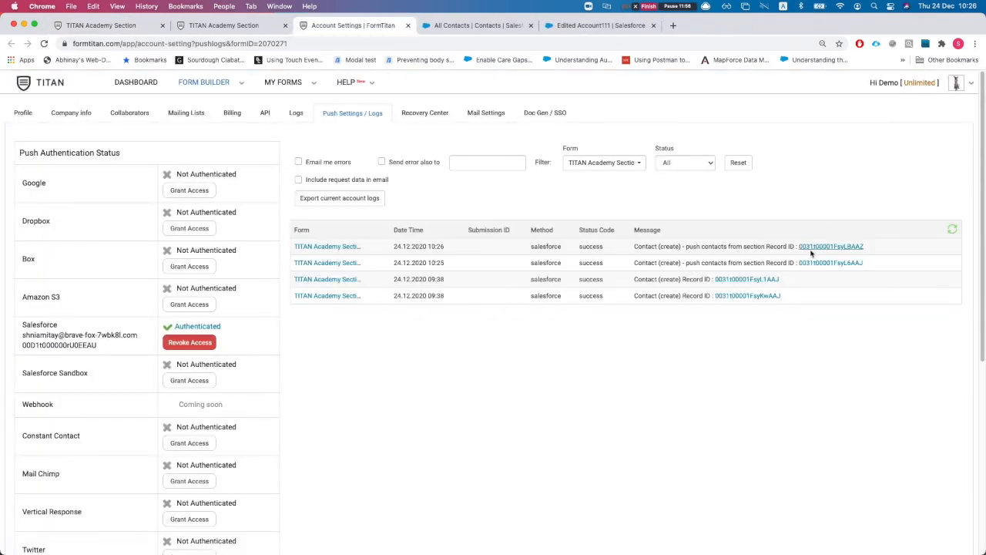
{"action": "left_click", "coordinate": [811, 250]}
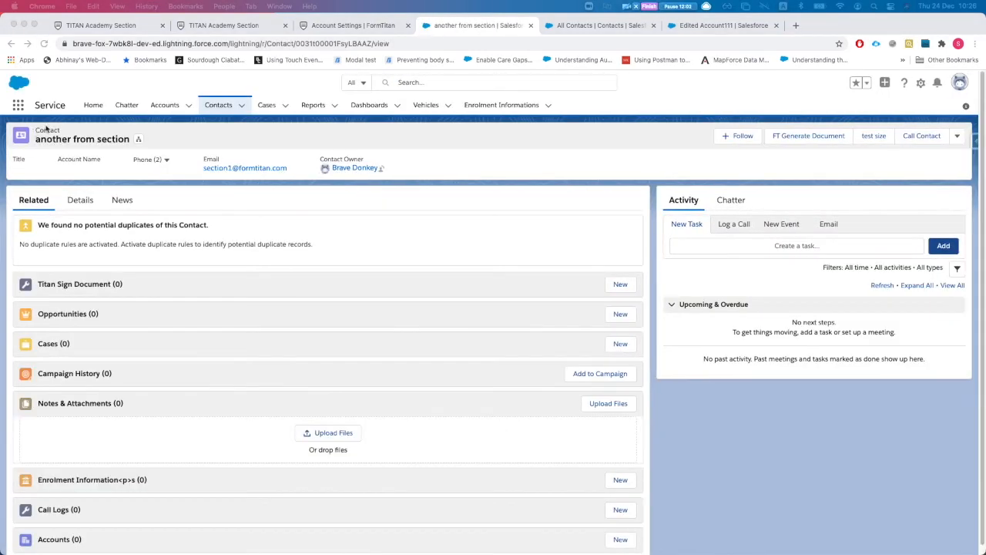
Step: View the new contact's Details tab in Salesforce, then switch back to the form editor
{"action": "left_click", "coordinate": [91, 201]}
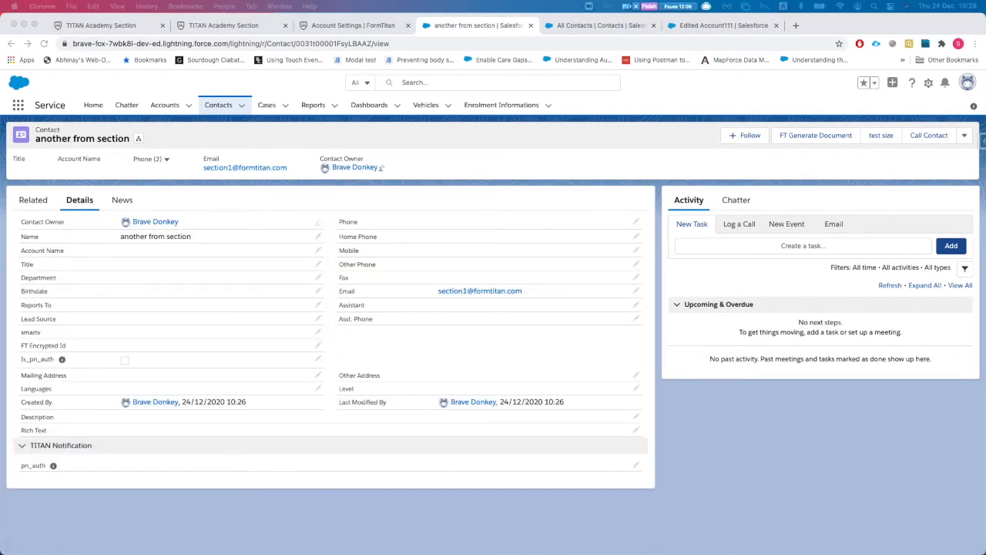
{"action": "left_click", "coordinate": [104, 27]}
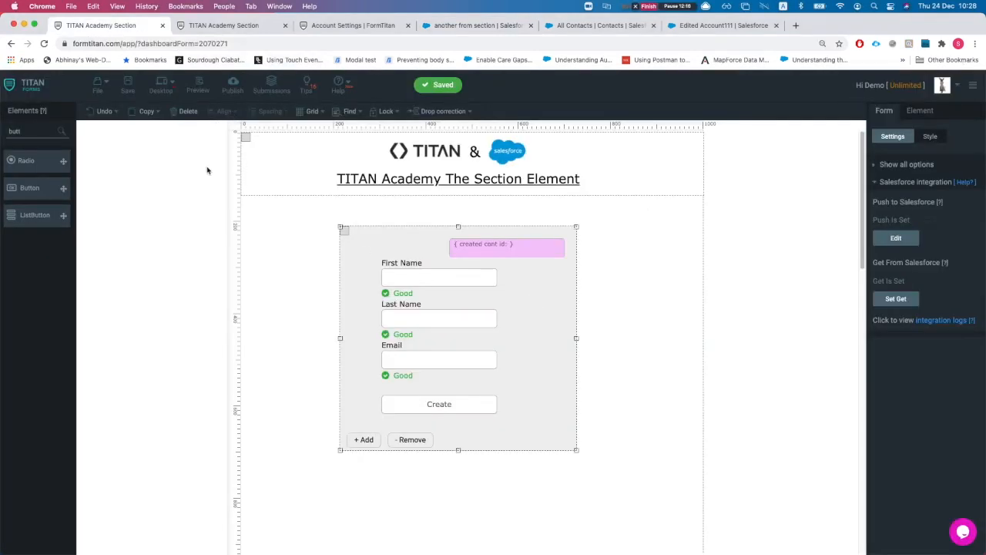
Step: Delete the repeated contact panel from the canvas and clear the element search
{"action": "left_click", "coordinate": [183, 112]}
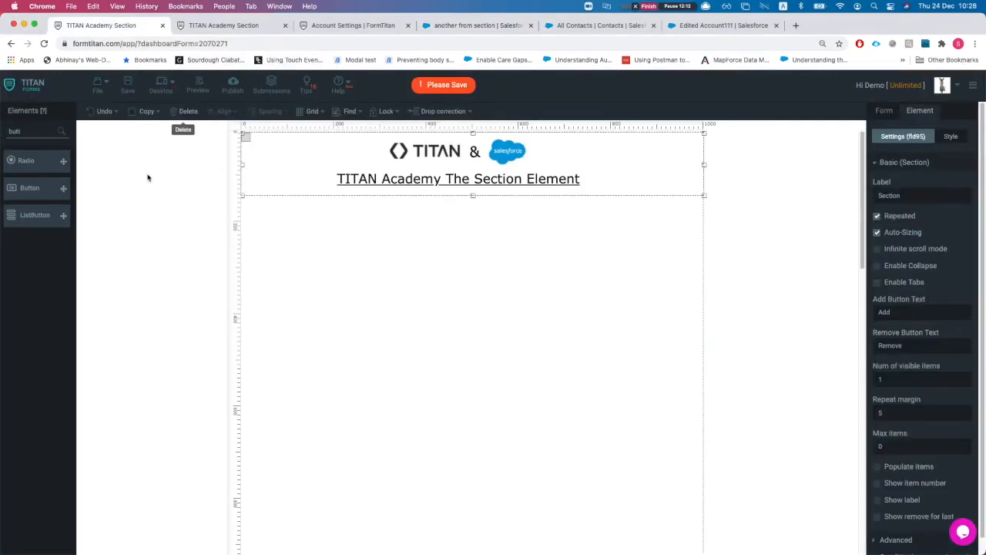
{"action": "left_click", "coordinate": [462, 323]}
{"action": "double_click", "coordinate": [31, 129]}
{"action": "key", "text": "BackSpace"}
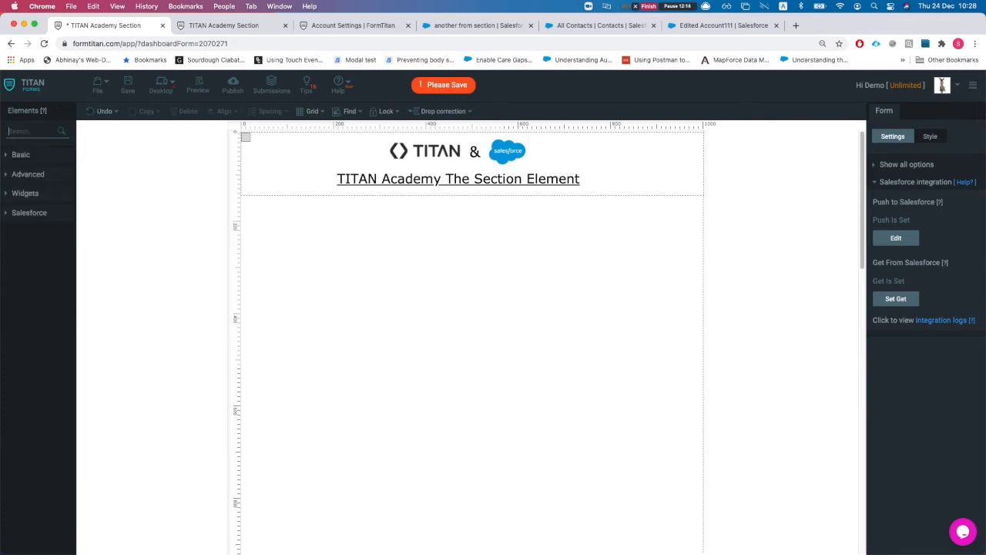
Step: Expand the Advanced, Widgets and Basic element categories
{"action": "left_click", "coordinate": [29, 176]}
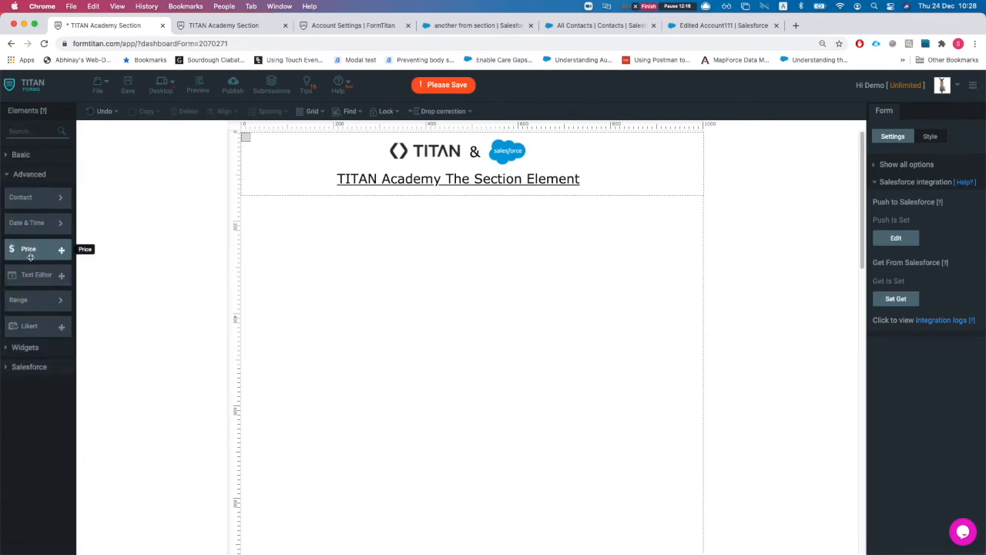
{"action": "left_click", "coordinate": [29, 347]}
{"action": "mouse_move", "coordinate": [44, 274]}
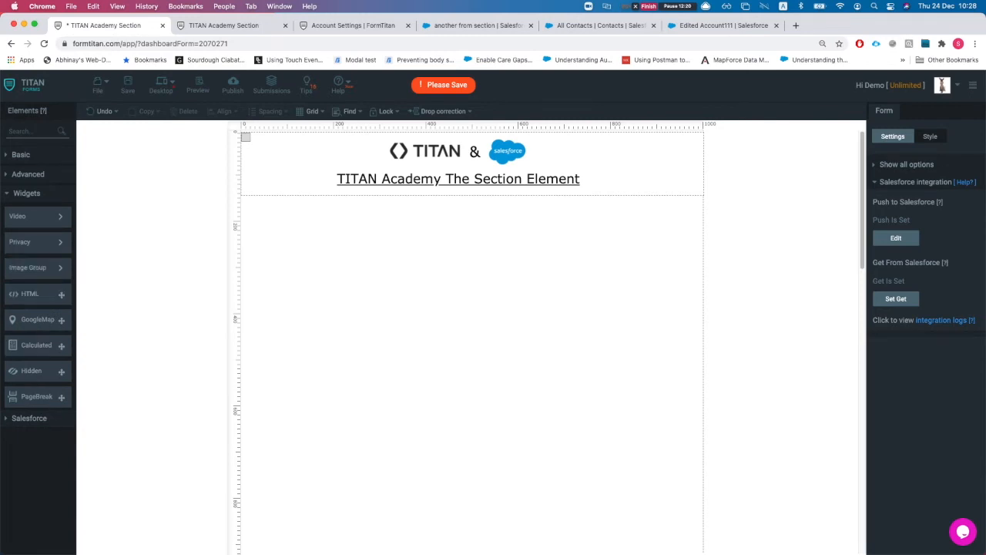
{"action": "left_click", "coordinate": [16, 154]}
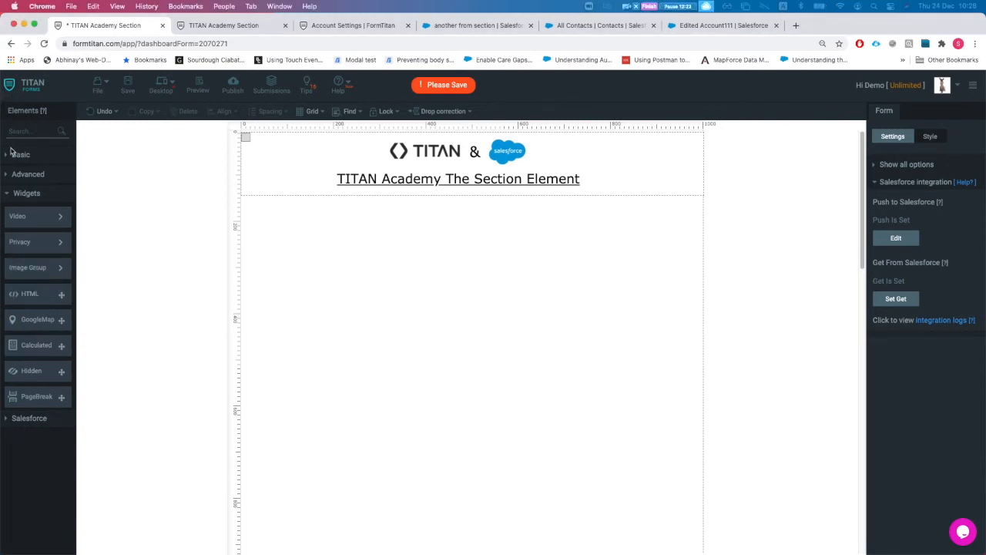
{"action": "mouse_move", "coordinate": [32, 188]}
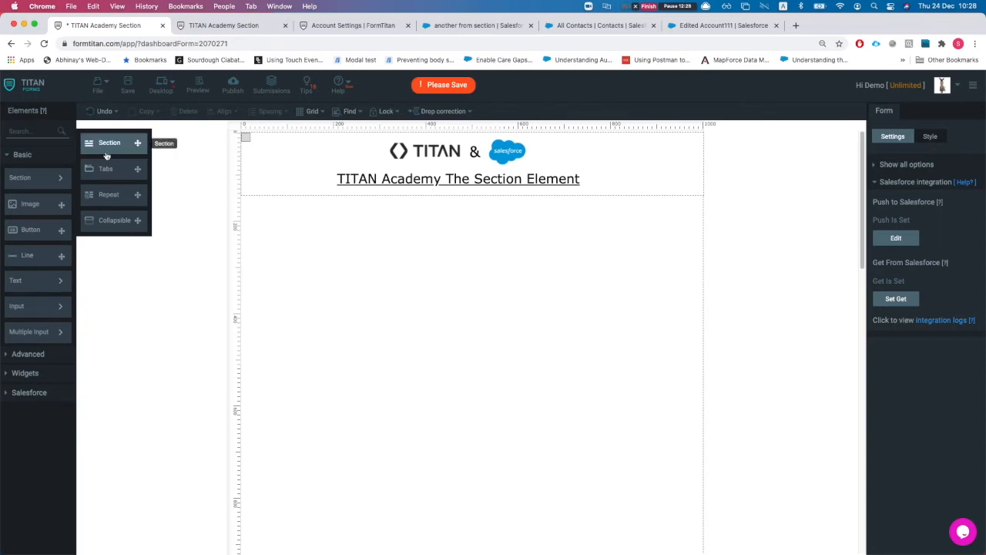
Step: Place a Tabs section on the form with tabs enabled and label it 'Tabs section'
{"action": "left_click_drag", "start_coordinate": [137, 168], "coordinate": [332, 301]}
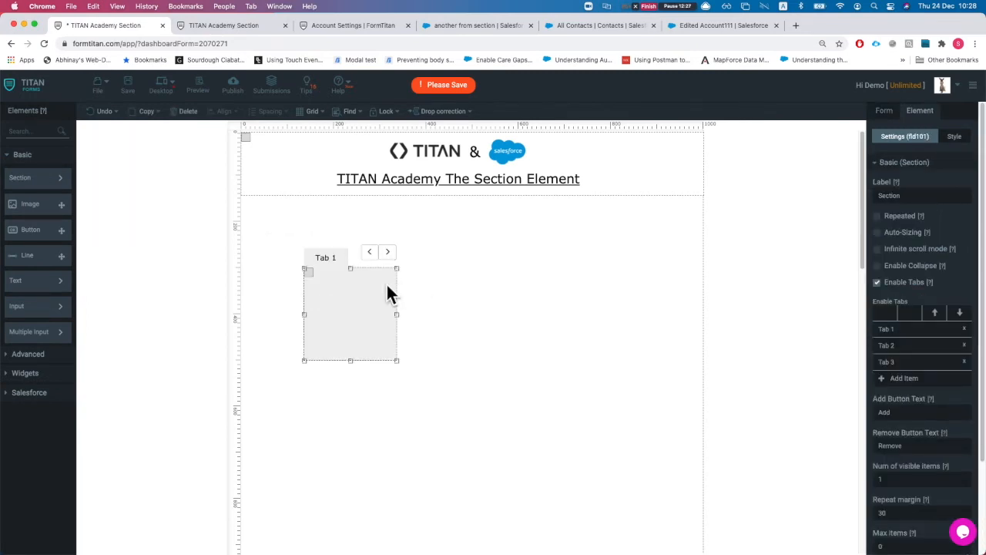
{"action": "left_click", "coordinate": [878, 283]}
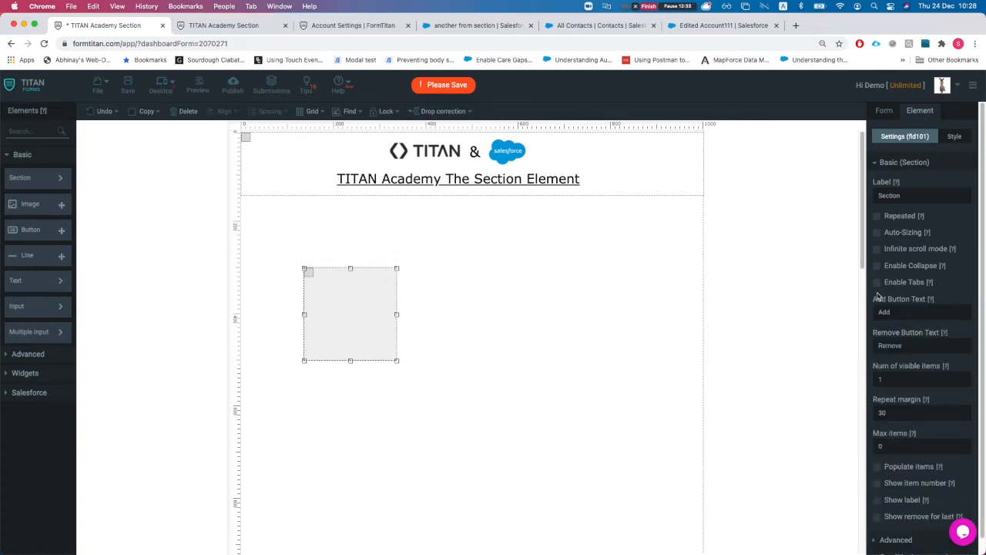
{"action": "left_click", "coordinate": [878, 283]}
{"action": "double_click", "coordinate": [912, 197]}
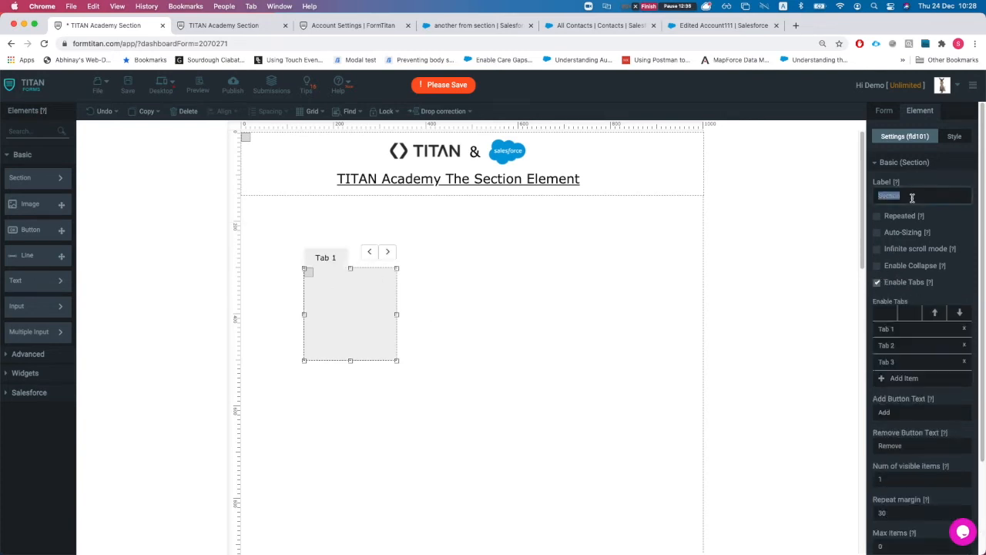
{"action": "type", "text": "TR"}
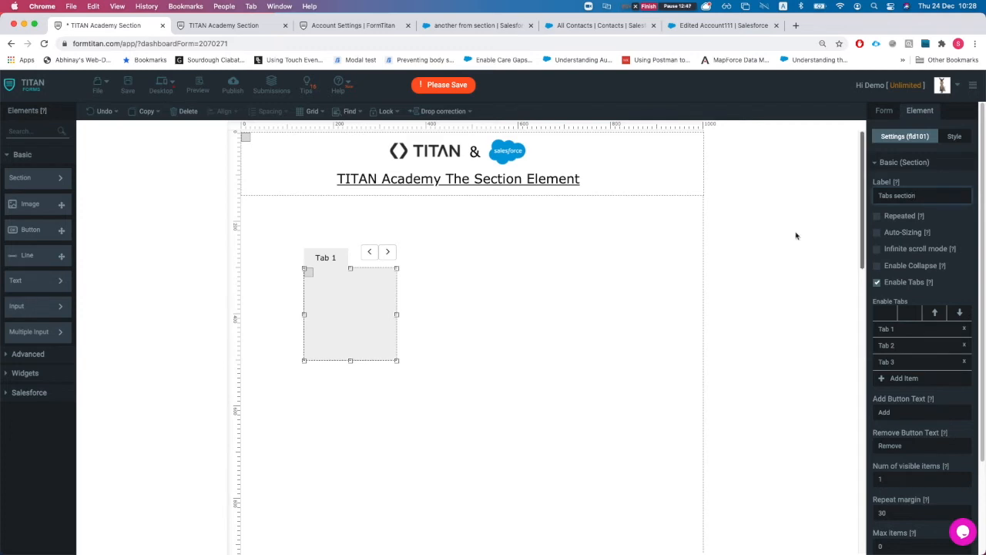
Step: Enlarge and reposition the tabbed section, then preview the Tab 2 and Tab 3 panels
{"action": "left_click_drag", "start_coordinate": [396, 361], "coordinate": [610, 436]}
{"action": "left_click_drag", "start_coordinate": [486, 380], "coordinate": [477, 361]}
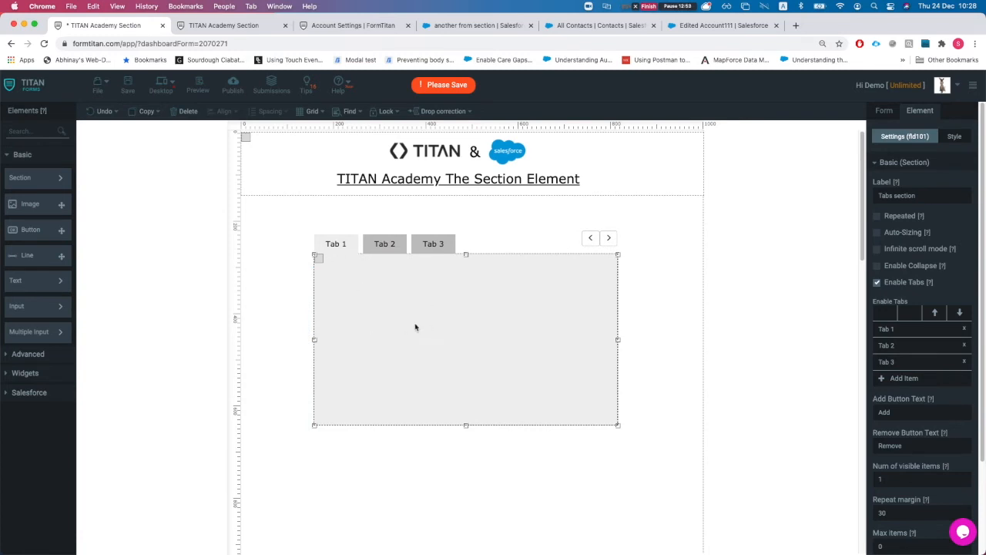
{"action": "left_click", "coordinate": [381, 249]}
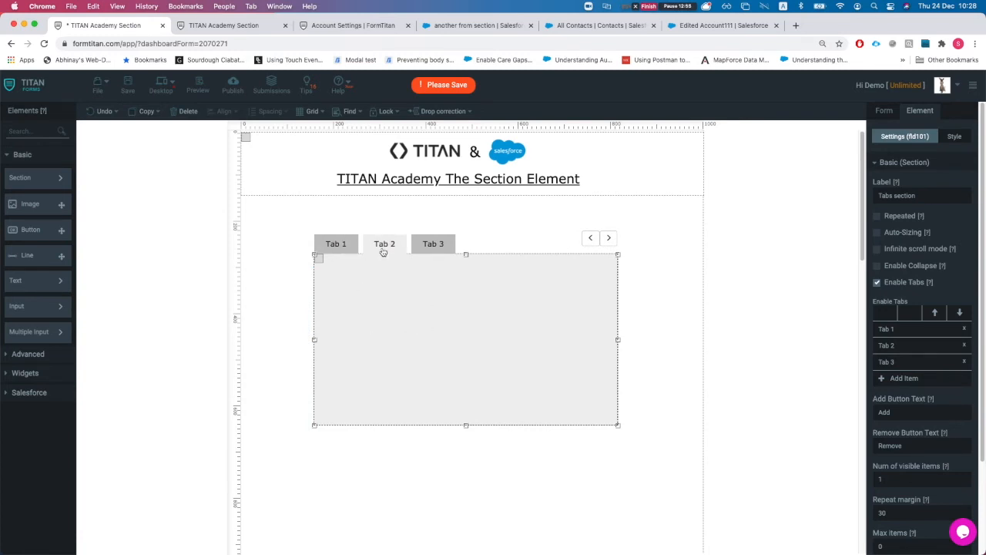
{"action": "left_click", "coordinate": [428, 246]}
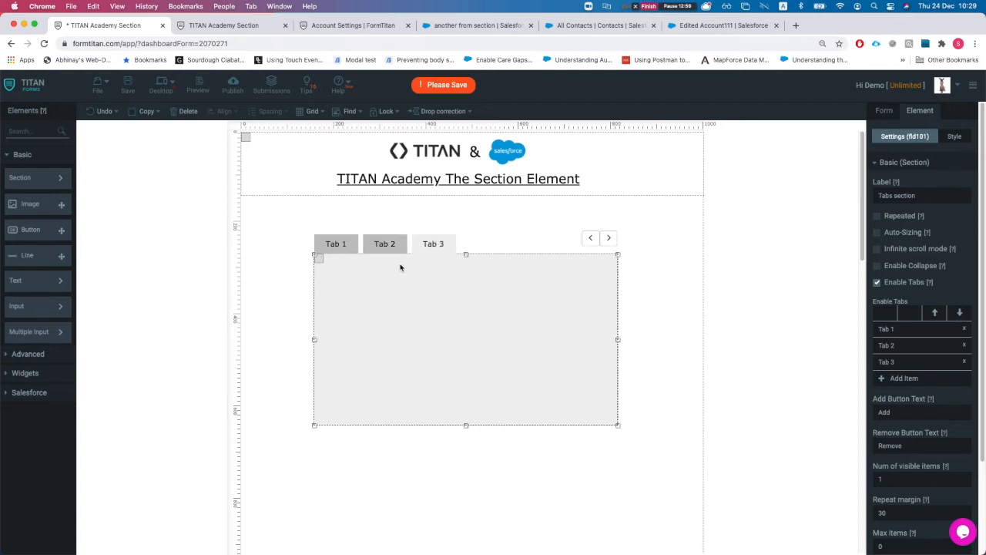
Step: Add a textbox labelled 'acc name' inside Tab 1
{"action": "left_click", "coordinate": [383, 248]}
{"action": "left_click", "coordinate": [343, 254]}
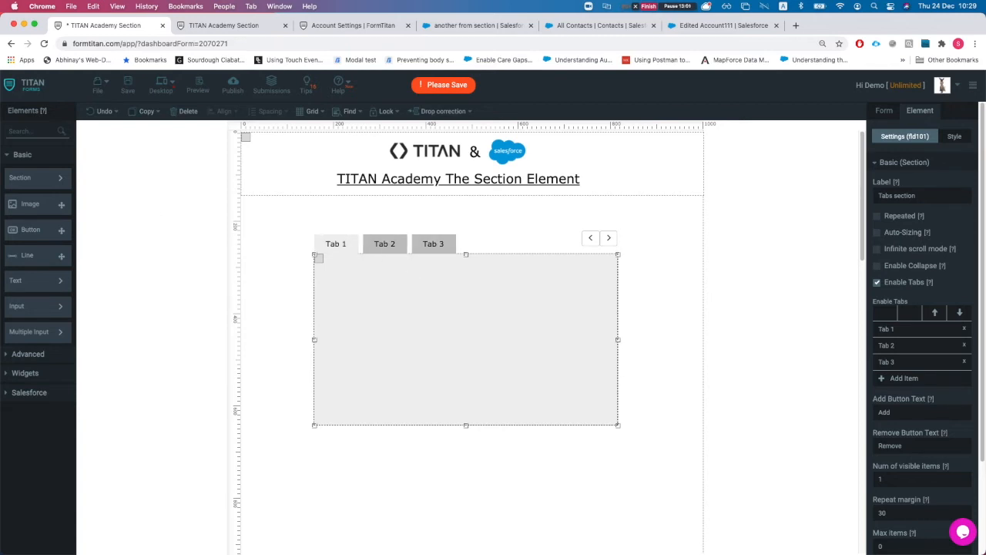
{"action": "left_click", "coordinate": [31, 130]}
{"action": "type", "text": "text"}
{"action": "left_click_drag", "start_coordinate": [34, 187], "coordinate": [399, 316]}
{"action": "double_click", "coordinate": [385, 305]}
{"action": "type", "text": "Adcount"}
{"action": "key", "text": "BackSpace"}
{"action": "key", "text": "BackSpace"}
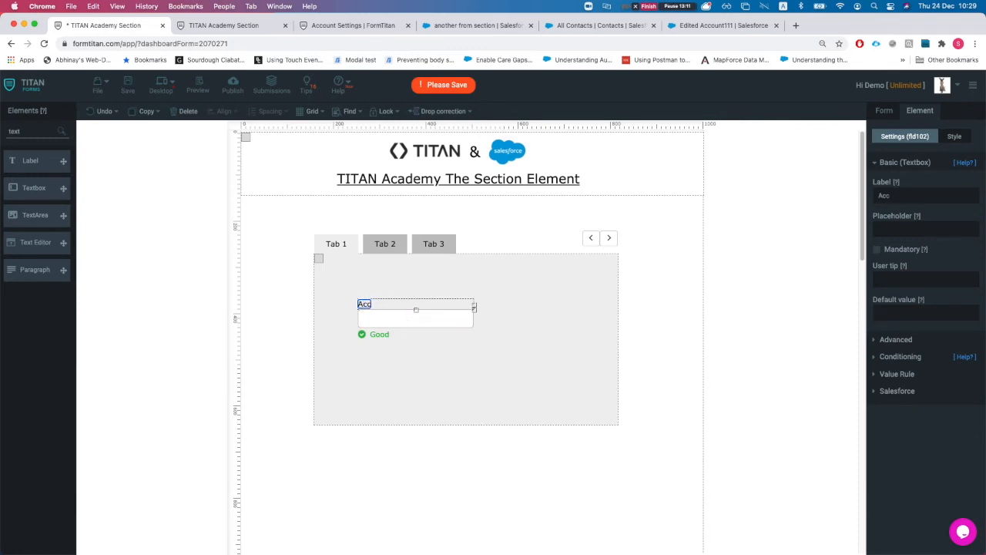
{"action": "key", "text": "BackSpace"}
{"action": "type", "text": "acc name"}
Step: Add a textbox labelled 'cont name' inside Tab 2
{"action": "left_click", "coordinate": [385, 243]}
{"action": "double_click", "coordinate": [34, 134]}
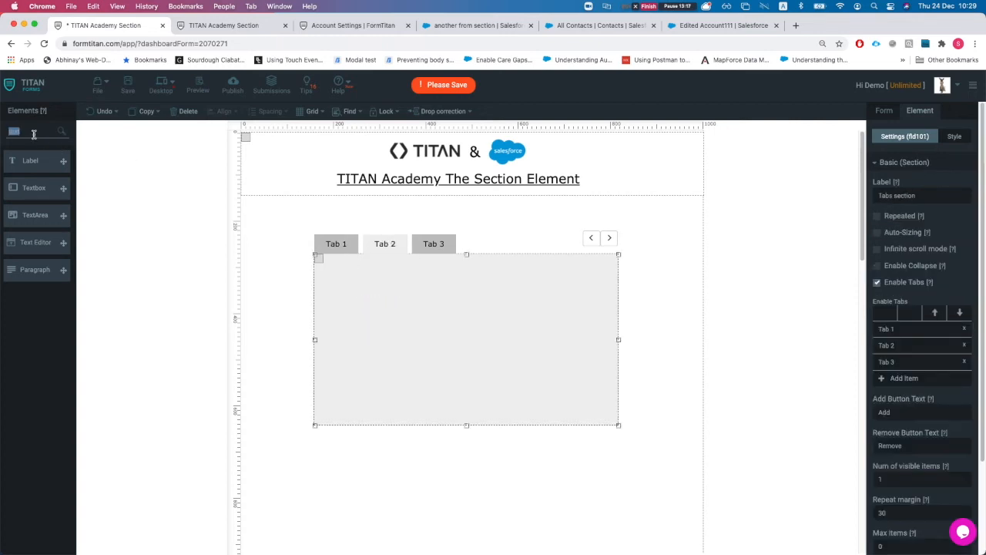
{"action": "type", "text": "contact"}
{"action": "key", "text": "super+a"}
{"action": "type", "text": "text"}
{"action": "left_click_drag", "start_coordinate": [34, 187], "coordinate": [390, 321]}
{"action": "double_click", "coordinate": [367, 310]}
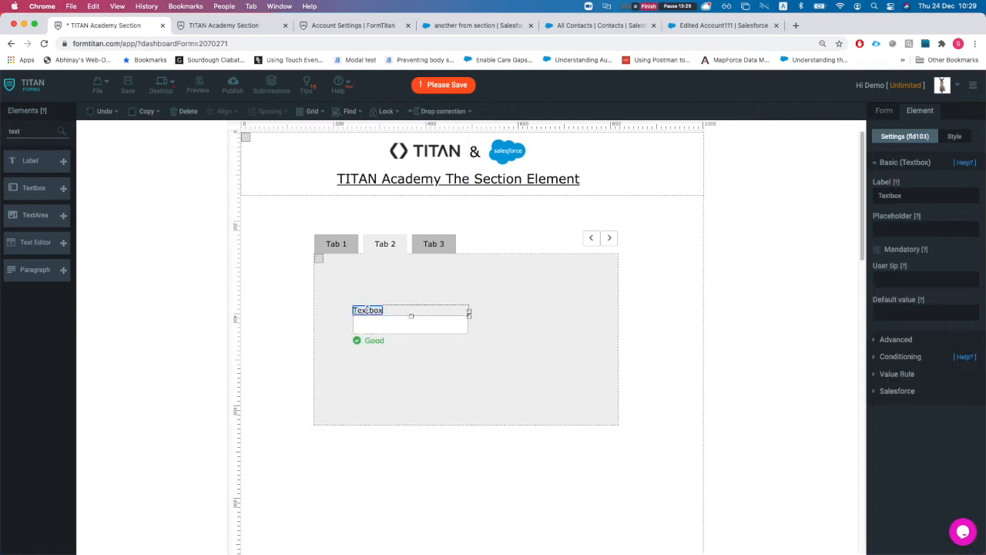
{"action": "type", "text": "cont name"}
{"action": "left_click", "coordinate": [450, 265]}
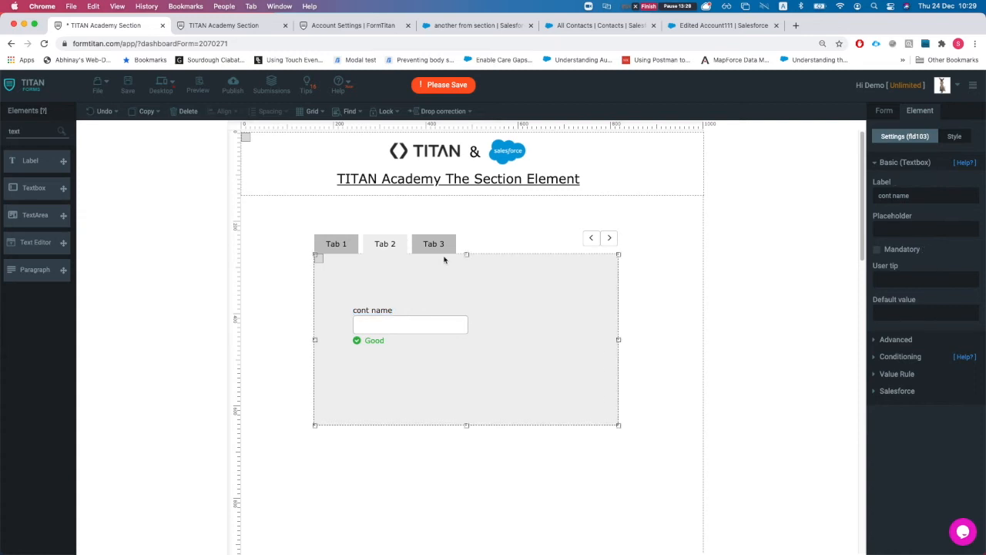
Step: Switch to Tab 3 and search the element list for 'casa'
{"action": "left_click", "coordinate": [436, 250]}
{"action": "double_click", "coordinate": [43, 137]}
{"action": "type", "text": "casa"}
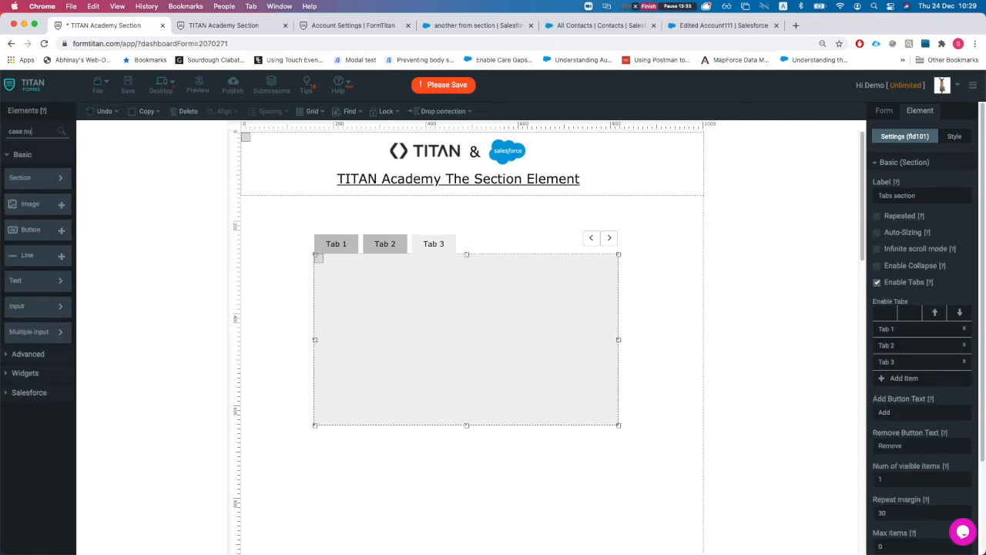
Step: Add a textbox labelled 'case number' inside Tab 3
{"action": "key", "text": "super+a"}
{"action": "type", "text": "text"}
{"action": "left_click_drag", "start_coordinate": [34, 188], "coordinate": [407, 324]}
{"action": "double_click", "coordinate": [393, 317]}
{"action": "type", "text": "e number"}
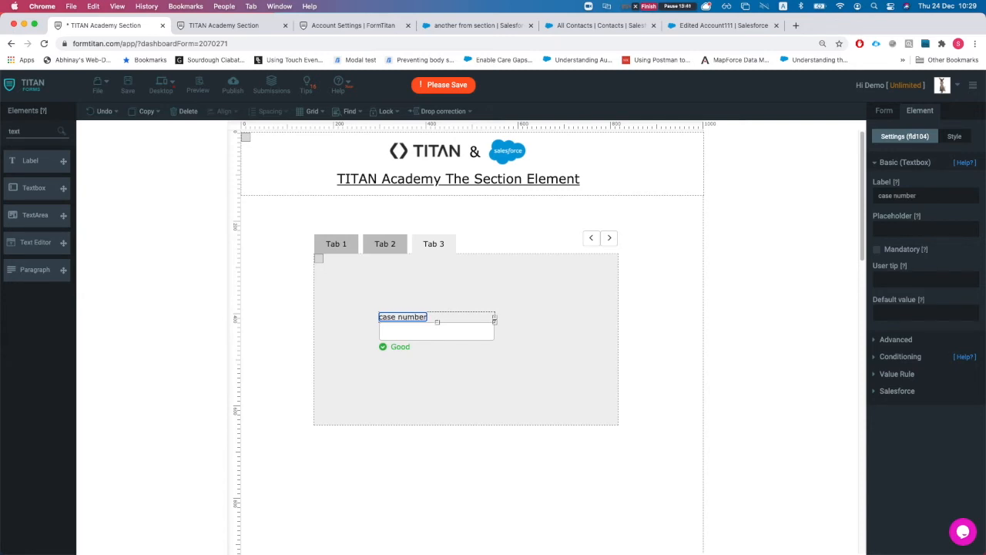
Step: Reposition the tabbed section, checking Tab 2 and Tab 1 along the way
{"action": "left_click", "coordinate": [472, 295]}
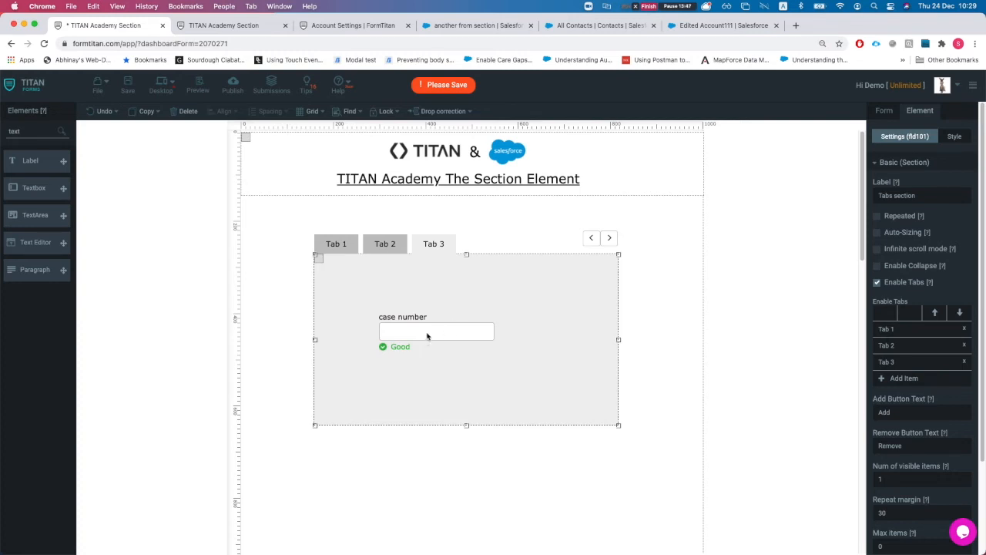
{"action": "left_click_drag", "start_coordinate": [493, 293], "coordinate": [468, 276]}
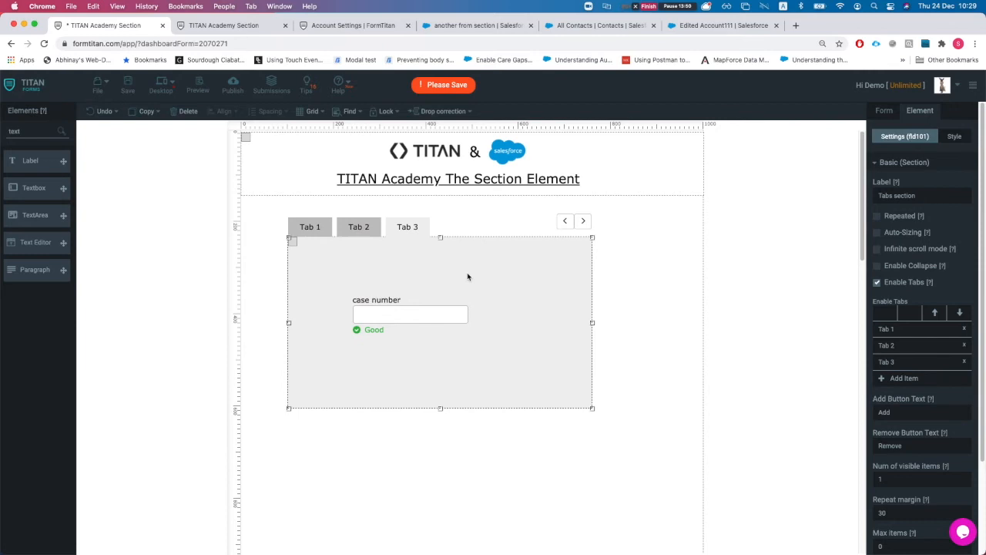
{"action": "left_click", "coordinate": [353, 231]}
{"action": "left_click", "coordinate": [323, 232]}
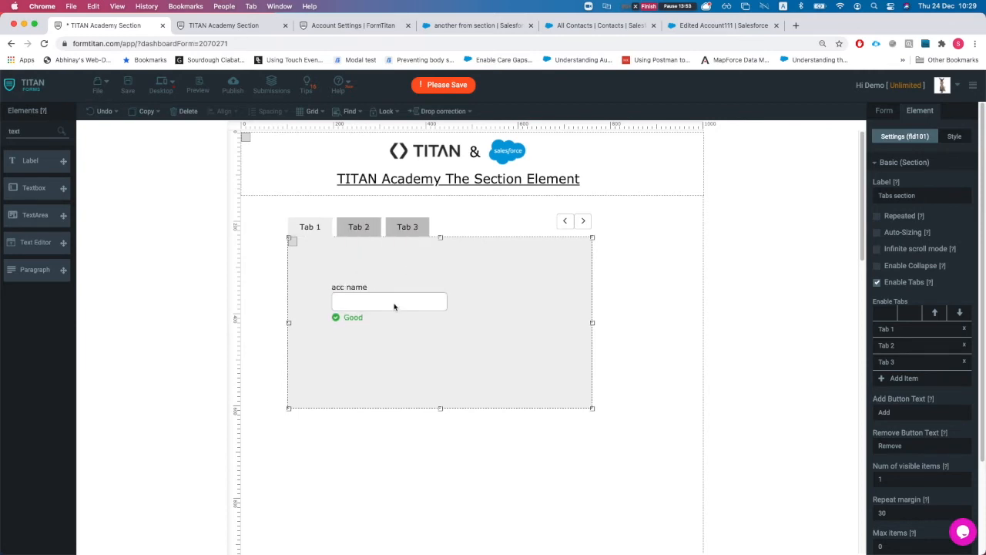
{"action": "left_click_drag", "start_coordinate": [409, 307], "coordinate": [545, 399]}
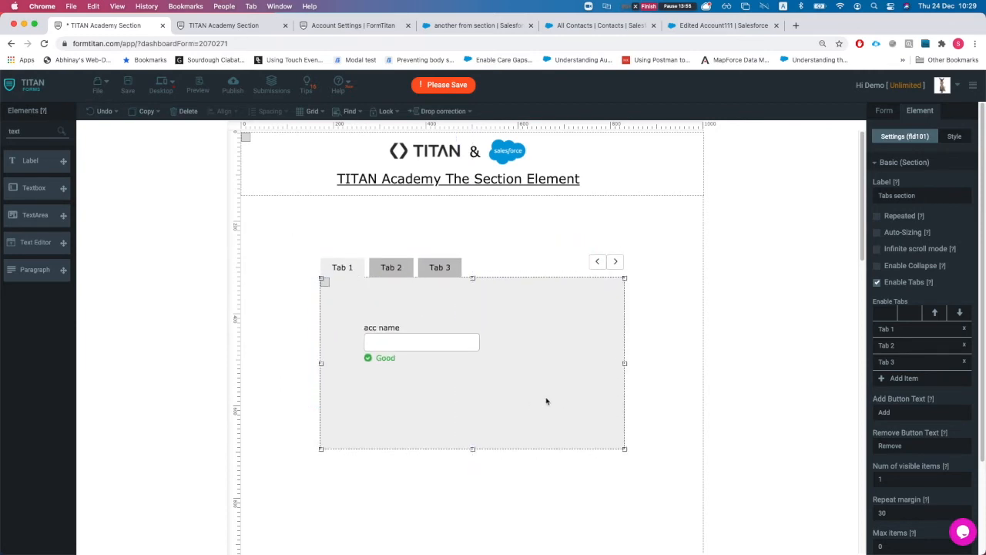
{"action": "double_click", "coordinate": [26, 132]}
Step: Place a hidden field above the tabbed section and name it 'tab name'
{"action": "type", "text": "hid"}
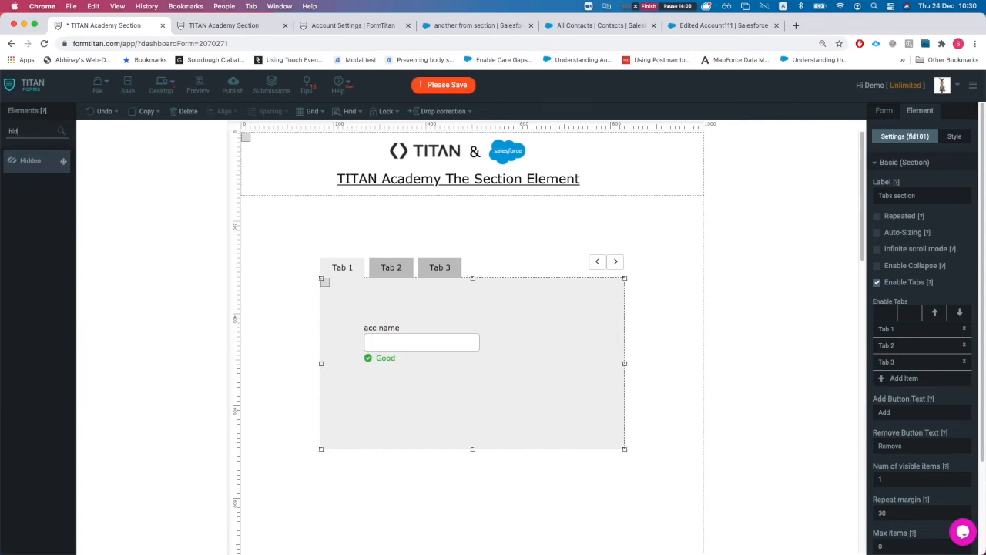
{"action": "left_click_drag", "start_coordinate": [31, 160], "coordinate": [324, 220]}
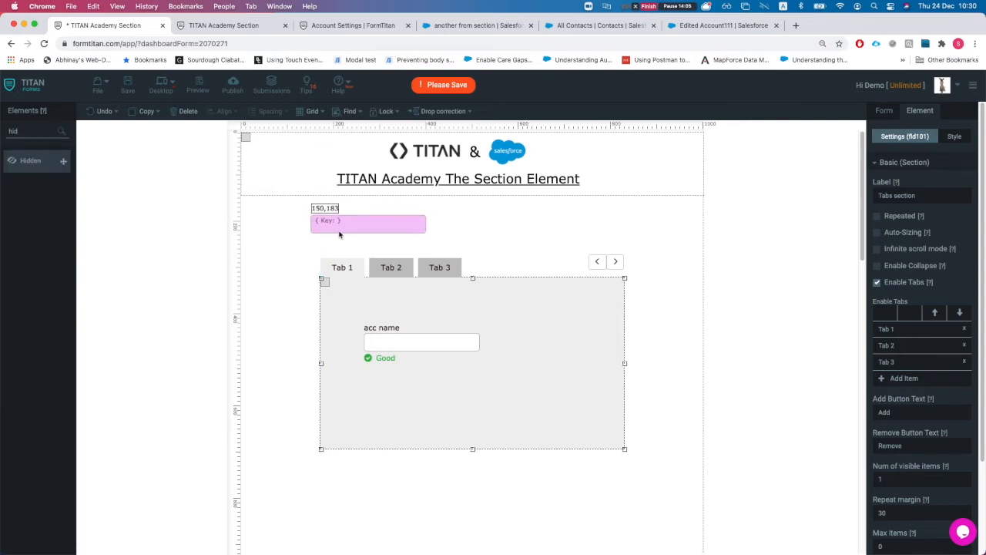
{"action": "double_click", "coordinate": [901, 197]}
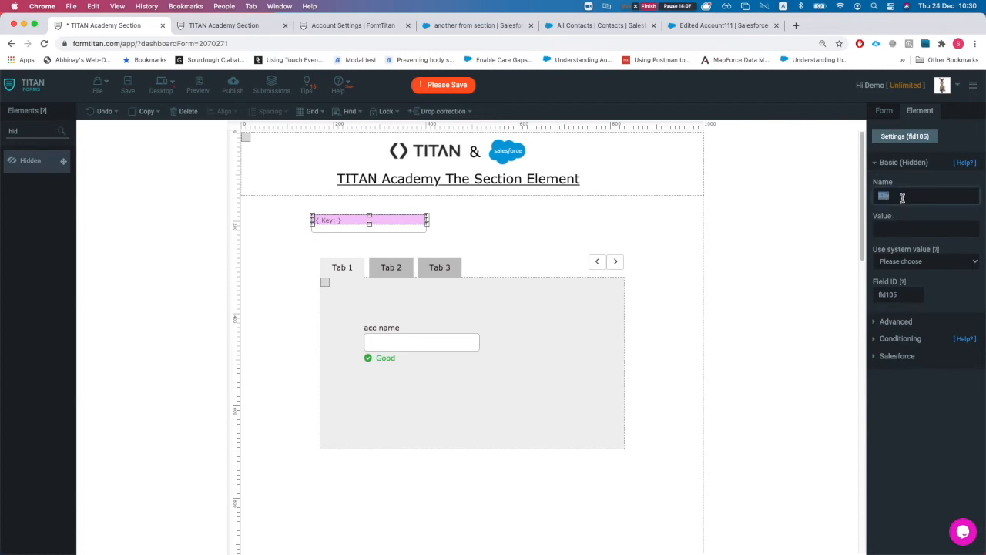
{"action": "type", "text": "tab nam"}
Step: Rename the section's three tabs to Account, Contact and Case
{"action": "left_click", "coordinate": [550, 377]}
{"action": "left_click", "coordinate": [919, 333]}
{"action": "key", "text": "BackSpace"}
{"action": "key", "text": "BackSpace"}
{"action": "key", "text": "BackSpace"}
{"action": "key", "text": "BackSpace"}
{"action": "key", "text": "BackSpace"}
{"action": "type", "text": "Acc"}
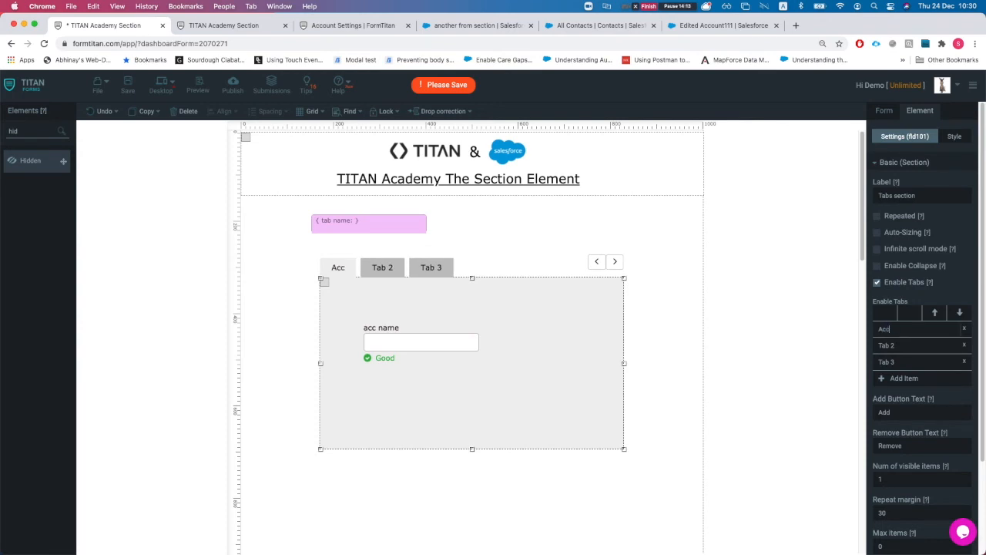
{"action": "type", "text": "ount"}
{"action": "left_click", "coordinate": [896, 345]}
{"action": "key", "text": "BackSpace"}
{"action": "key", "text": "BackSpace"}
{"action": "key", "text": "BackSpace"}
{"action": "key", "text": "BackSpace"}
{"action": "key", "text": "BackSpace"}
{"action": "type", "text": "Contact"}
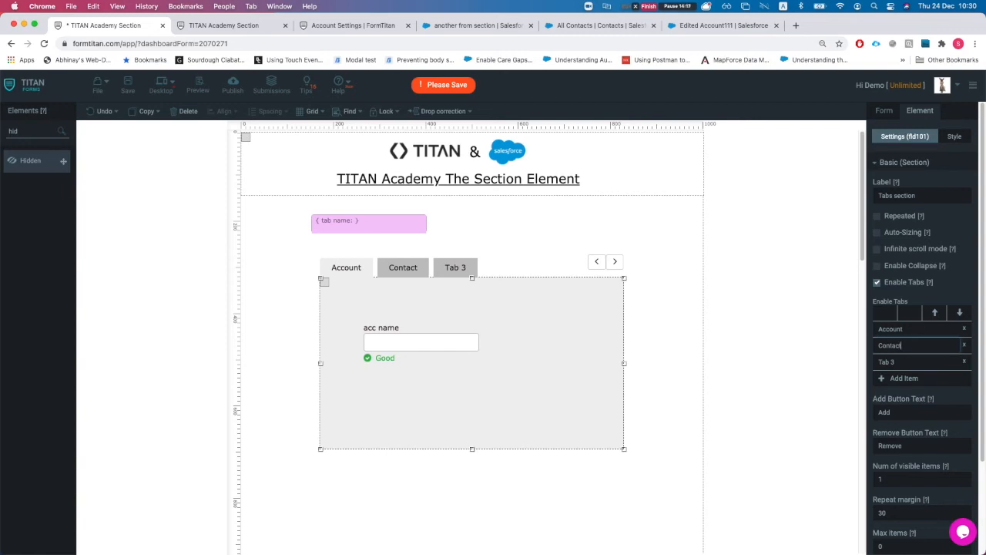
{"action": "triple_click", "coordinate": [906, 358]}
{"action": "type", "text": "Case"}
Step: In the section's Advanced settings, map the tab name to the 'tab name' hidden field
{"action": "scroll", "coordinate": [897, 356], "scroll_direction": "down", "scroll_amount": 3}
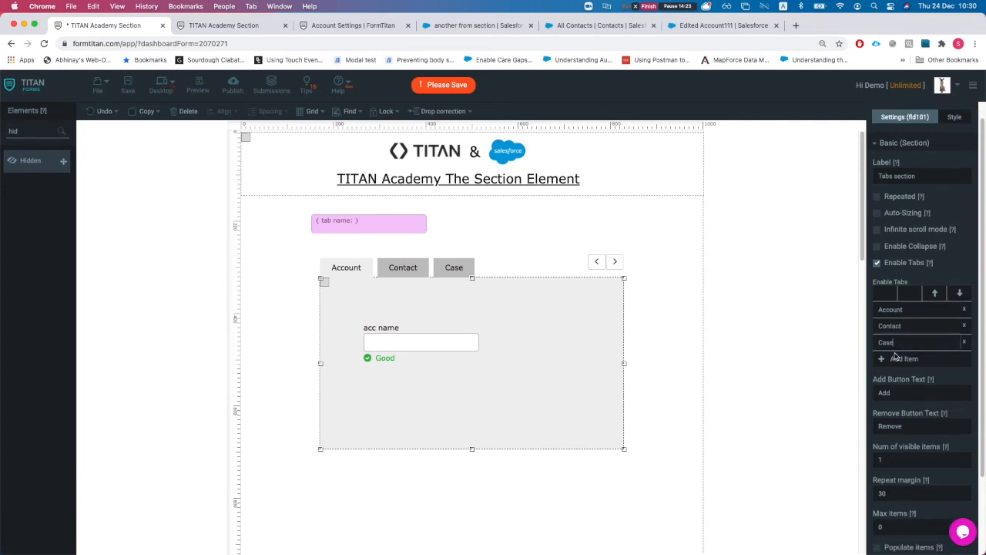
{"action": "scroll", "coordinate": [898, 355], "scroll_direction": "down", "scroll_amount": 1}
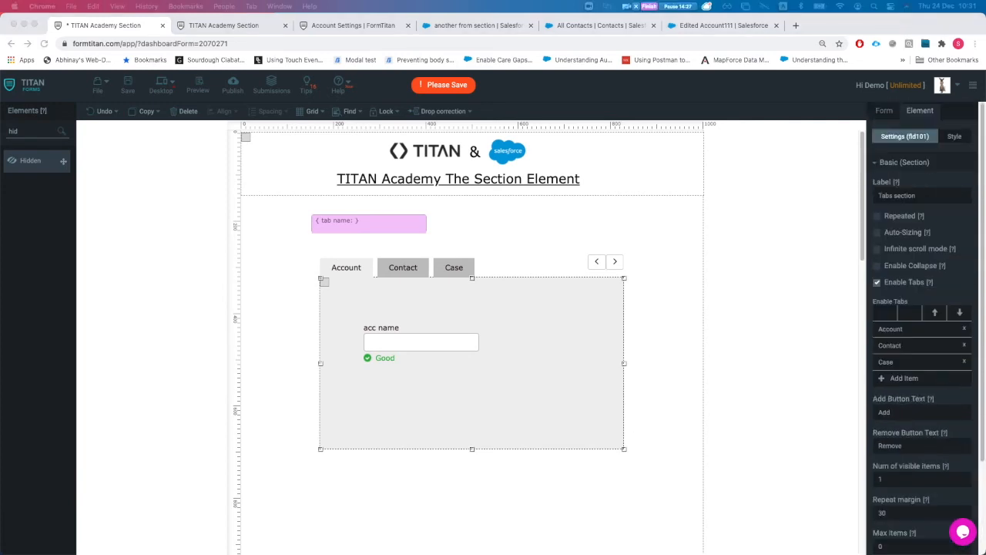
{"action": "scroll", "coordinate": [936, 339], "scroll_direction": "down", "scroll_amount": 4}
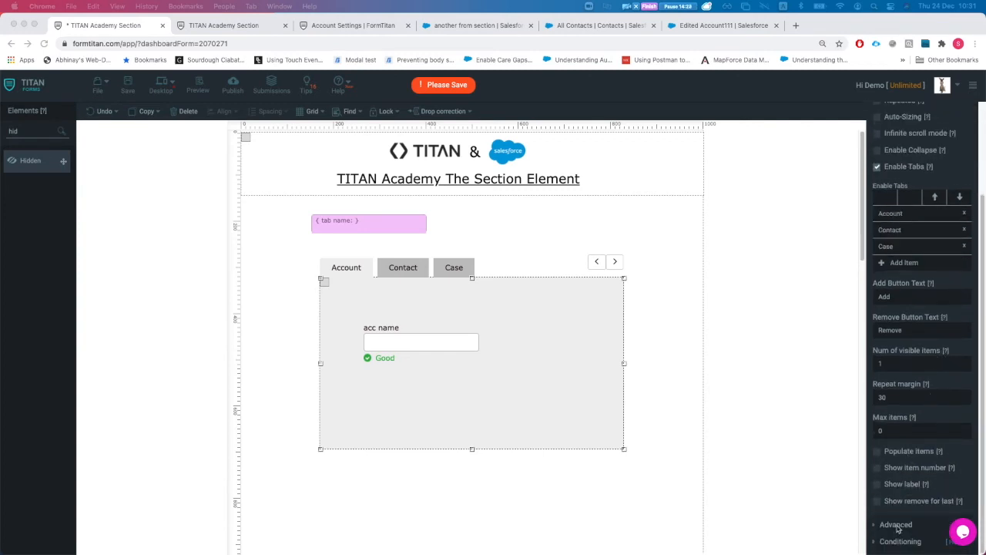
{"action": "left_click", "coordinate": [898, 529]}
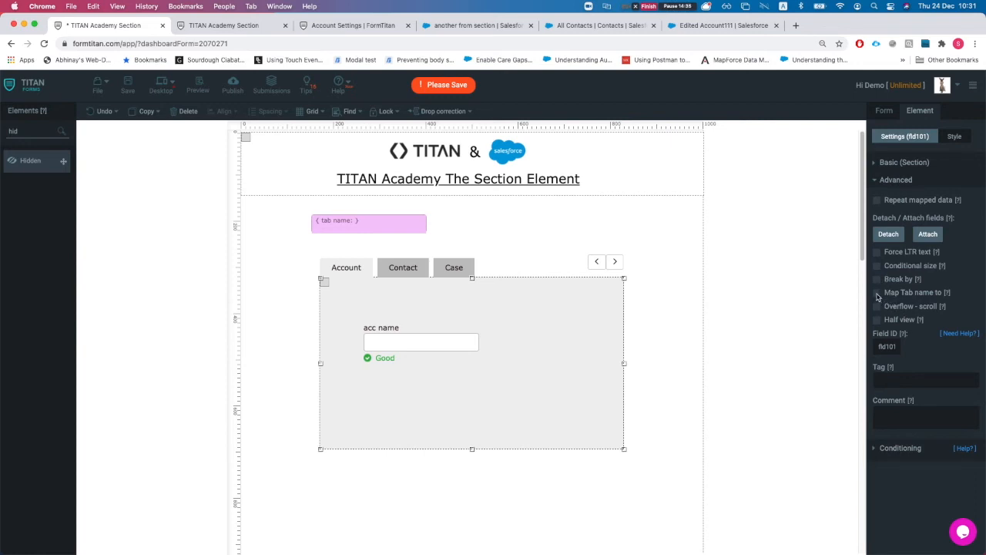
{"action": "left_click", "coordinate": [877, 294]}
{"action": "left_click", "coordinate": [916, 314]}
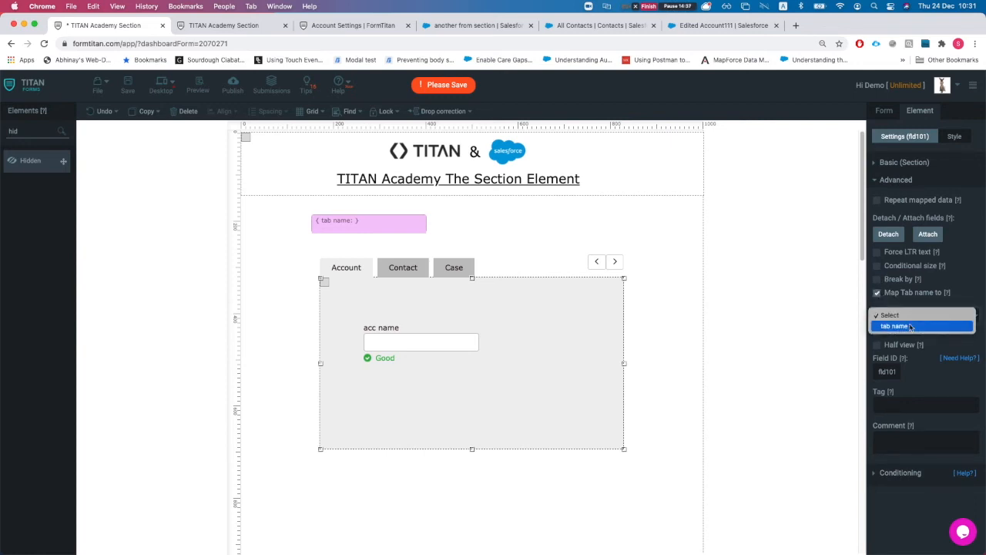
{"action": "left_click", "coordinate": [910, 326]}
Step: Widen the 'tab name' hidden field, nudge the Case tab's case number field, then show Salesforce settings
{"action": "left_click", "coordinate": [426, 223]}
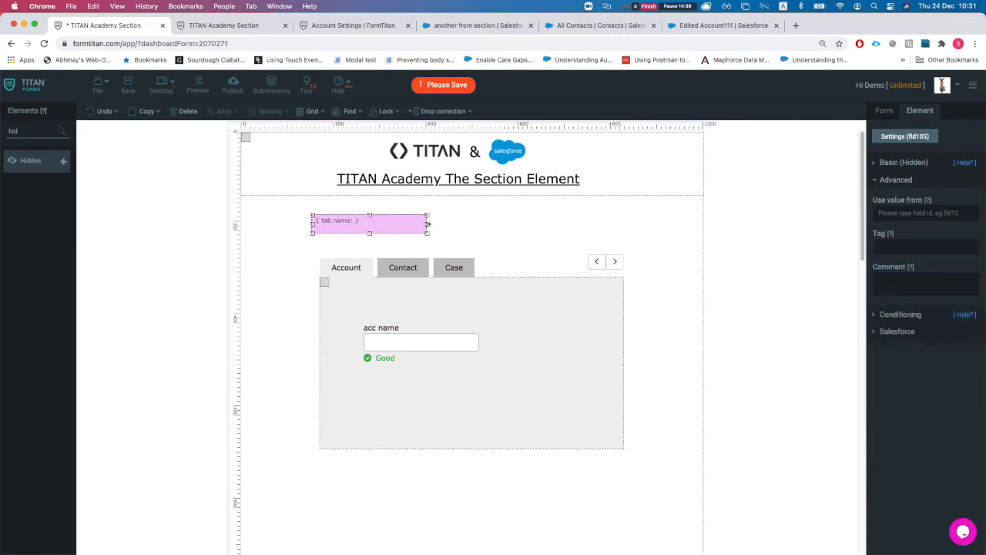
{"action": "left_click_drag", "start_coordinate": [428, 223], "coordinate": [461, 229]}
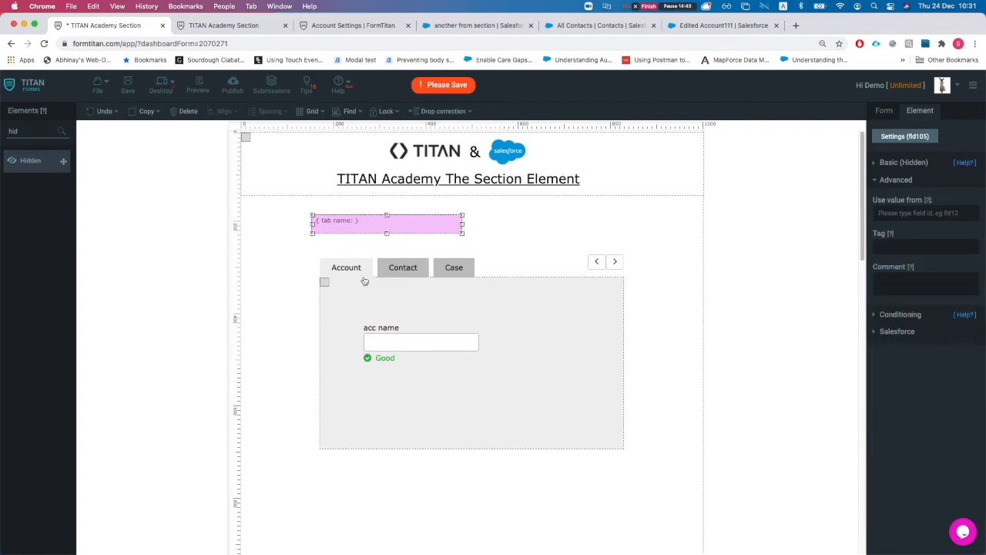
{"action": "left_click", "coordinate": [402, 267]}
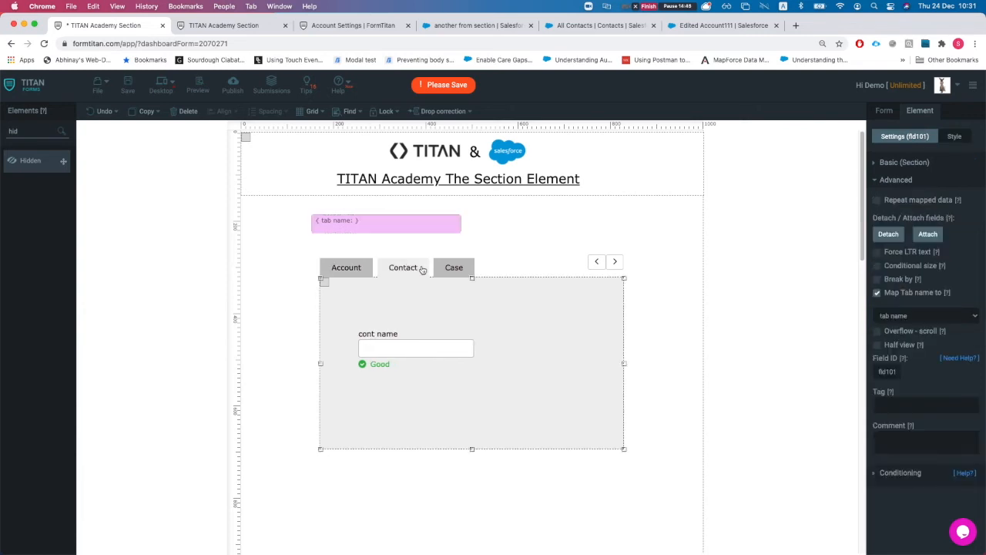
{"action": "left_click", "coordinate": [449, 268]}
{"action": "left_click_drag", "start_coordinate": [417, 362], "coordinate": [416, 359]}
{"action": "left_click", "coordinate": [400, 269]}
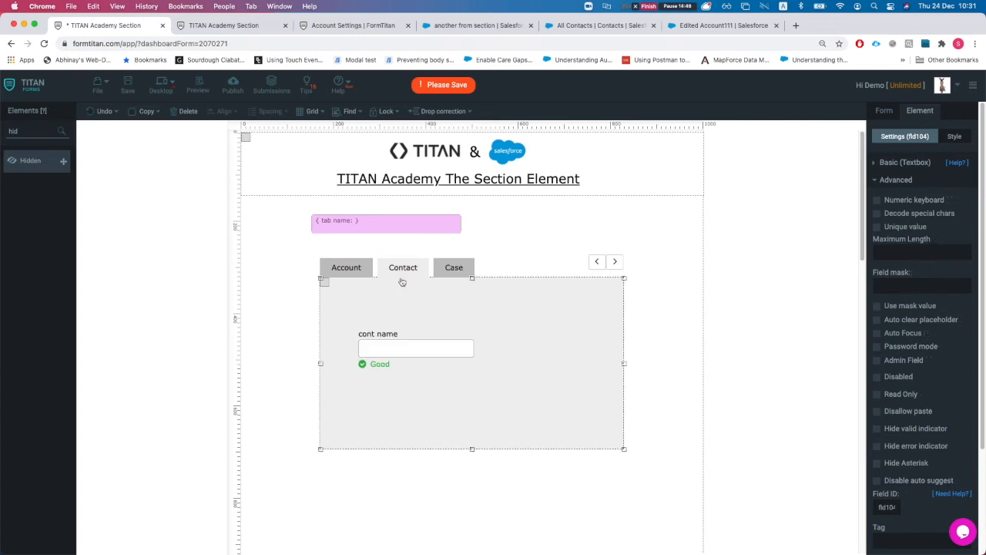
{"action": "left_click", "coordinate": [882, 111]}
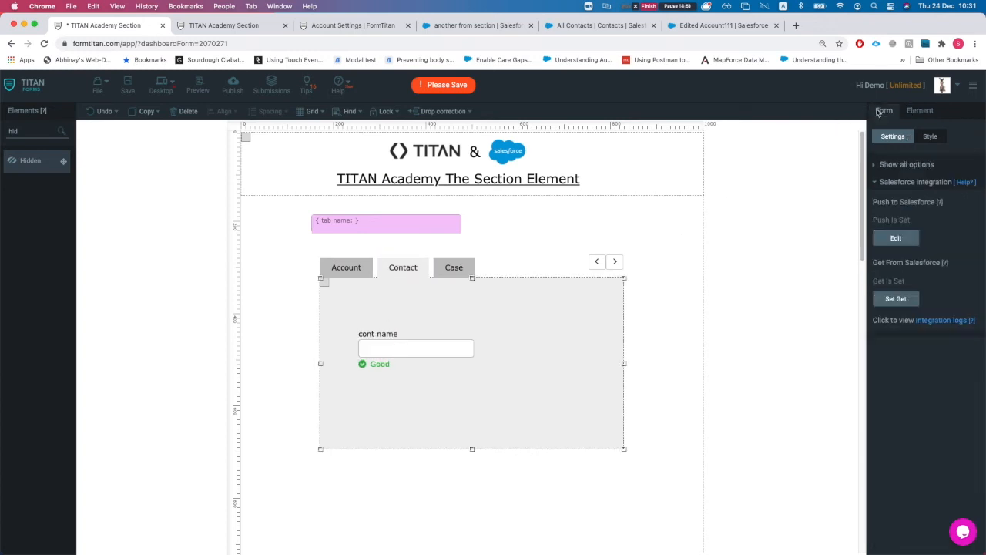
Step: Add a Salesforce Get action for Account, commented 'get account', executing on form load
{"action": "left_click", "coordinate": [896, 299]}
{"action": "left_click", "coordinate": [335, 200]}
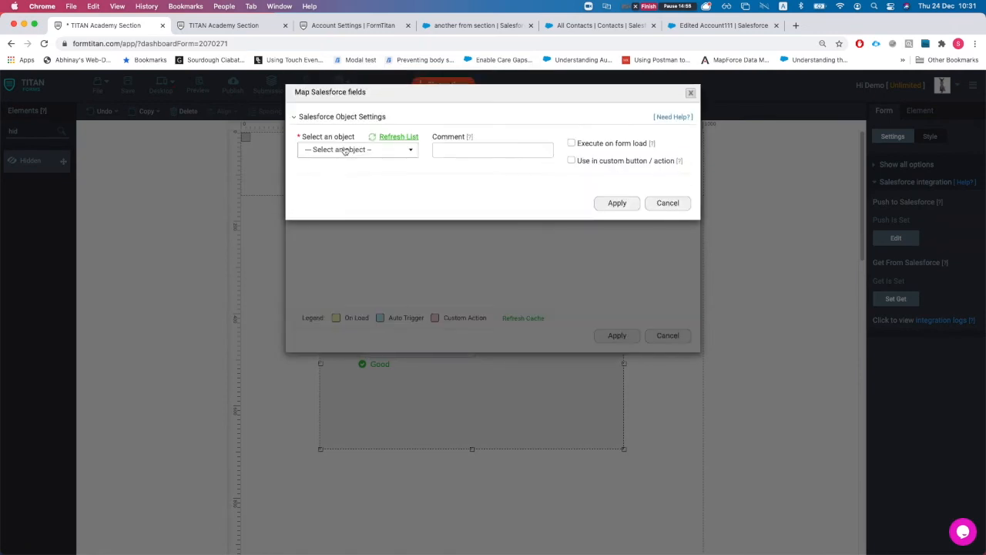
{"action": "left_click", "coordinate": [345, 150]}
{"action": "type", "text": "a"}
{"action": "left_click", "coordinate": [324, 191]}
{"action": "left_click", "coordinate": [474, 156]}
{"action": "type", "text": "get a"}
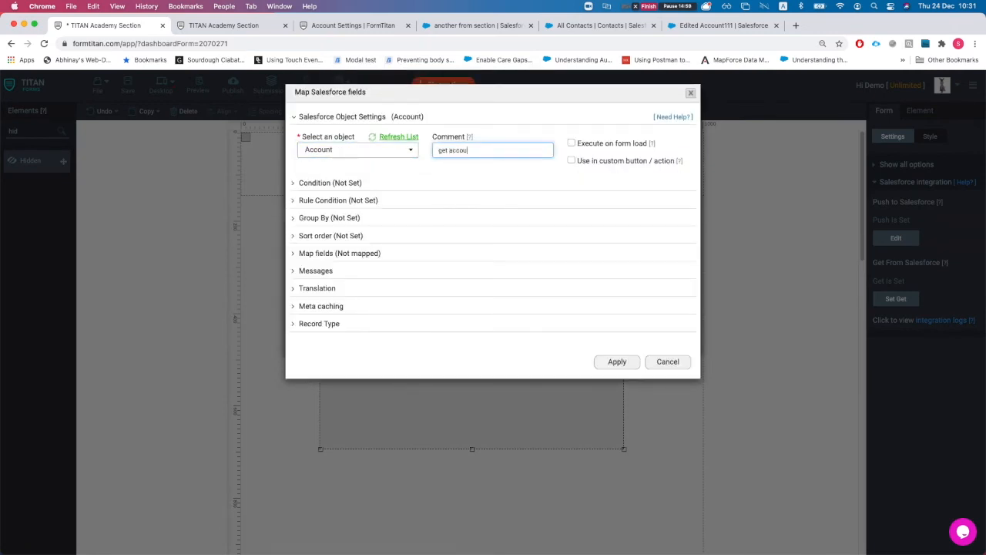
{"action": "left_click", "coordinate": [572, 144]}
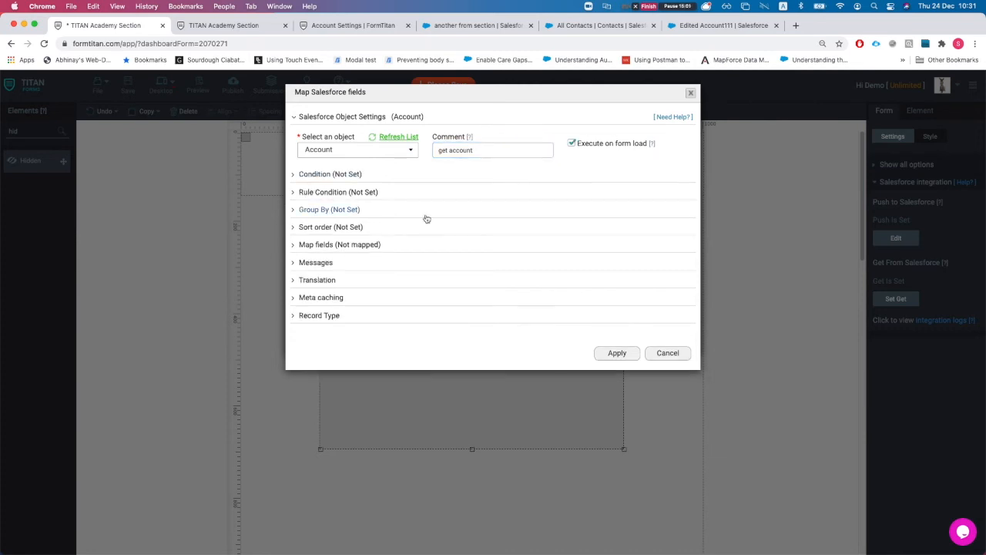
{"action": "left_click", "coordinate": [331, 187]}
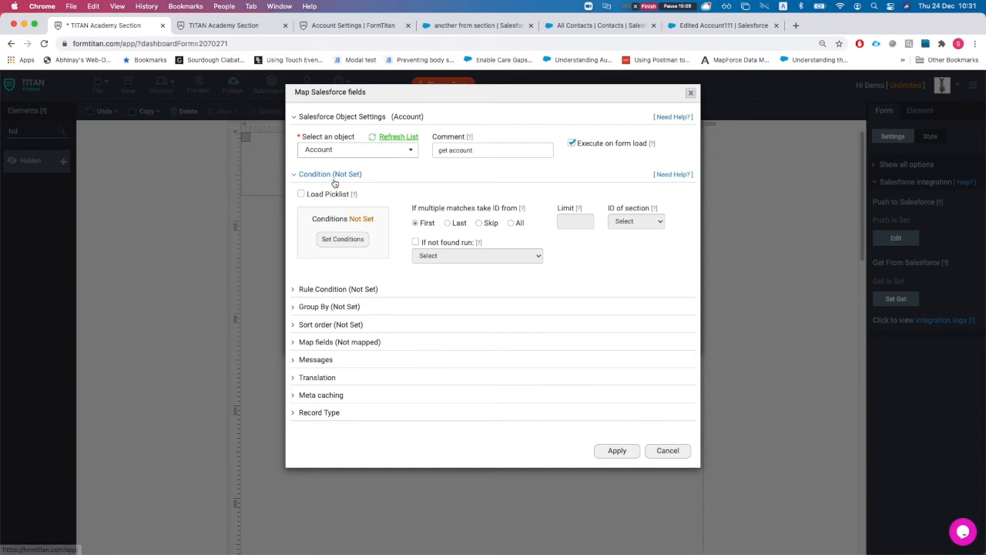
Step: Map the acc name form field to Account Name and apply the Account fetch
{"action": "left_click", "coordinate": [330, 342]}
{"action": "left_click", "coordinate": [338, 390]}
{"action": "left_click", "coordinate": [260, 125]}
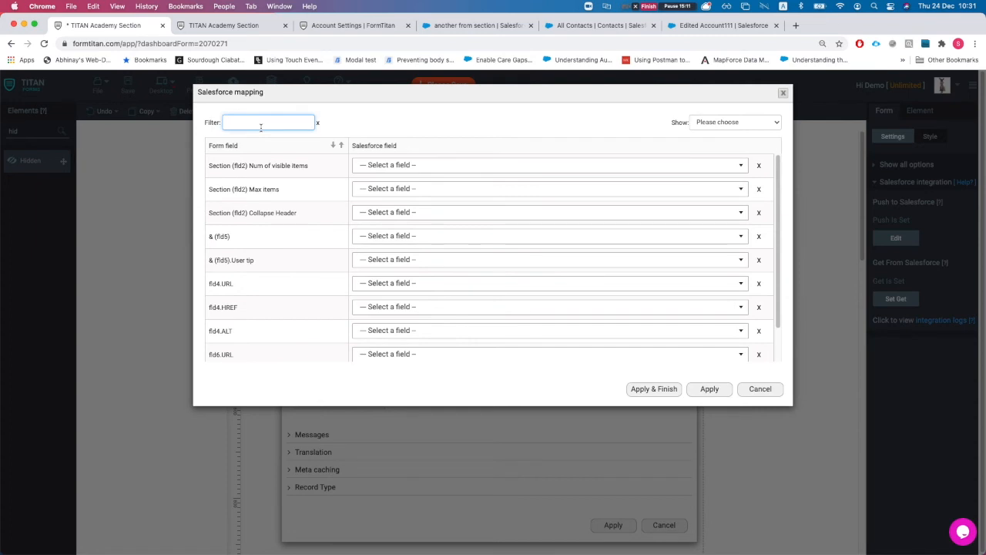
{"action": "type", "text": "acc"}
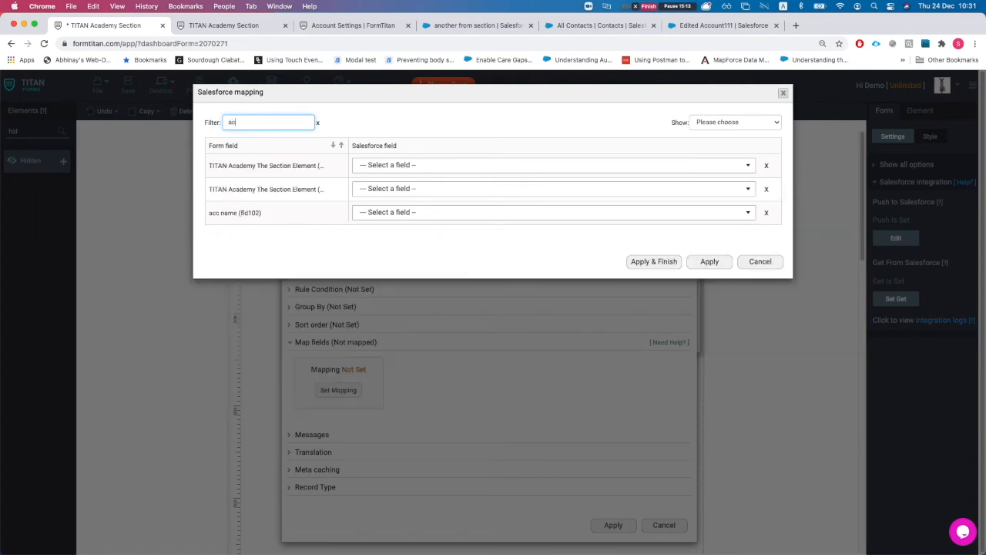
{"action": "left_click", "coordinate": [414, 165]}
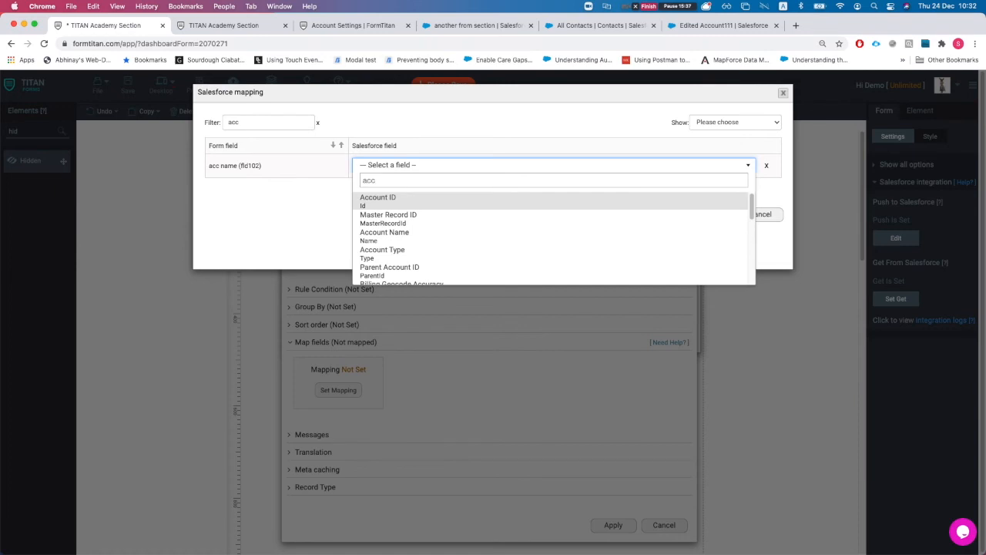
{"action": "key", "text": "BackSpace"}
{"action": "key", "text": "BackSpace"}
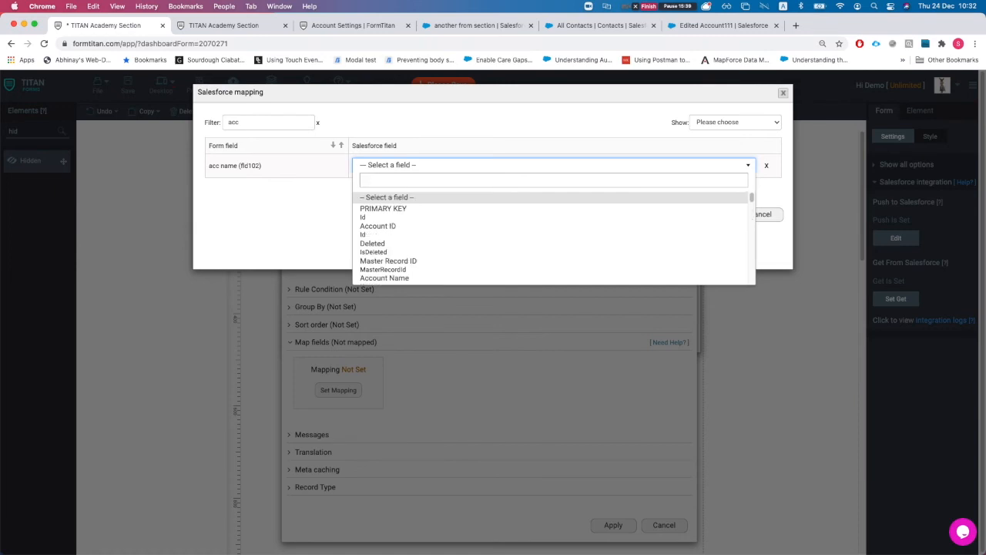
{"action": "type", "text": "name"}
{"action": "key", "text": "Return"}
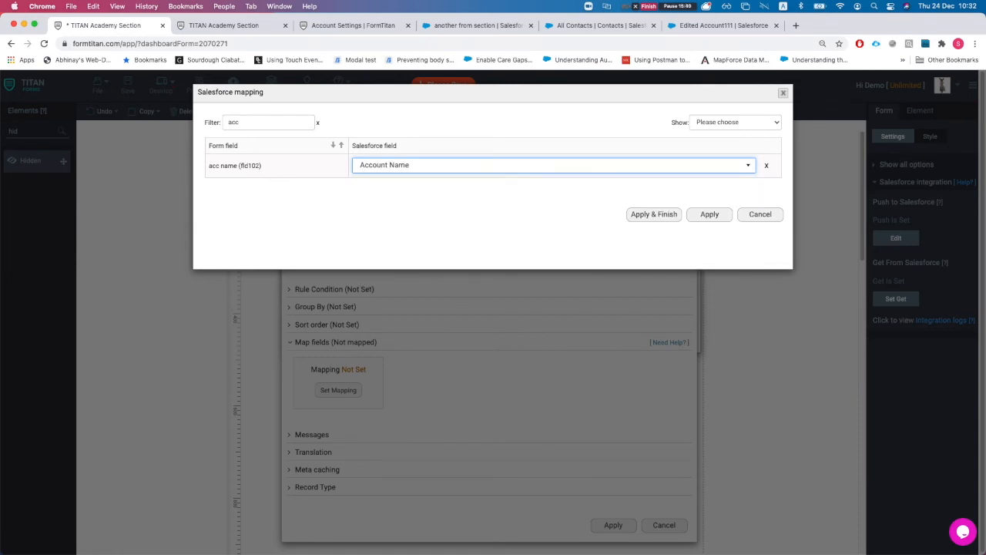
{"action": "left_click", "coordinate": [699, 217]}
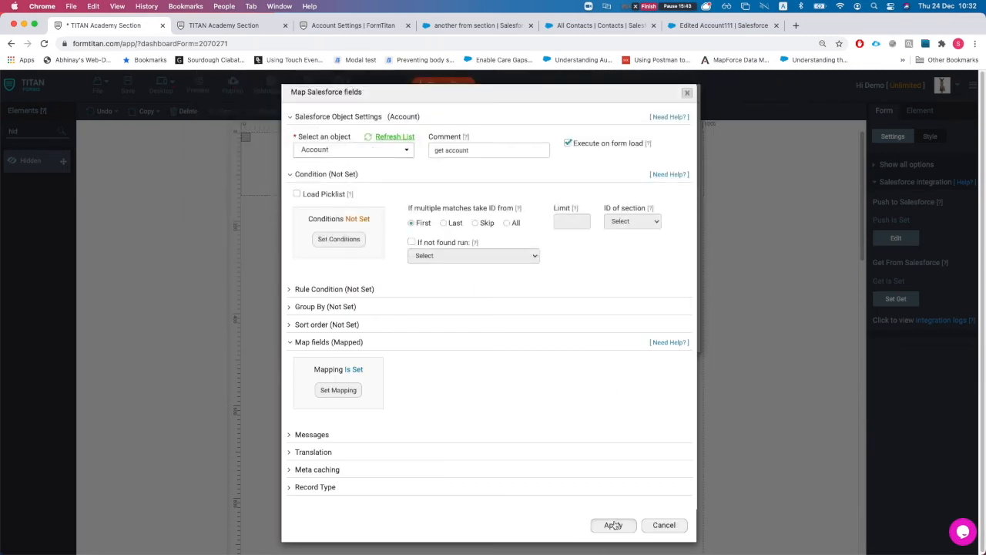
{"action": "left_click", "coordinate": [614, 525]}
Step: Add a second Get action targeting the Contact object and expand its condition settings
{"action": "left_click", "coordinate": [330, 296]}
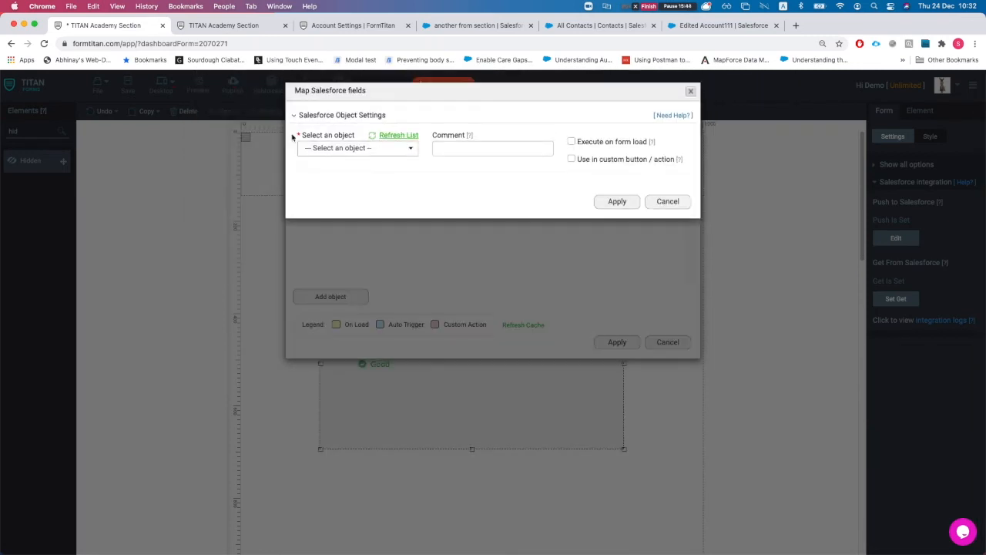
{"action": "left_click", "coordinate": [345, 151]}
{"action": "type", "text": "cas"}
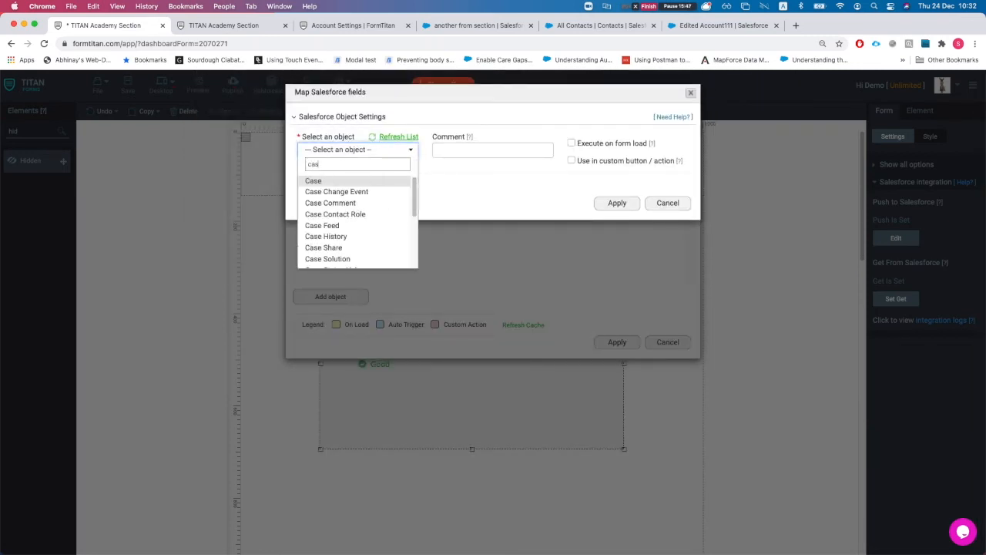
{"action": "key", "text": "BackSpace"}
{"action": "type", "text": "ont"}
{"action": "key", "text": "BackSpace"}
{"action": "key", "text": "BackSpace"}
{"action": "key", "text": "BackSpace"}
{"action": "key", "text": "BackSpace"}
{"action": "type", "text": "ontact"}
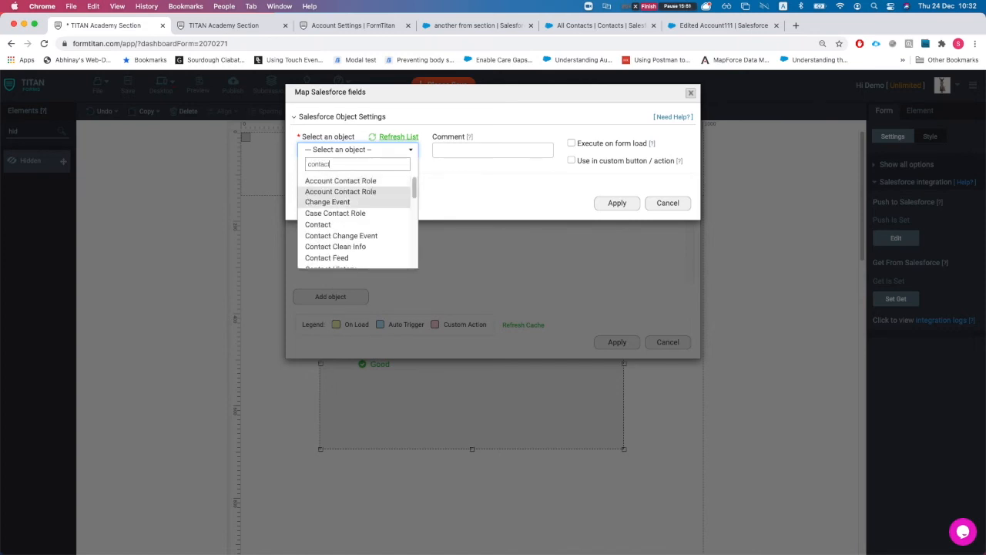
{"action": "left_click", "coordinate": [347, 224]}
{"action": "left_click", "coordinate": [377, 185]}
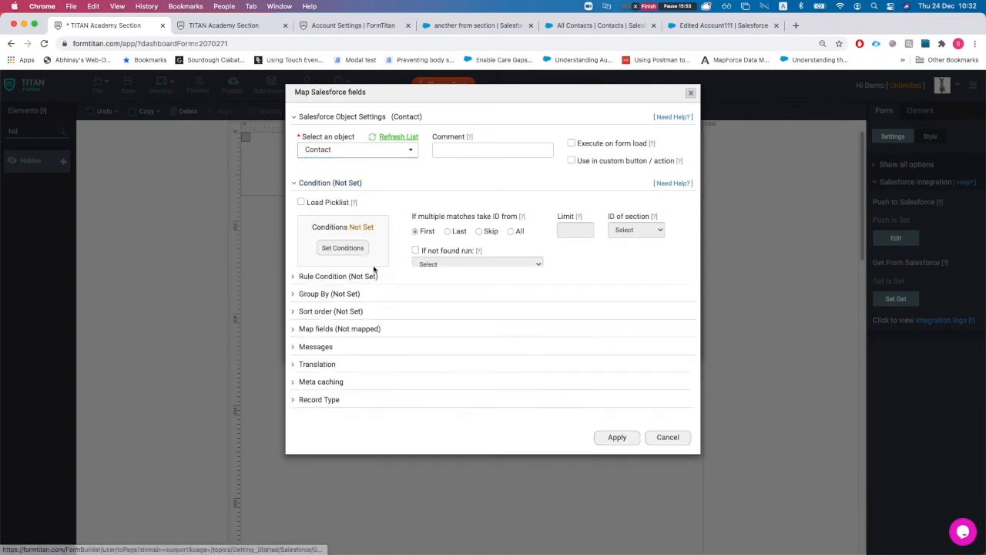
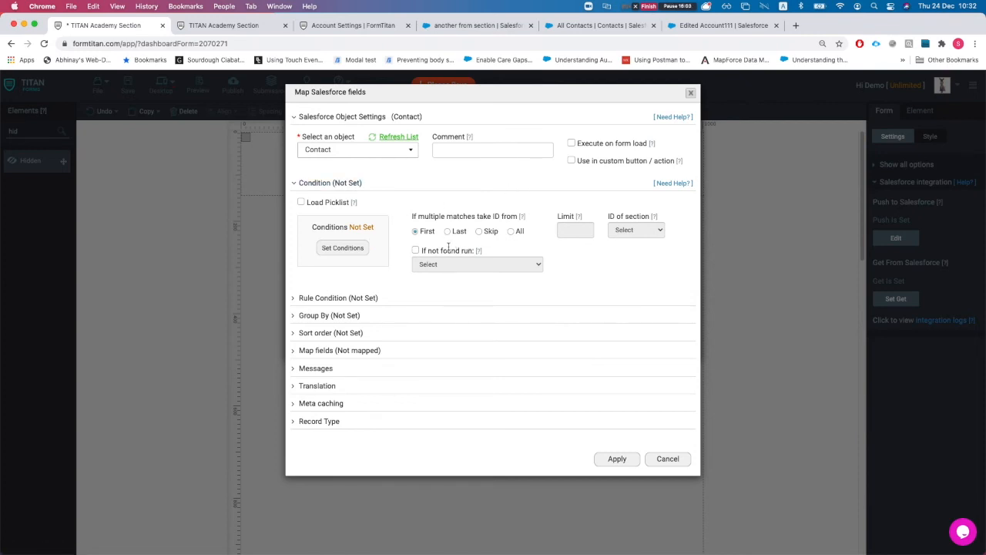
Step: Set the Contact Get to run from a custom action and map cont name to Full Name
{"action": "left_click", "coordinate": [571, 160]}
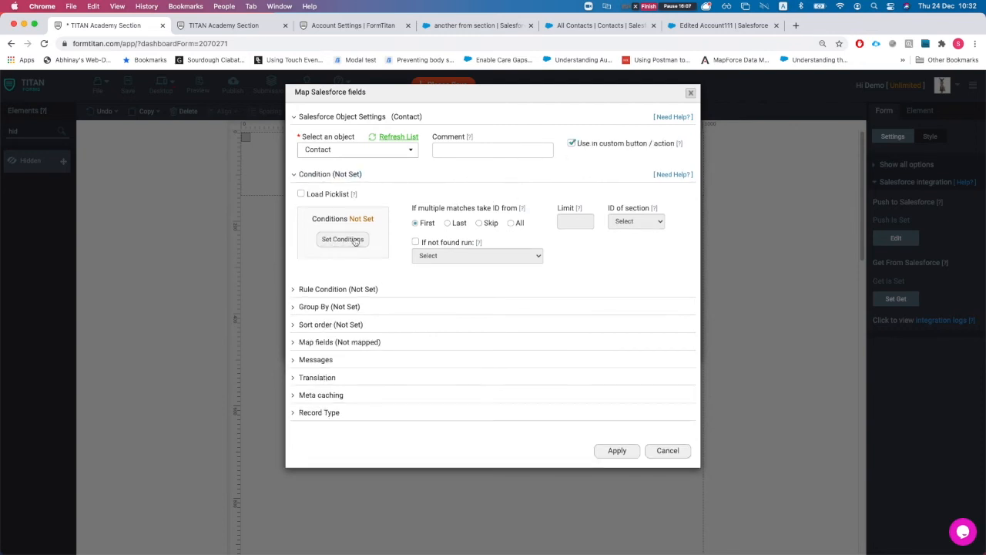
{"action": "left_click", "coordinate": [336, 343]}
{"action": "left_click", "coordinate": [348, 392]}
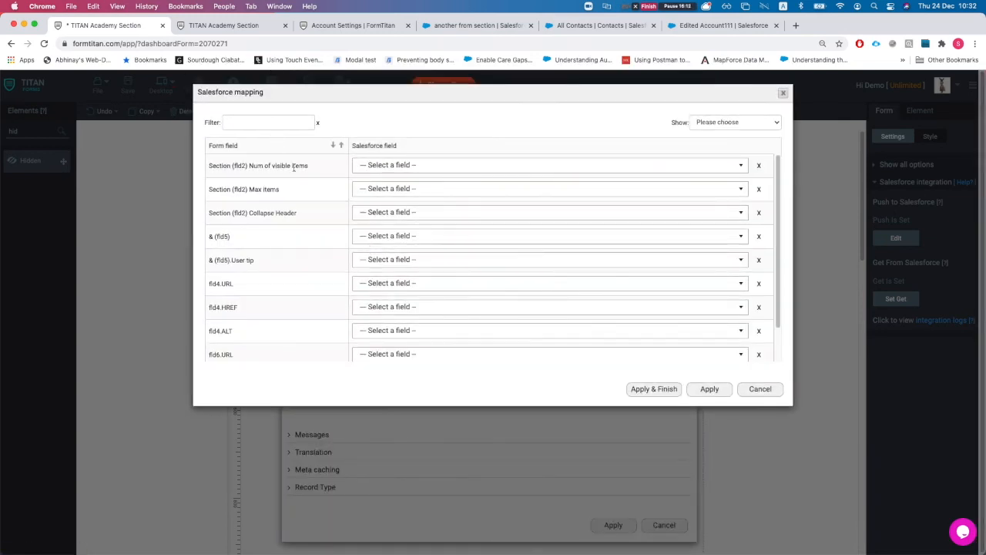
{"action": "left_click", "coordinate": [241, 124]}
{"action": "type", "text": "contac"}
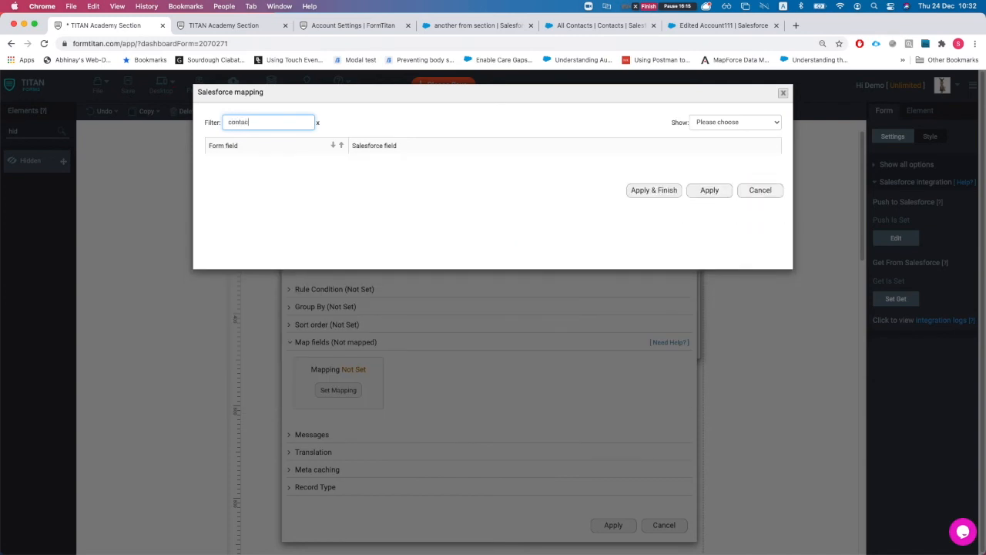
{"action": "left_click", "coordinate": [442, 165]}
{"action": "type", "text": "full"}
{"action": "key", "text": "Return"}
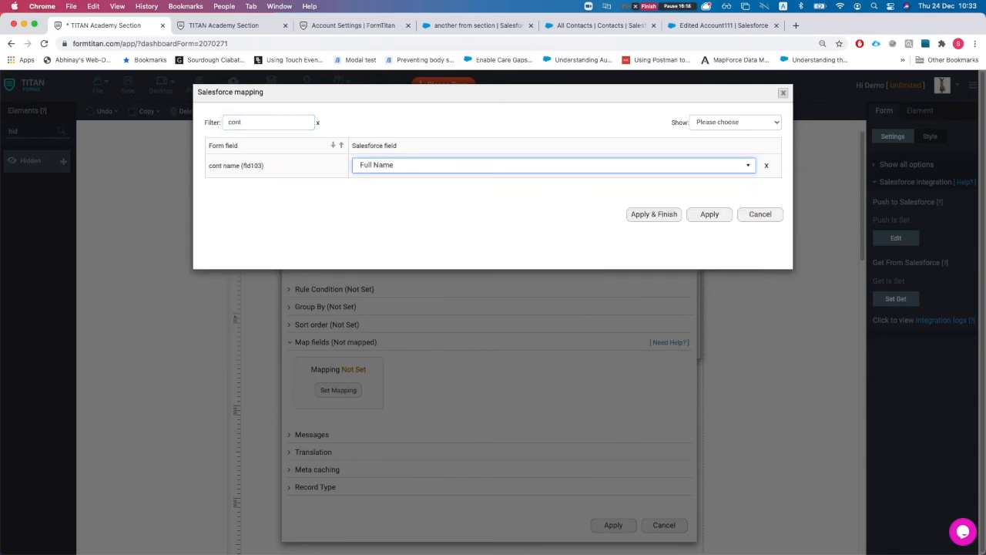
{"action": "left_click", "coordinate": [701, 214]}
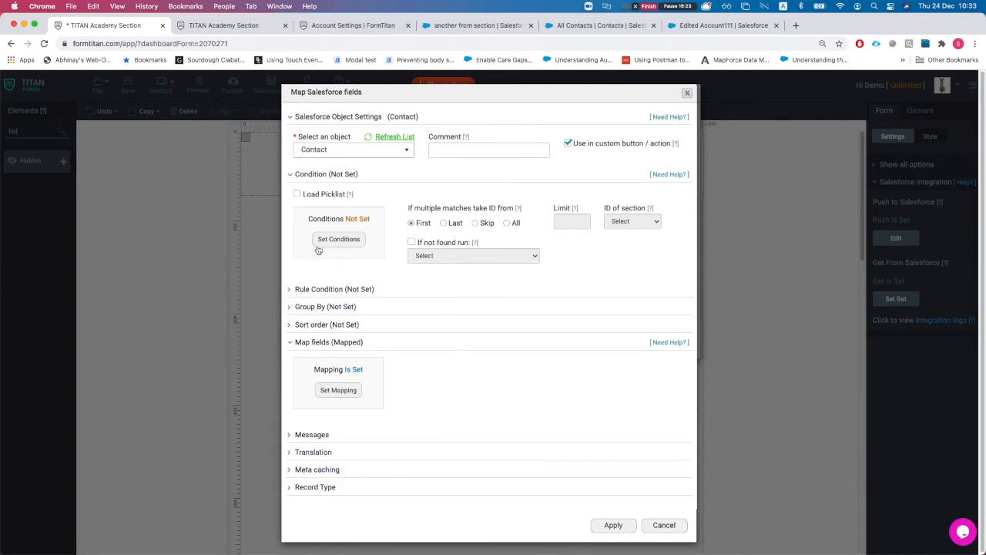
{"action": "left_click", "coordinate": [613, 526]}
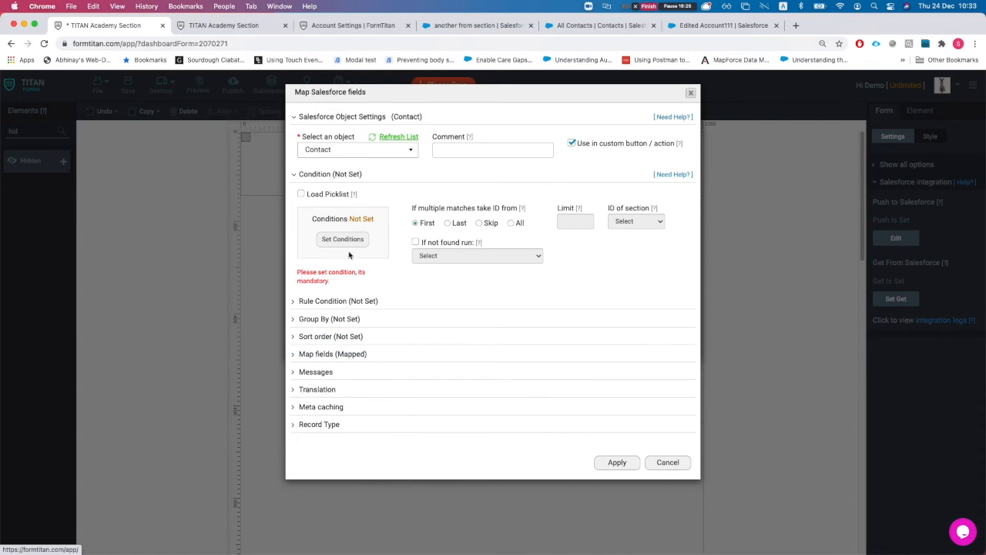
Step: Add an Account ID 'Is not empty' condition to the Contact Get and save it as object #2
{"action": "left_click", "coordinate": [339, 240]}
{"action": "left_click", "coordinate": [294, 121]}
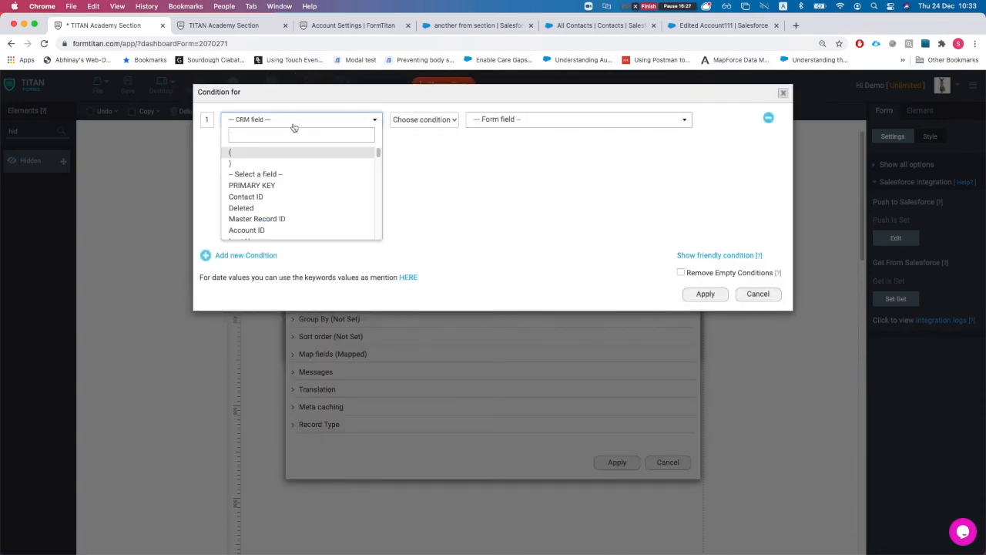
{"action": "key", "text": "Down"}
{"action": "key", "text": "Down"}
{"action": "key", "text": "Down"}
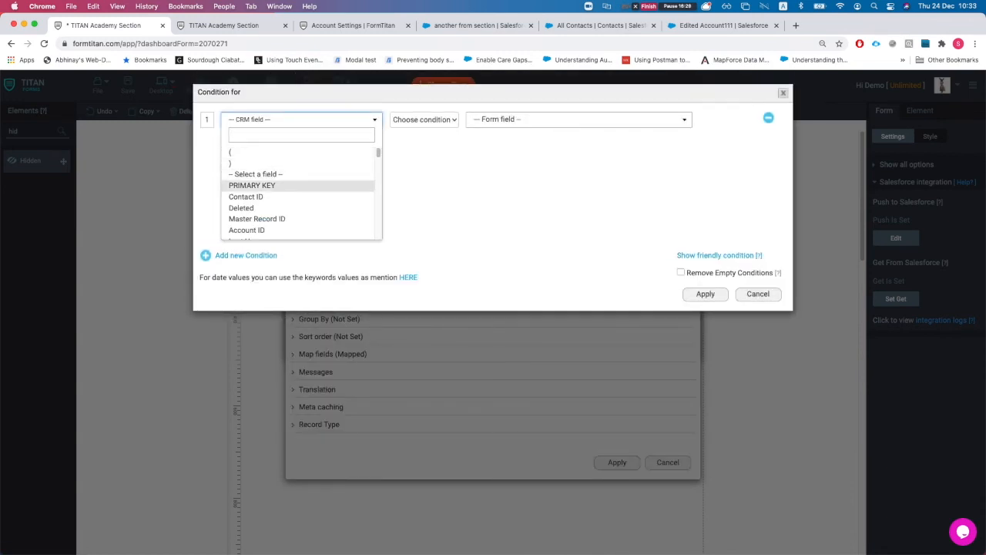
{"action": "type", "text": "accou"}
{"action": "key", "text": "Return"}
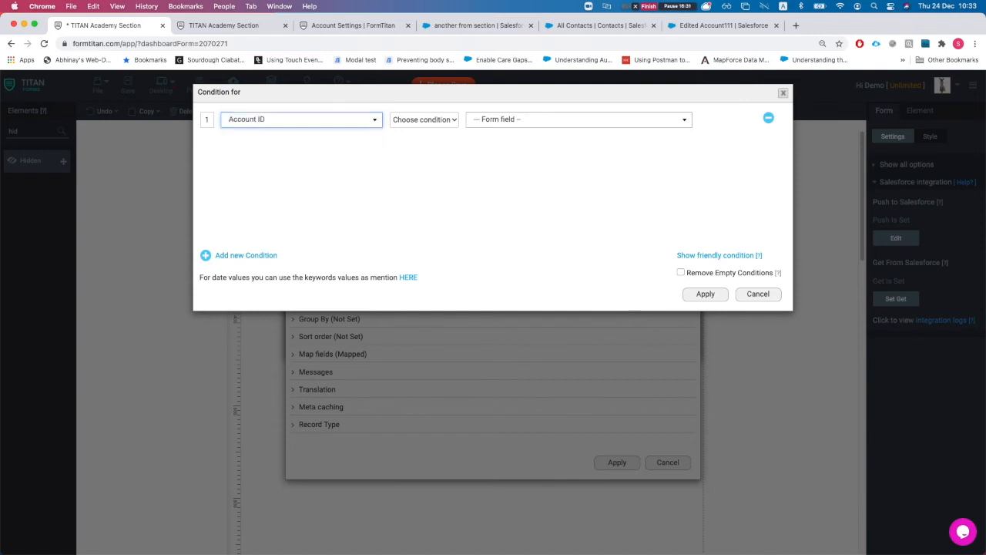
{"action": "left_click", "coordinate": [424, 120]}
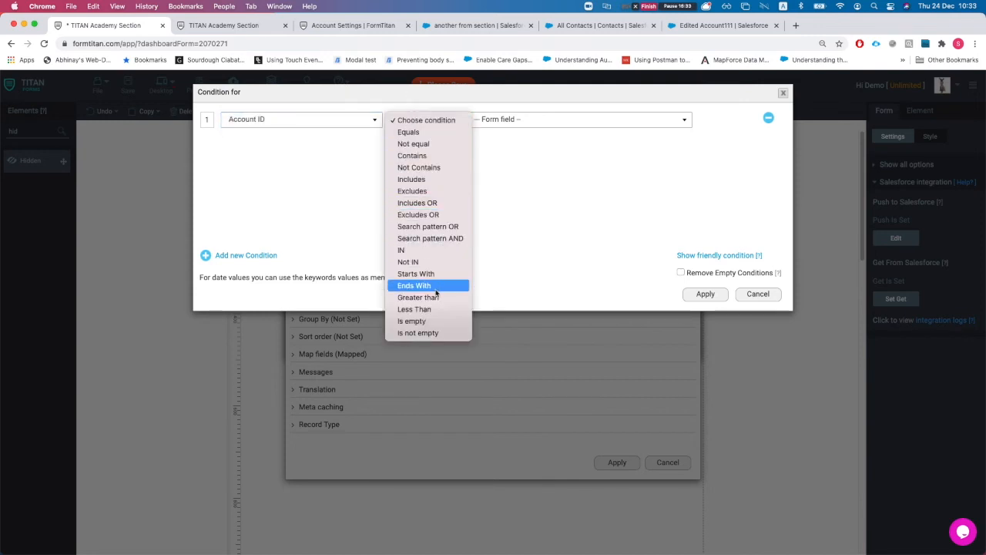
{"action": "left_click", "coordinate": [427, 332]}
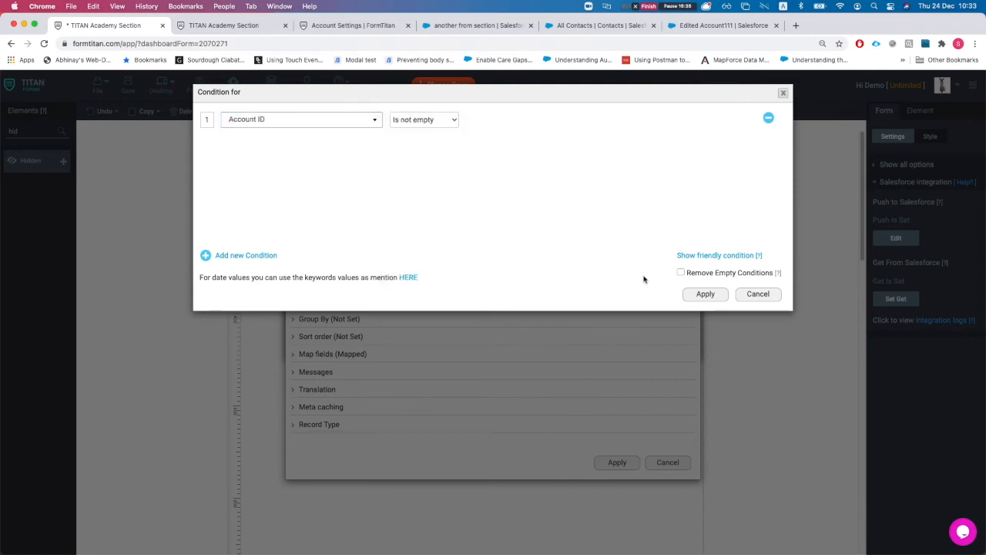
{"action": "left_click", "coordinate": [704, 296]}
{"action": "left_click", "coordinate": [616, 452]}
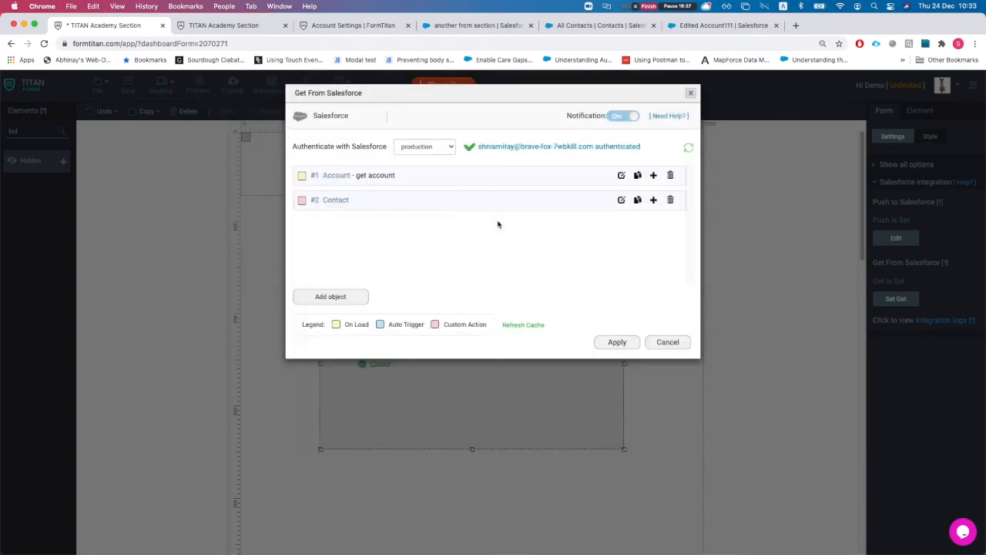
Step: Add a Case Get object commented 'get case' that runs from a custom action
{"action": "left_click", "coordinate": [362, 297]}
{"action": "double_click", "coordinate": [333, 151]}
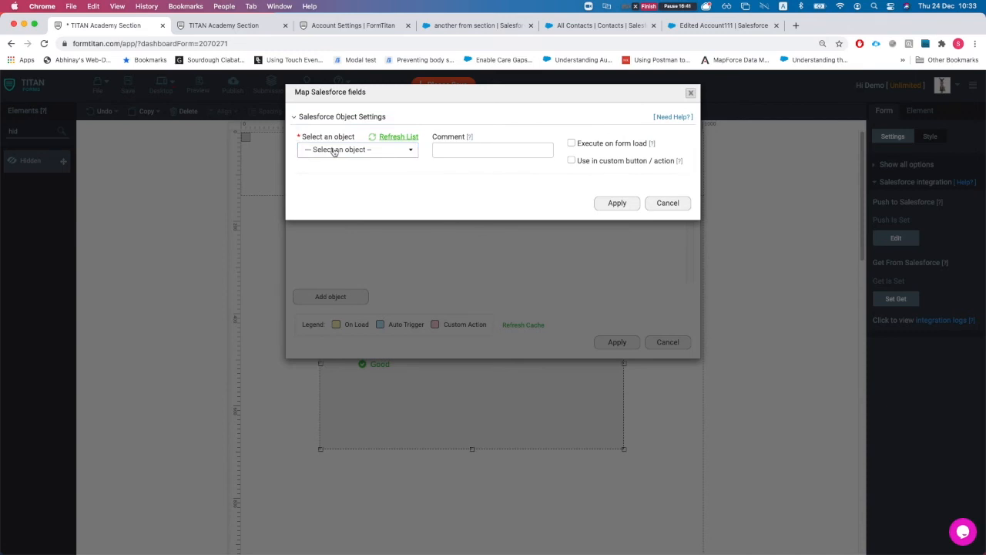
{"action": "left_click", "coordinate": [333, 151]}
{"action": "type", "text": "case"}
{"action": "key", "text": "Return"}
{"action": "left_click", "coordinate": [455, 154]}
{"action": "type", "text": "get"}
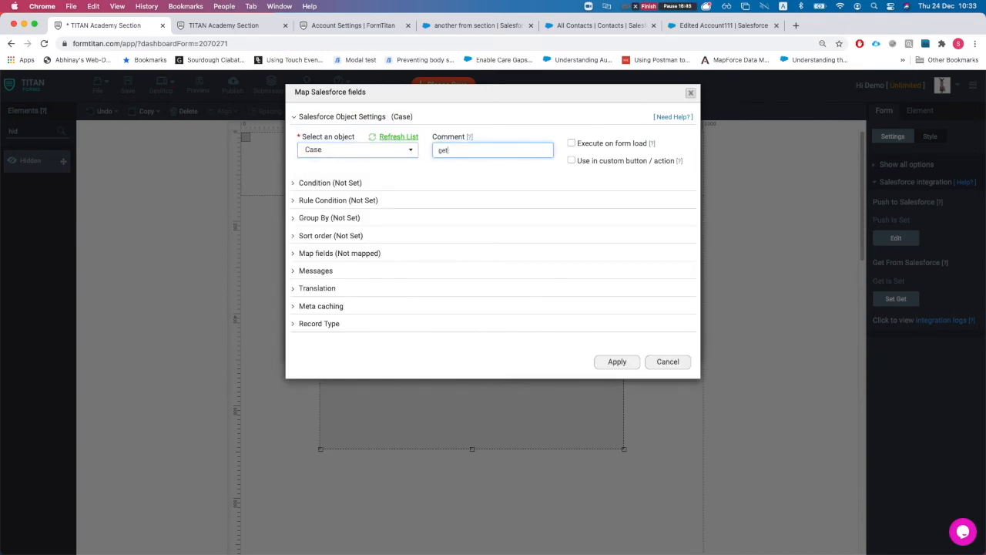
{"action": "type", "text": " case"}
{"action": "left_click", "coordinate": [571, 161]}
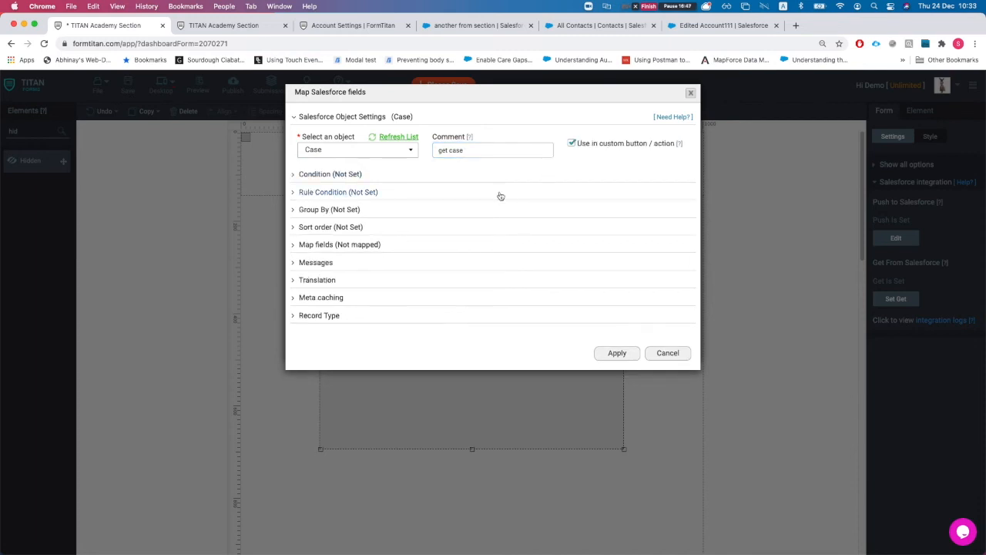
Step: Give the Case action an Account ID 'Is not empty' condition
{"action": "left_click", "coordinate": [324, 174]}
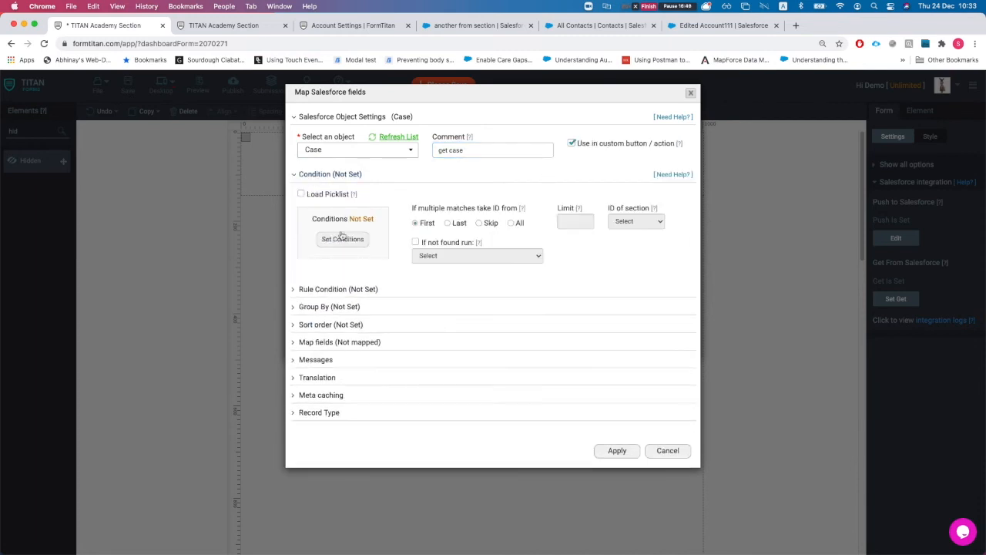
{"action": "left_click", "coordinate": [344, 240]}
{"action": "left_click", "coordinate": [266, 124]}
{"action": "type", "text": "acc"}
{"action": "left_click", "coordinate": [257, 149]}
{"action": "left_click", "coordinate": [423, 119]}
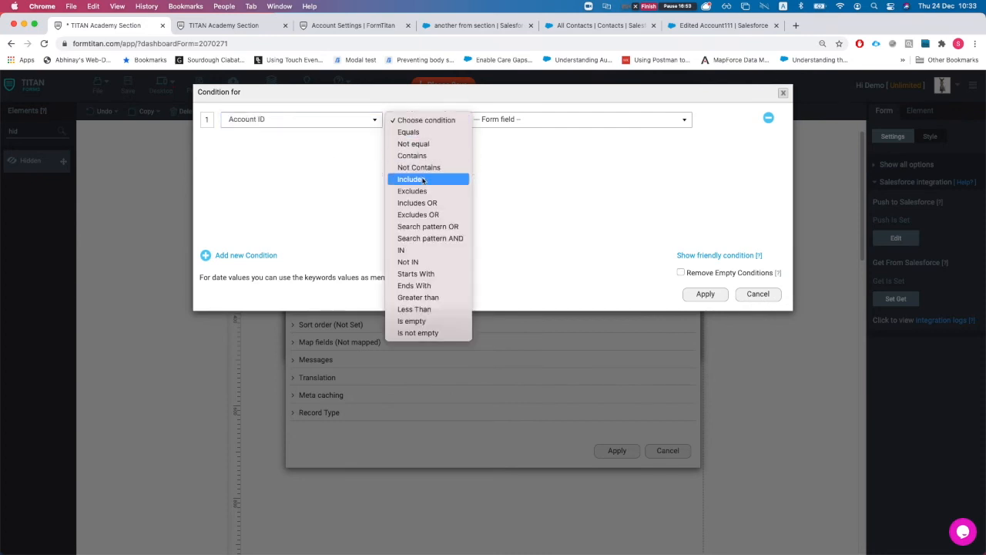
{"action": "key", "text": "i"}
{"action": "key", "text": "s"}
{"action": "key", "text": "Down"}
{"action": "key", "text": "Return"}
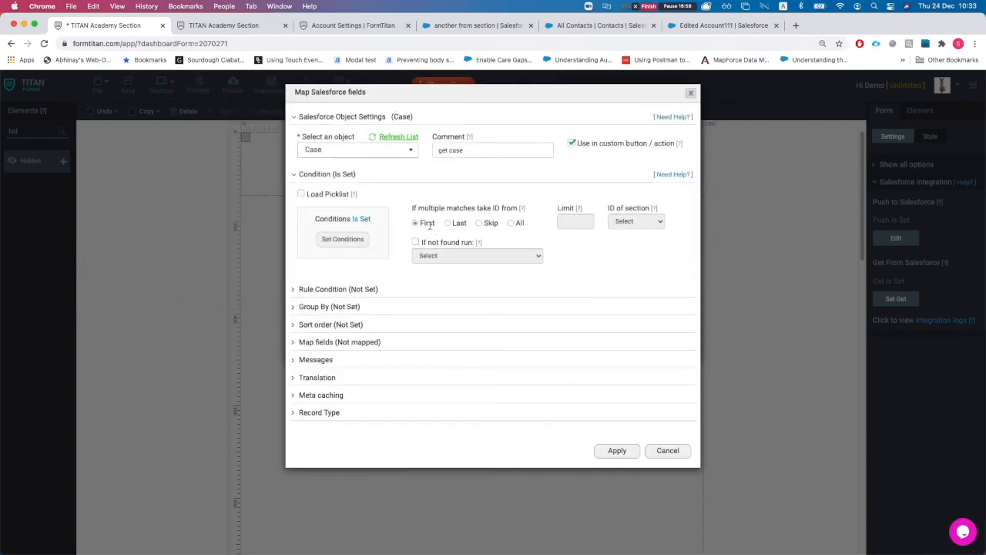
{"action": "left_click", "coordinate": [337, 345]}
Step: Map the case number field to Case Number and finish the Case action
{"action": "left_click", "coordinate": [338, 390]}
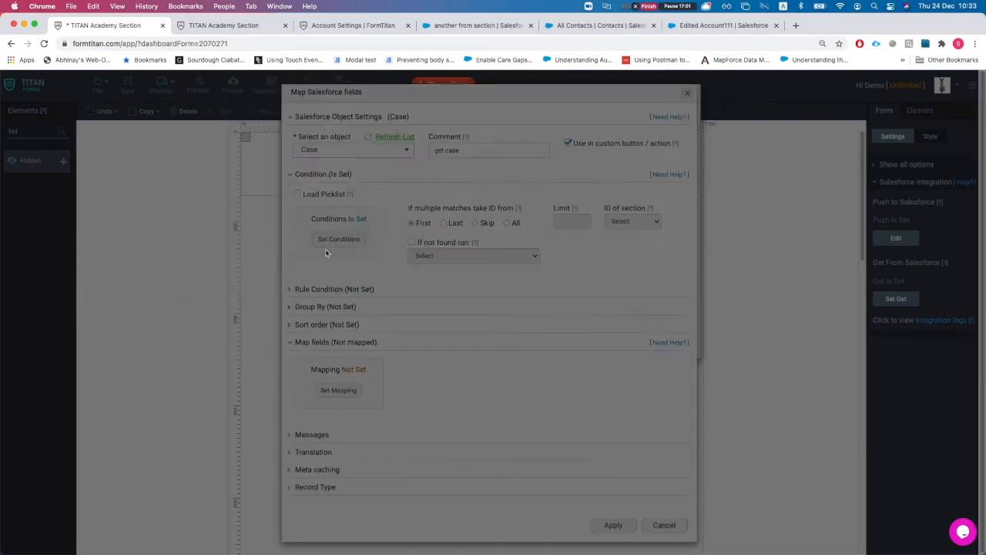
{"action": "left_click", "coordinate": [265, 121]}
{"action": "type", "text": "case"}
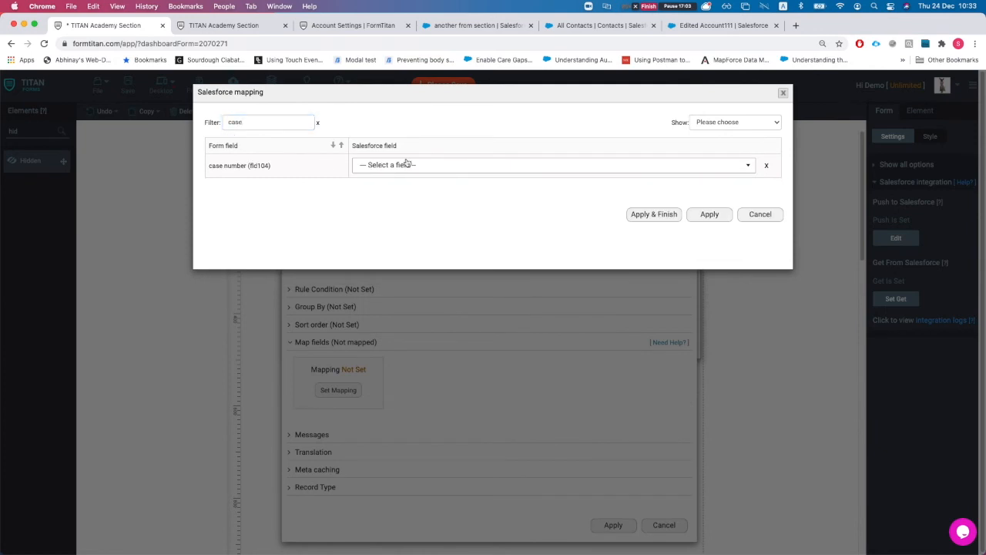
{"action": "left_click", "coordinate": [404, 165]}
{"action": "type", "text": "case"}
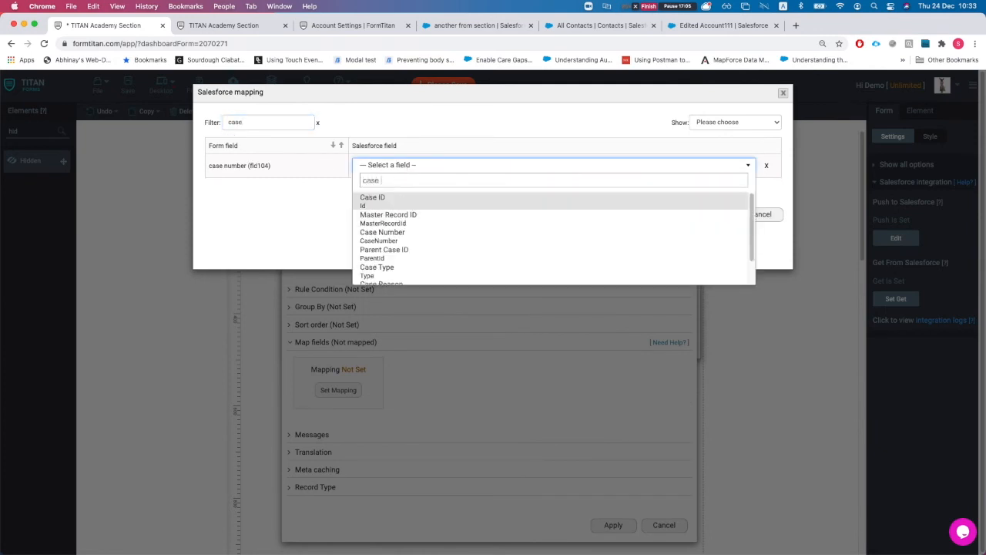
{"action": "type", "text": " nu"}
{"action": "key", "text": "Return"}
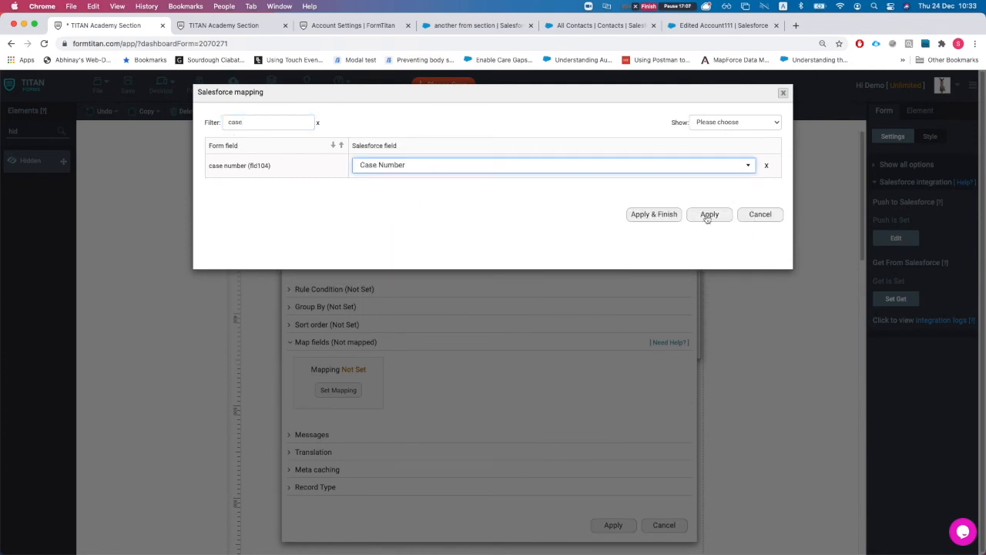
{"action": "left_click", "coordinate": [638, 219]}
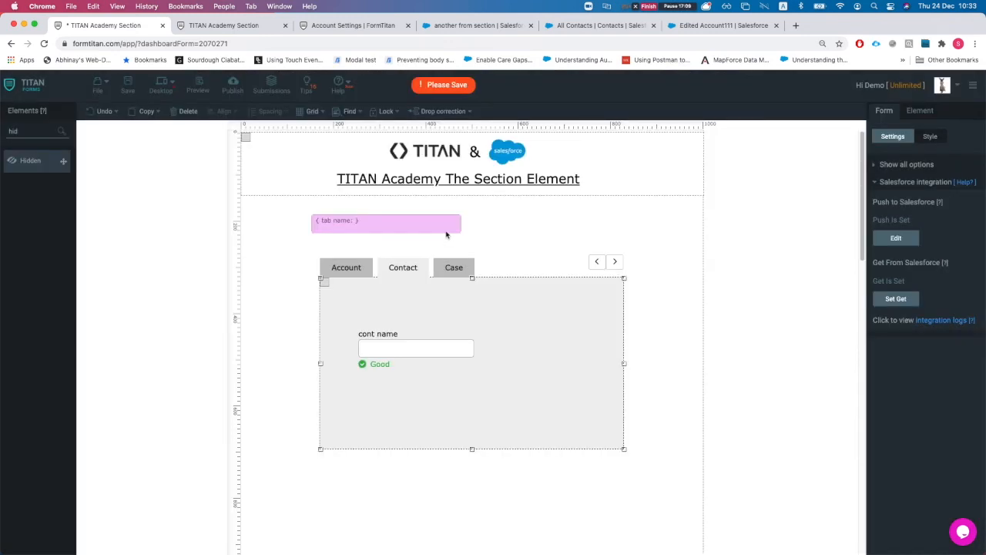
Step: Select the hidden tab name field and bring up its condition rules
{"action": "left_click", "coordinate": [360, 232]}
{"action": "left_click_drag", "start_coordinate": [362, 232], "coordinate": [371, 232]}
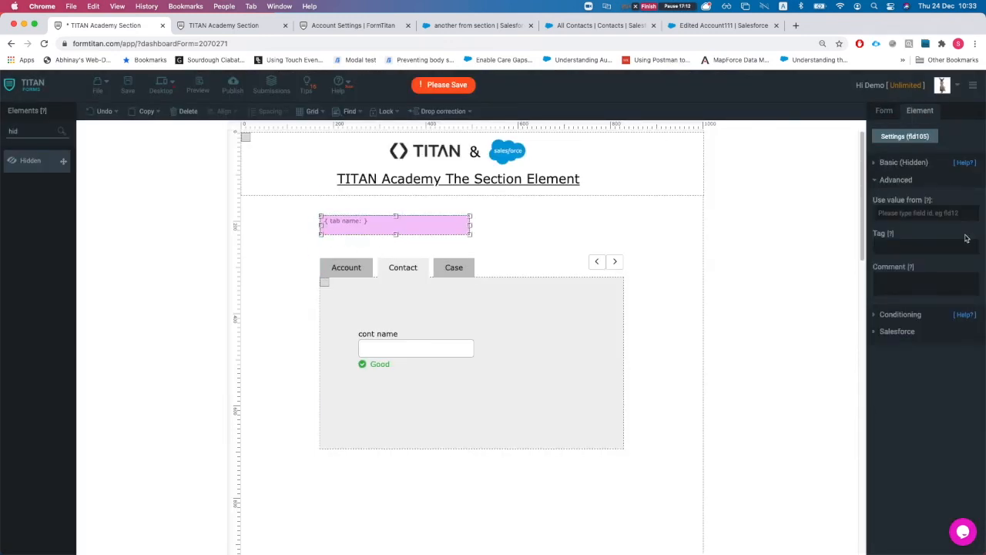
{"action": "left_click", "coordinate": [899, 165]}
{"action": "left_click", "coordinate": [903, 337]}
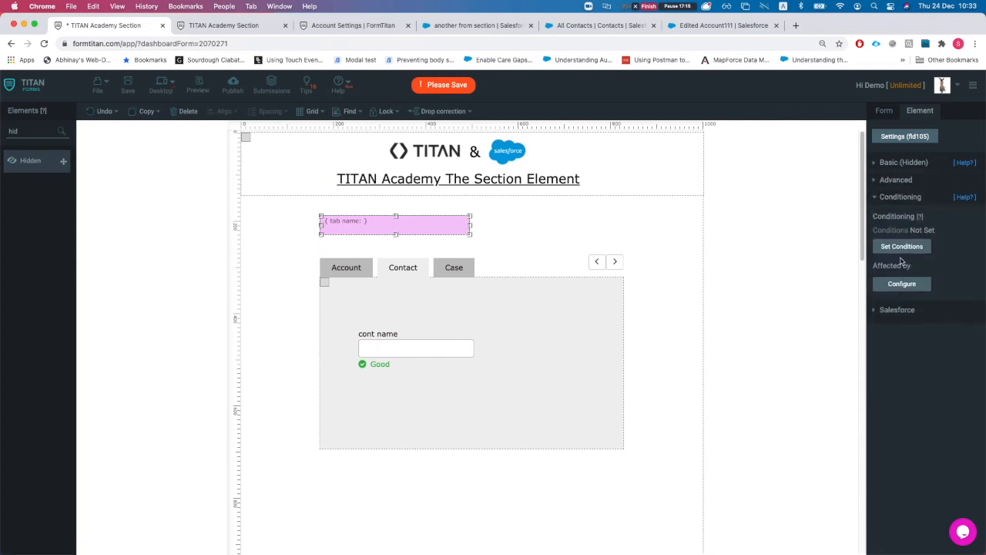
{"action": "left_click", "coordinate": [901, 248]}
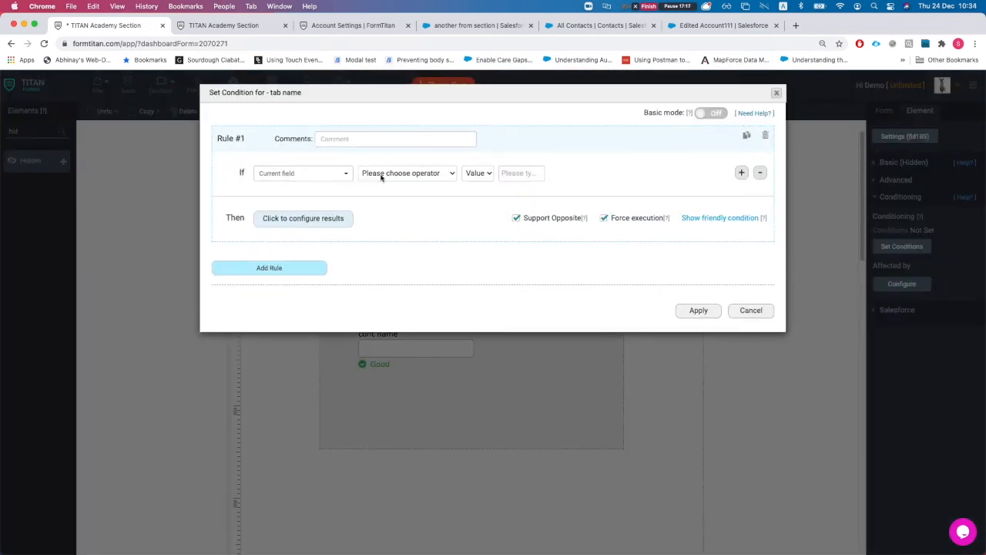
Step: Make the first rule match when tab name equals Contact, with the opposite result off
{"action": "left_click", "coordinate": [384, 177]}
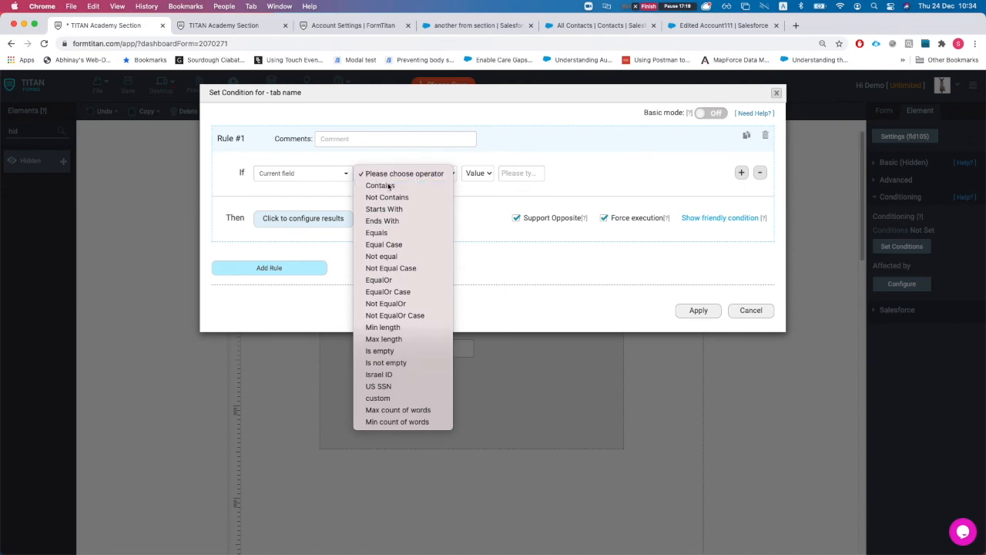
{"action": "left_click", "coordinate": [375, 185]}
{"action": "left_click", "coordinate": [522, 173]}
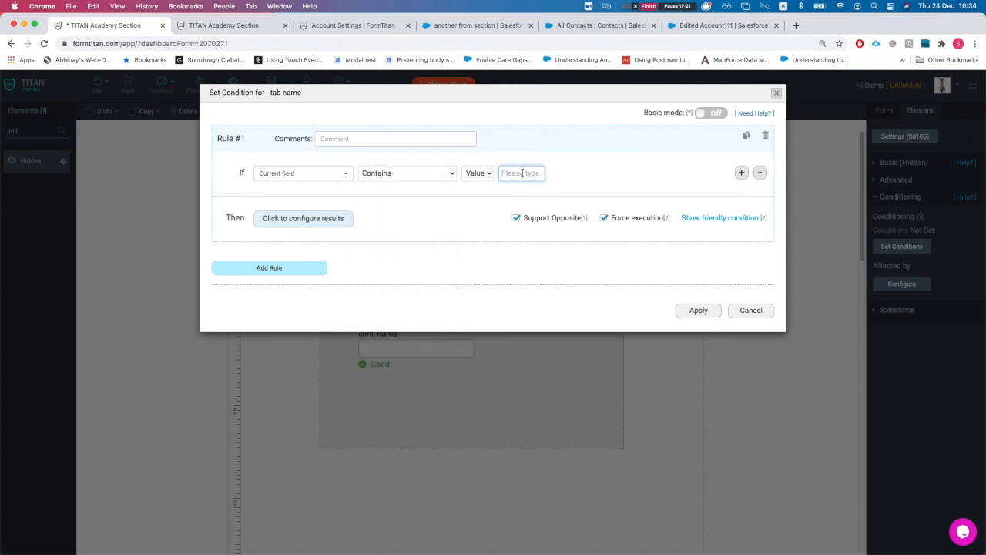
{"action": "left_click", "coordinate": [407, 173]}
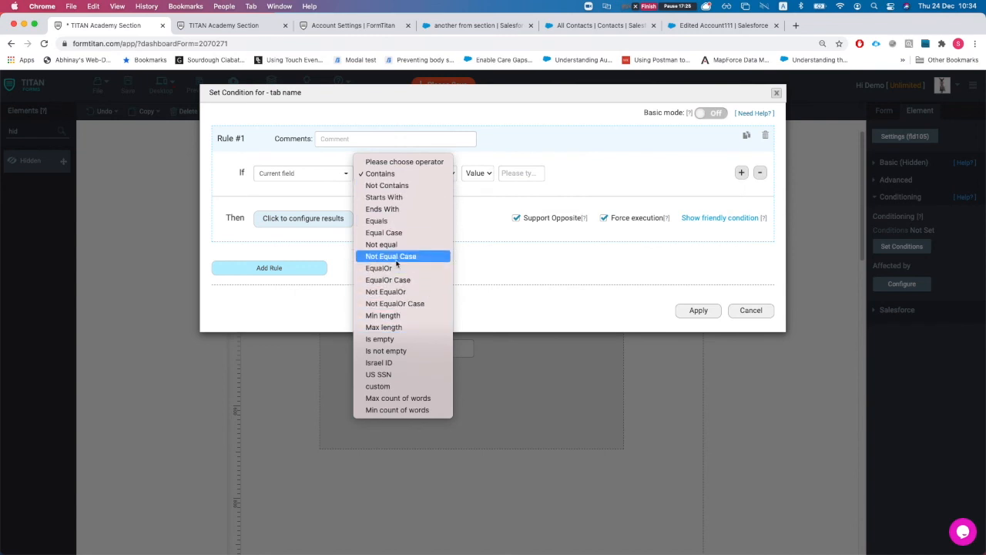
{"action": "left_click", "coordinate": [401, 221]}
{"action": "left_click", "coordinate": [524, 179]}
{"action": "type", "text": "E"}
{"action": "key", "text": "BackSpace"}
{"action": "type", "text": "Cont"}
{"action": "left_click", "coordinate": [515, 217]}
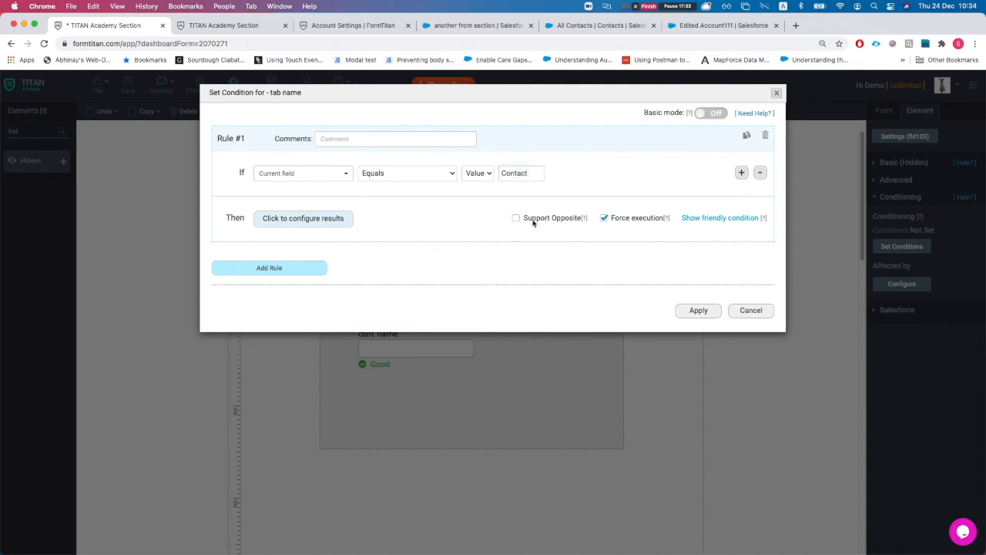
Step: Have the Contact rule run the Contact (get) Salesforce action, then add a second rule
{"action": "left_click", "coordinate": [331, 218]}
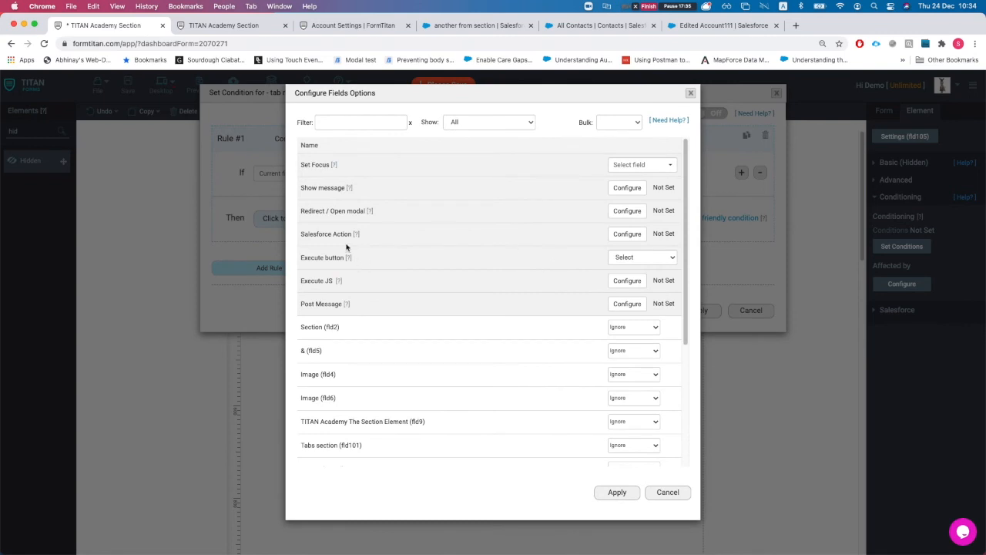
{"action": "left_click", "coordinate": [627, 233]}
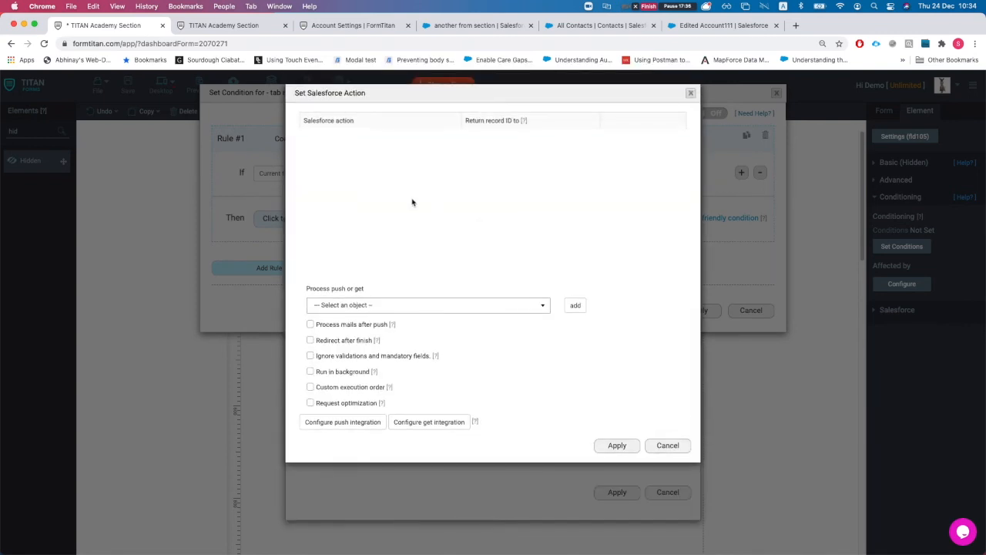
{"action": "left_click", "coordinate": [418, 311]}
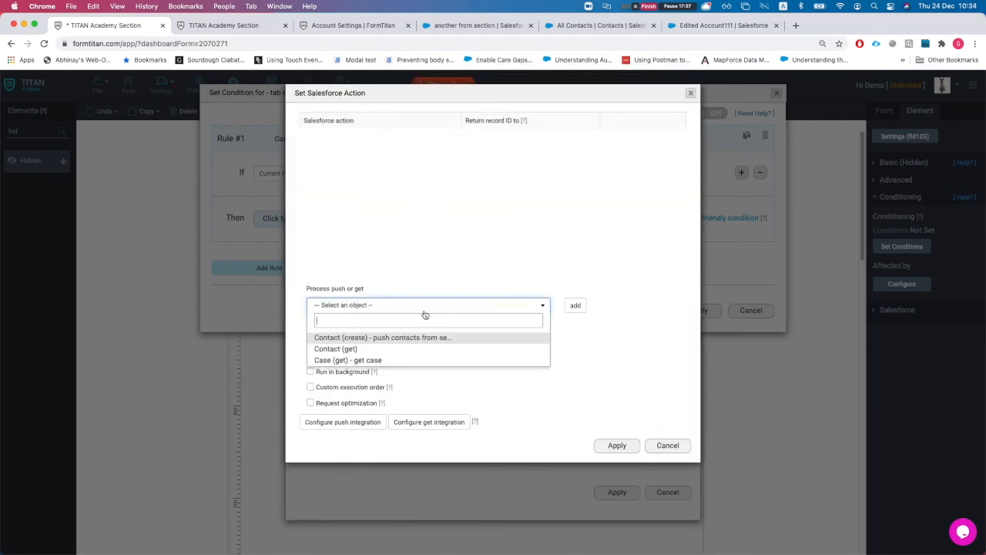
{"action": "left_click", "coordinate": [362, 349]}
{"action": "left_click", "coordinate": [574, 306]}
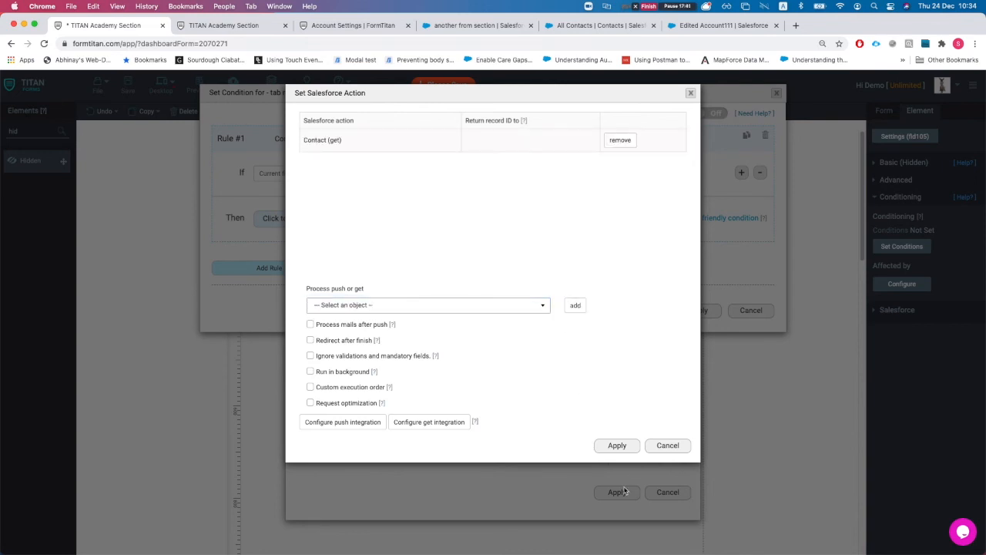
{"action": "left_click", "coordinate": [617, 445]}
{"action": "left_click", "coordinate": [617, 492]}
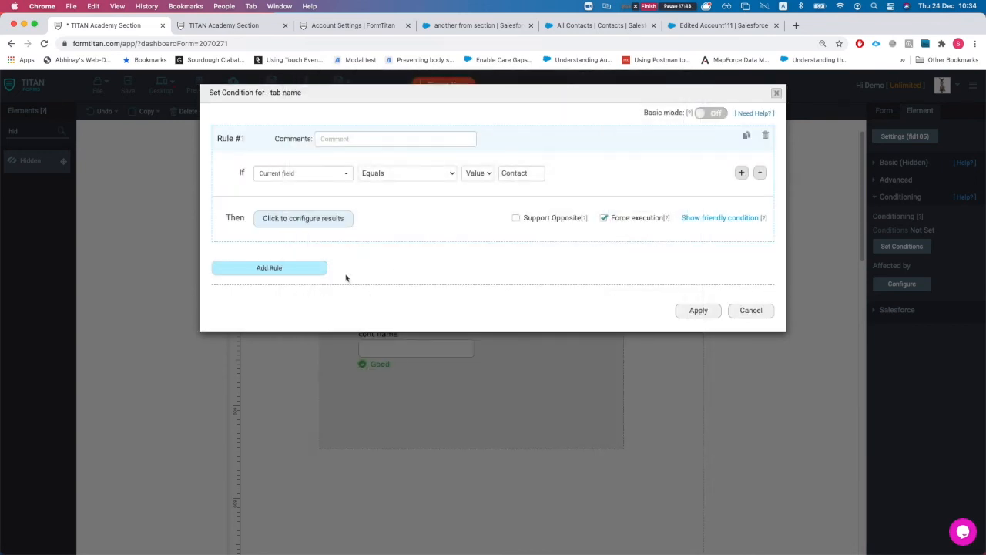
{"action": "left_click", "coordinate": [288, 271]}
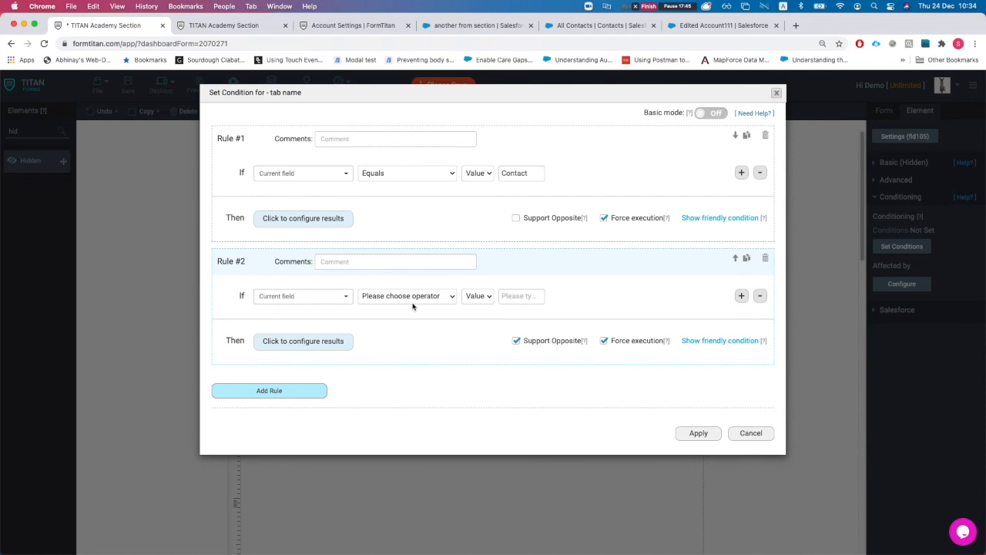
Step: Set rule #2 to Equals 'Case' with Support Opposite and Force execution off
{"action": "left_click", "coordinate": [379, 299]}
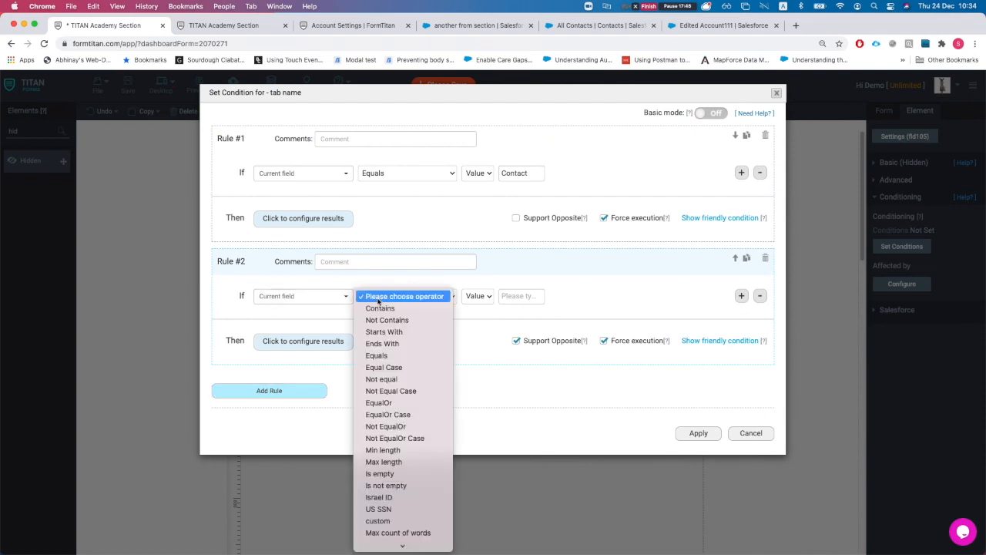
{"action": "left_click", "coordinate": [379, 355]}
{"action": "left_click", "coordinate": [515, 296]}
{"action": "type", "text": "Case"}
{"action": "left_click", "coordinate": [516, 340]}
{"action": "left_click", "coordinate": [626, 343]}
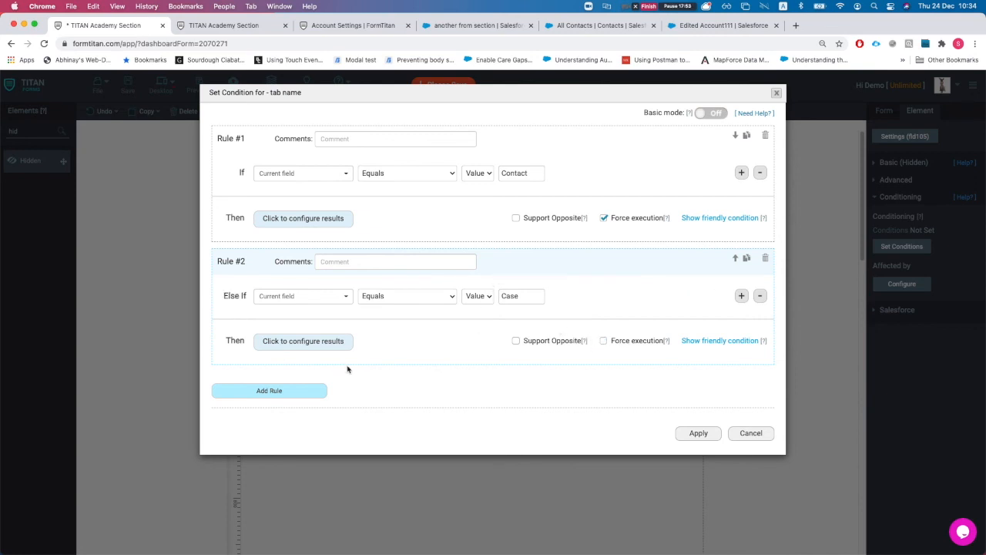
Step: Make the Case rule run the Case (get) Salesforce action
{"action": "left_click", "coordinate": [319, 341]}
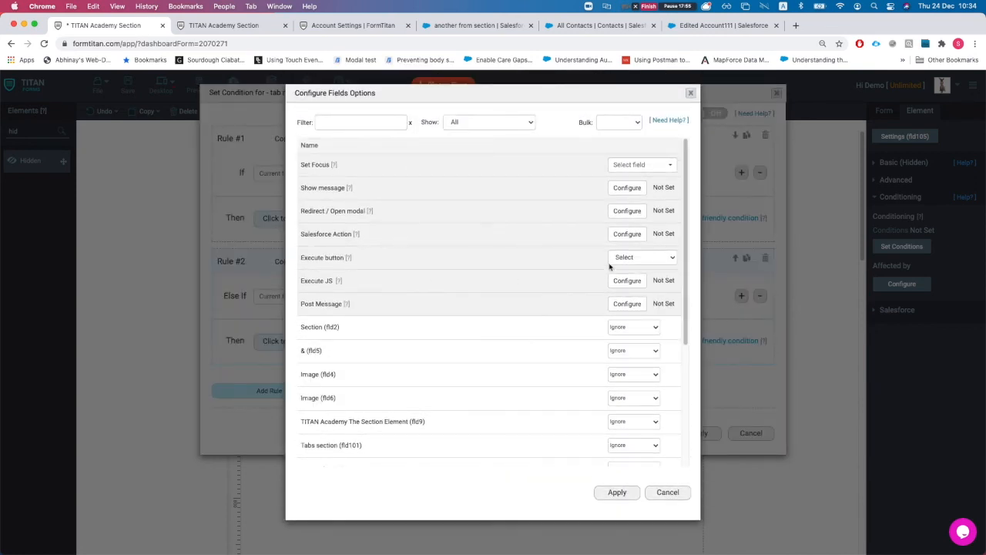
{"action": "left_click", "coordinate": [626, 233]}
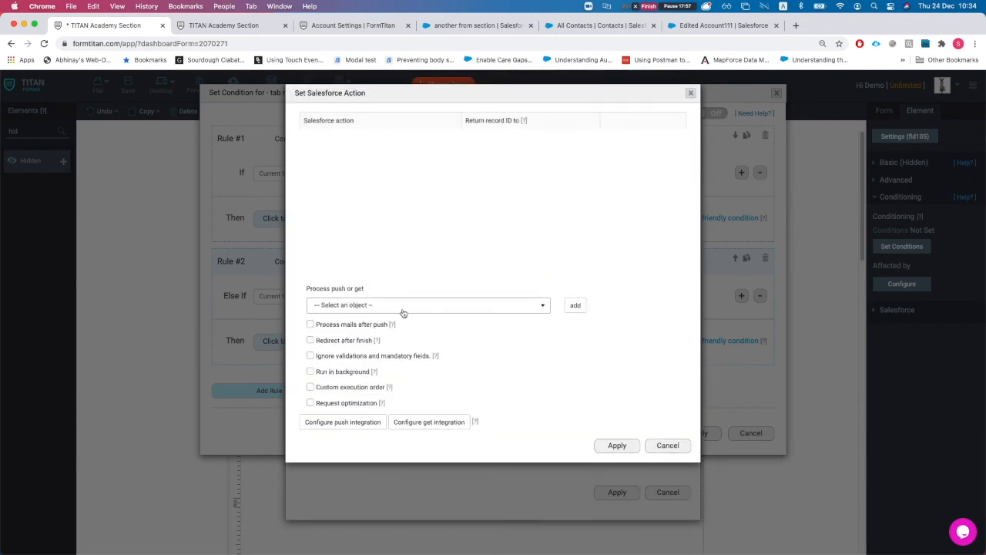
{"action": "left_click", "coordinate": [401, 307]}
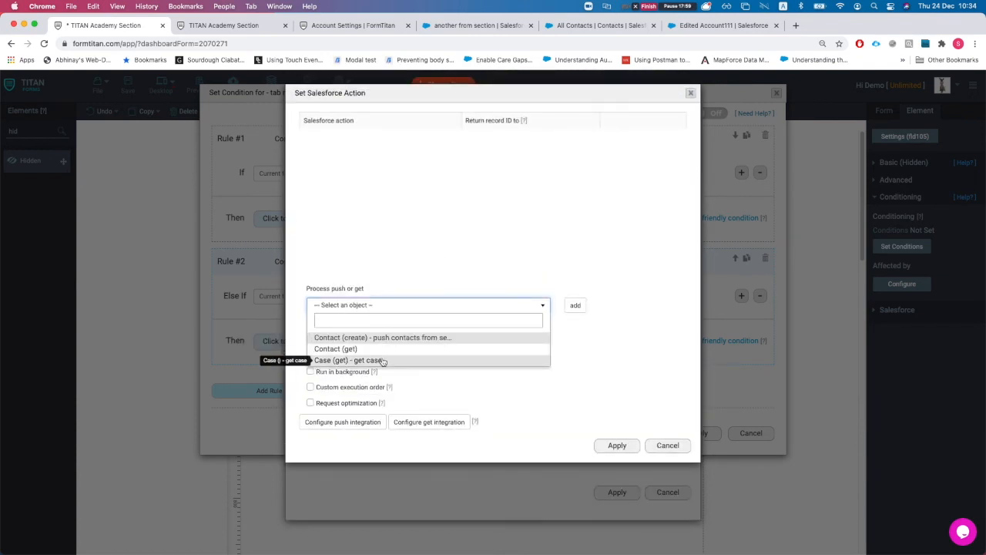
{"action": "left_click", "coordinate": [348, 360]}
{"action": "left_click", "coordinate": [574, 305]}
{"action": "left_click", "coordinate": [617, 445]}
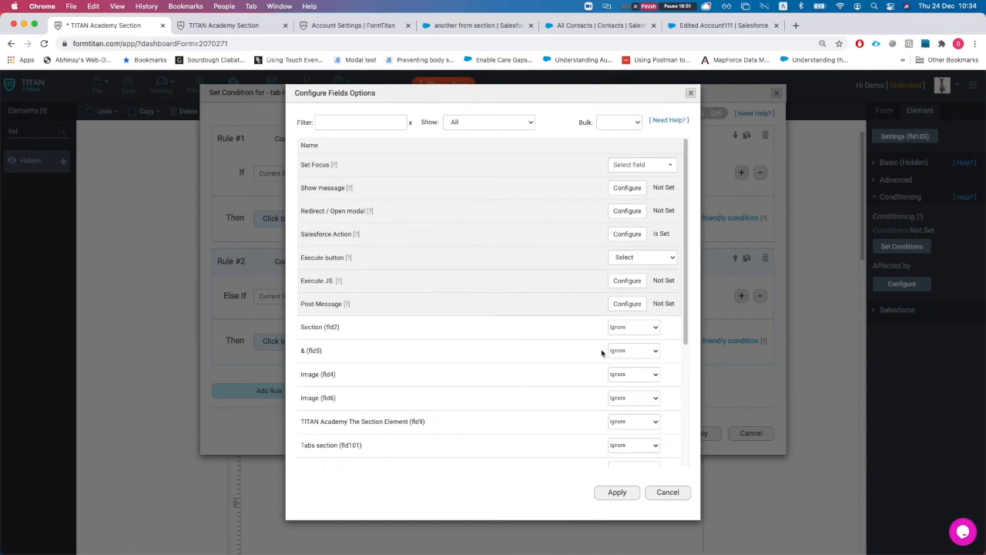
{"action": "left_click", "coordinate": [617, 491]}
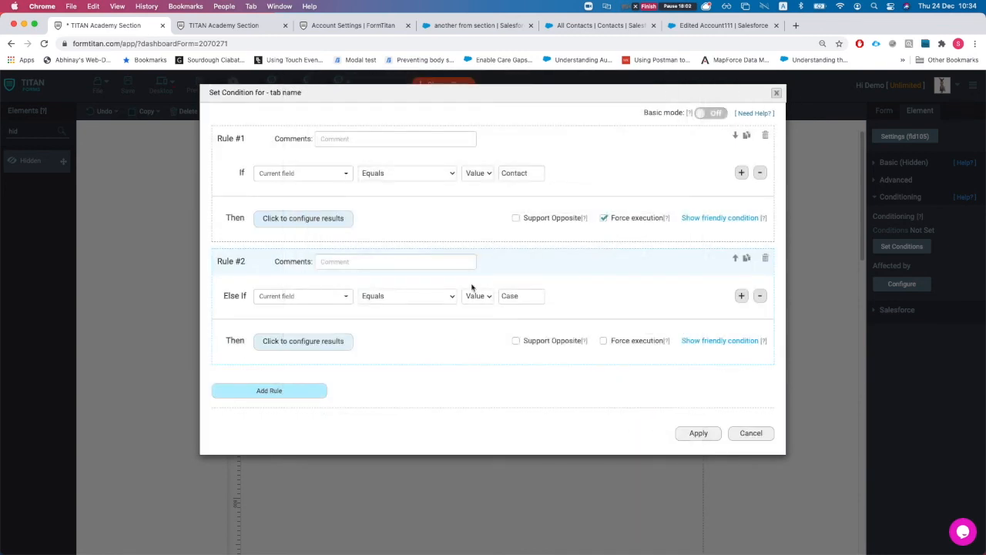
Step: Check the Contact rule's Salesforce action and apply the tab-name conditions
{"action": "left_click", "coordinate": [294, 219]}
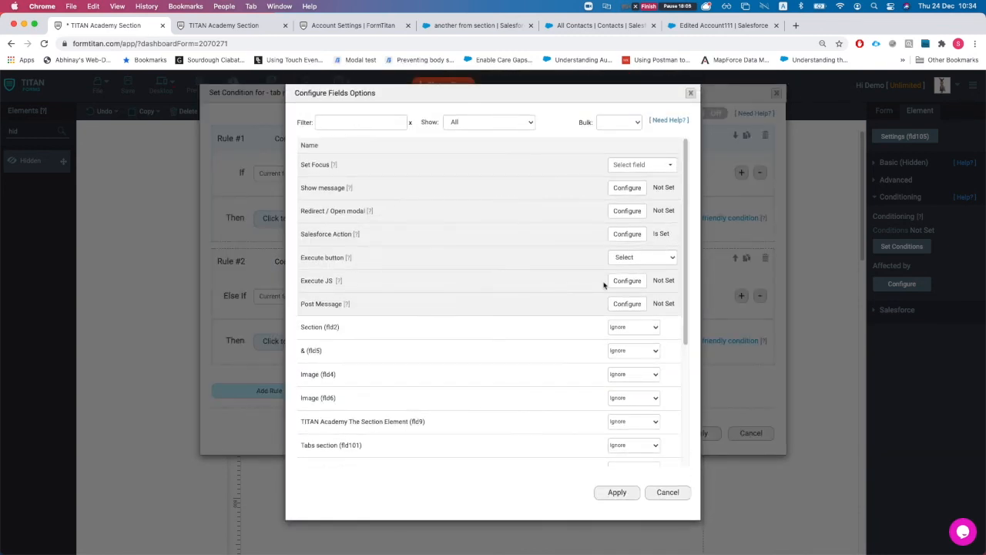
{"action": "left_click", "coordinate": [621, 235]}
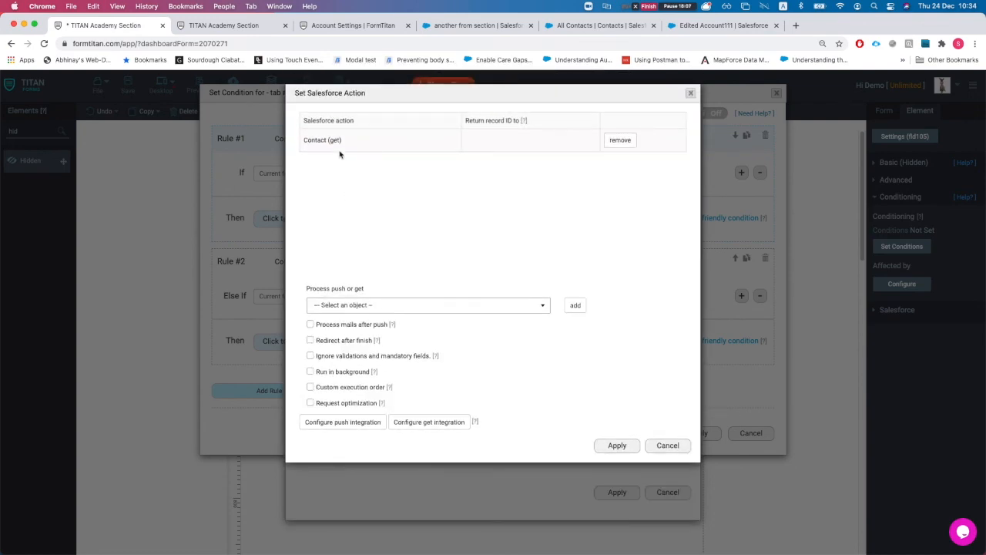
{"action": "left_click", "coordinate": [617, 444]}
{"action": "left_click", "coordinate": [617, 491]}
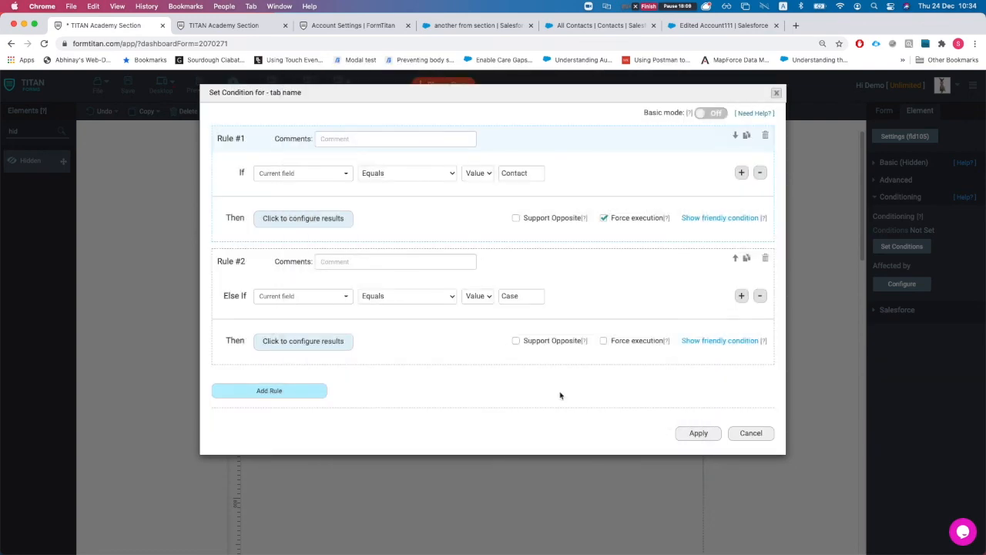
{"action": "left_click", "coordinate": [697, 433]}
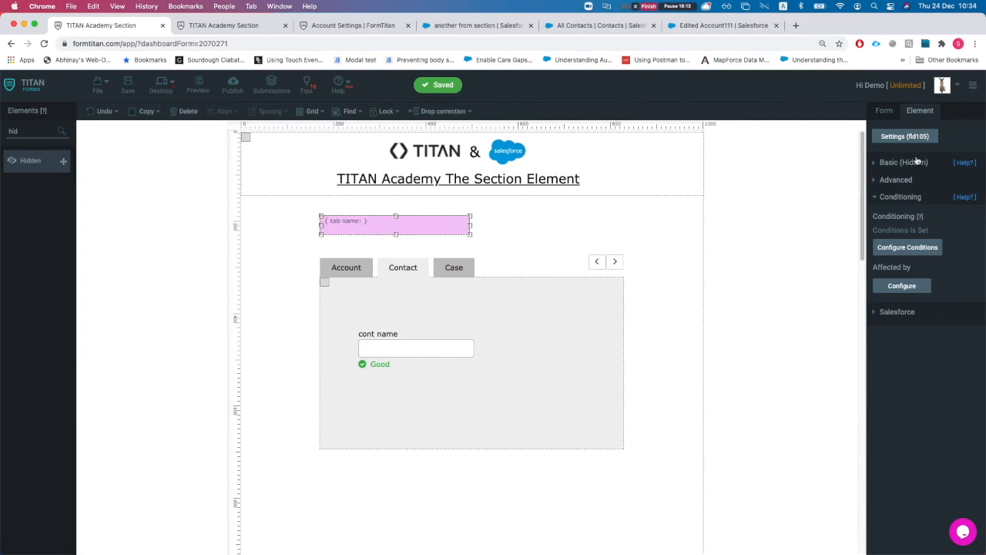
Step: Show the form-level Debug Mode settings with Salesforce integration collapsed
{"action": "left_click", "coordinate": [882, 108]}
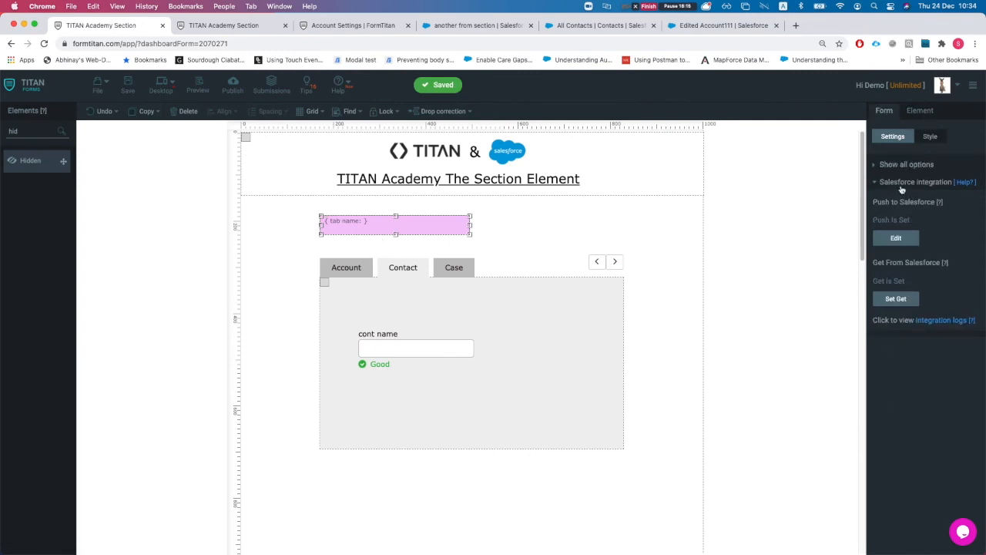
{"action": "left_click", "coordinate": [901, 183]}
{"action": "left_click", "coordinate": [891, 312]}
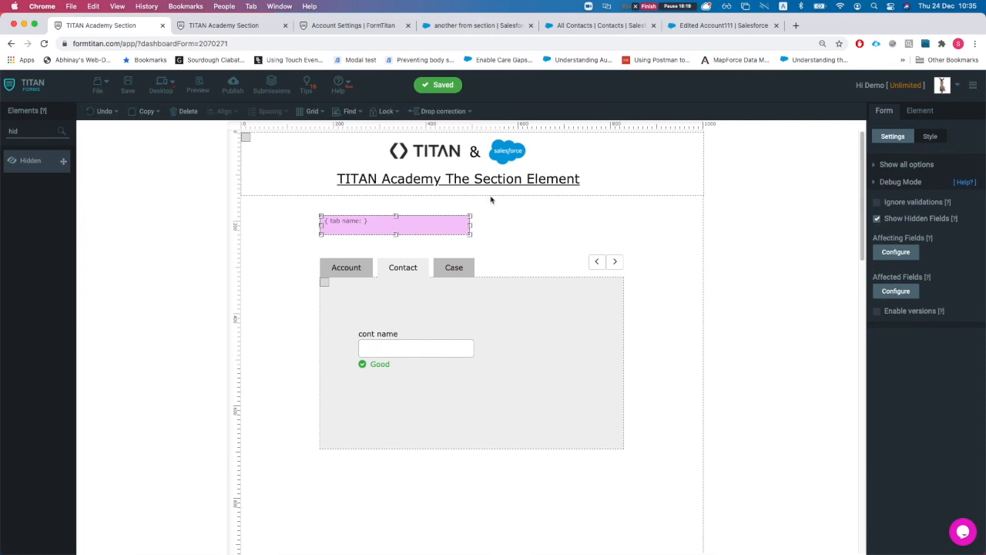
{"action": "left_click", "coordinate": [209, 29]}
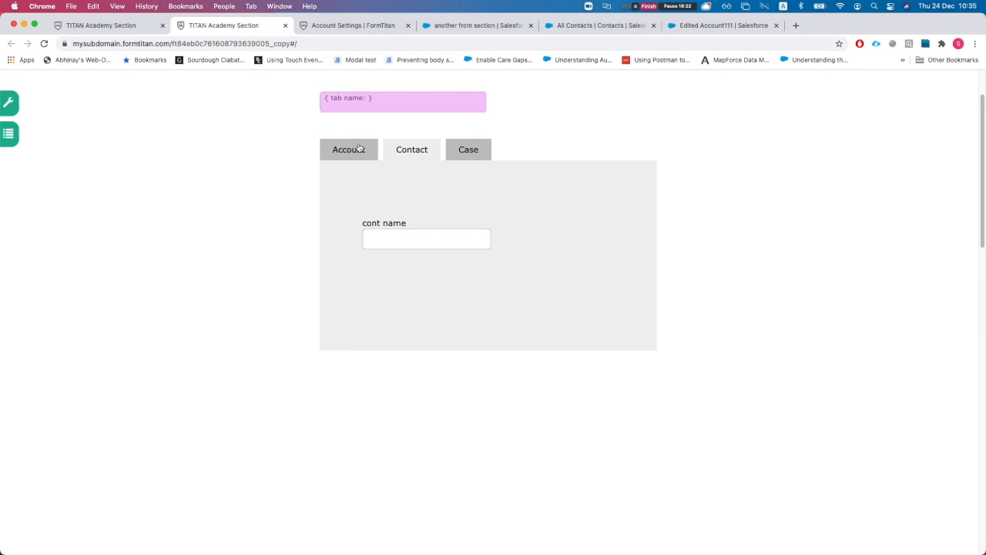
{"action": "left_click", "coordinate": [359, 148]}
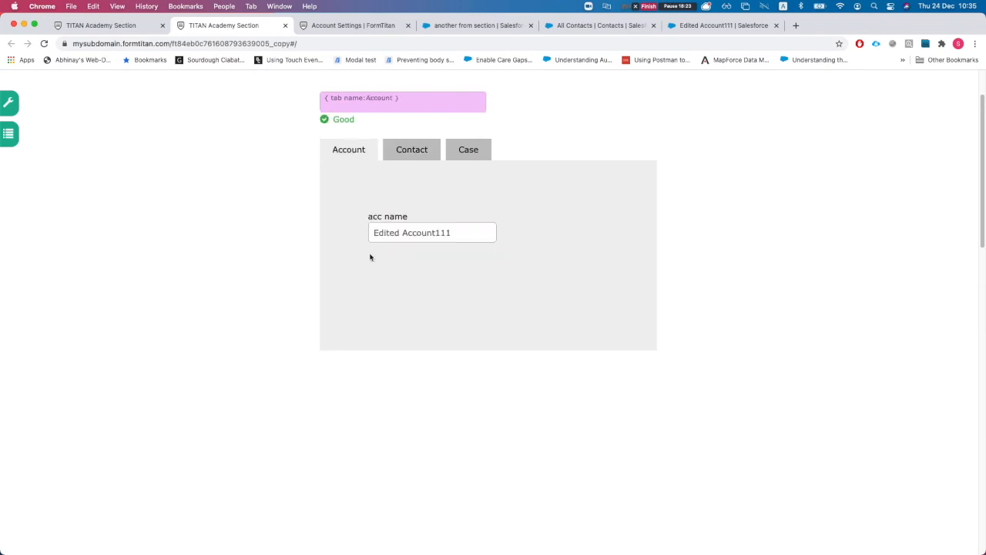
{"action": "scroll", "coordinate": [370, 185], "scroll_direction": "up", "scroll_amount": 2}
{"action": "scroll", "coordinate": [377, 285], "scroll_direction": "up", "scroll_amount": 1}
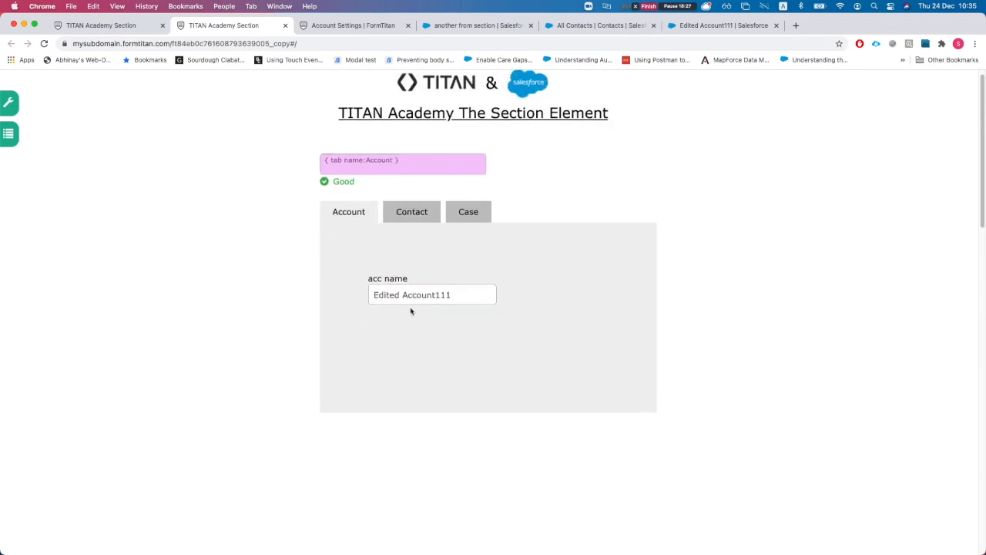
{"action": "left_click", "coordinate": [416, 217]}
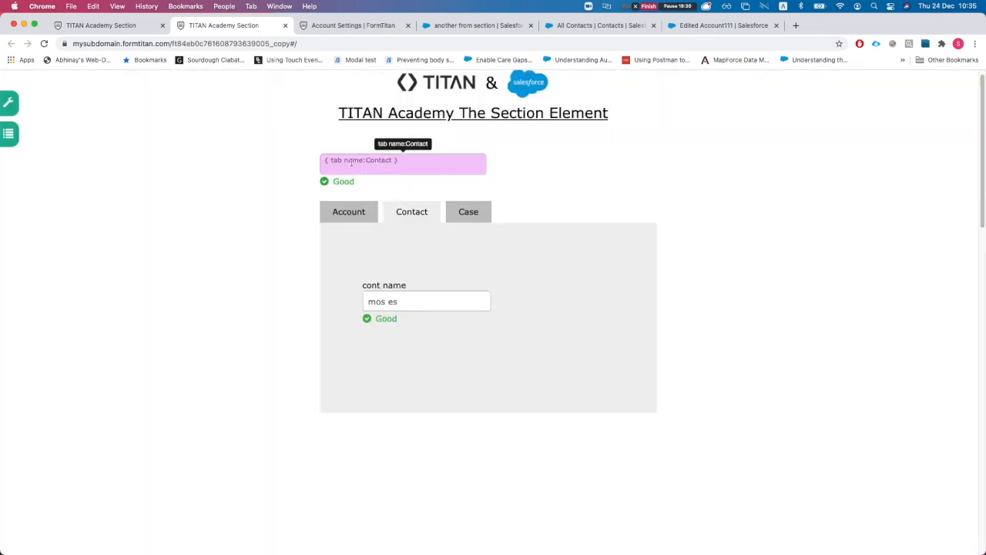
{"action": "left_click_drag", "start_coordinate": [332, 160], "coordinate": [393, 160]}
{"action": "left_click", "coordinate": [385, 162]}
{"action": "left_click", "coordinate": [456, 214]}
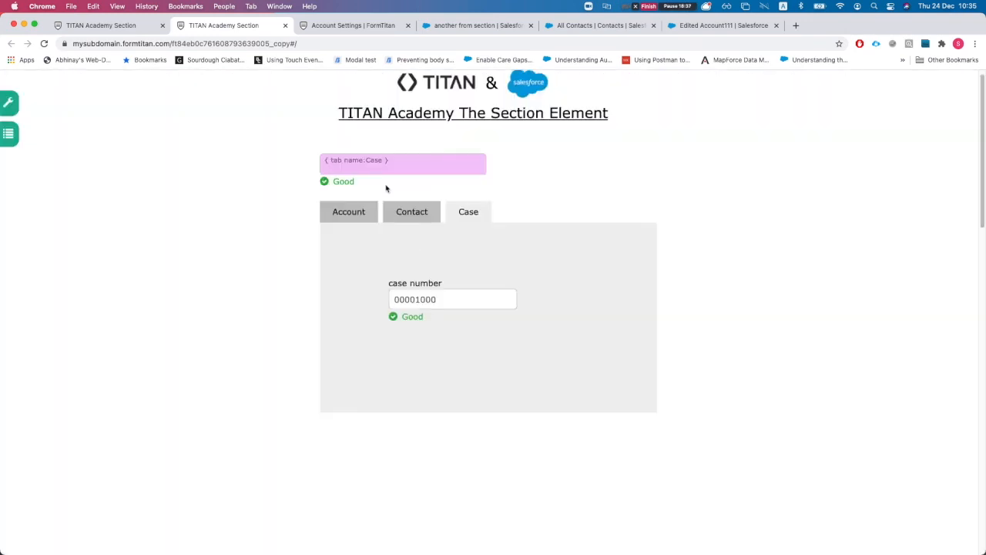
{"action": "double_click", "coordinate": [376, 160]}
{"action": "left_click", "coordinate": [398, 215]}
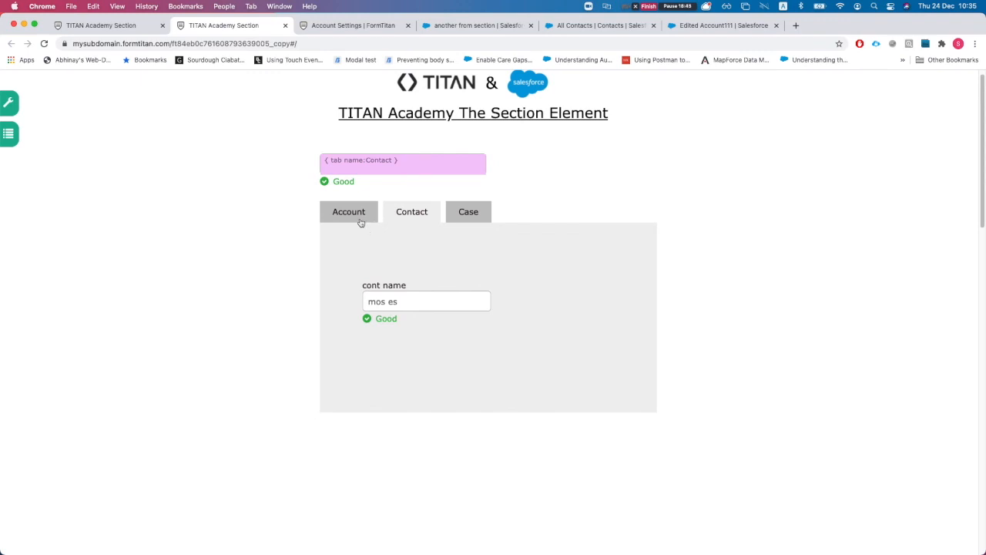
{"action": "left_click", "coordinate": [360, 221]}
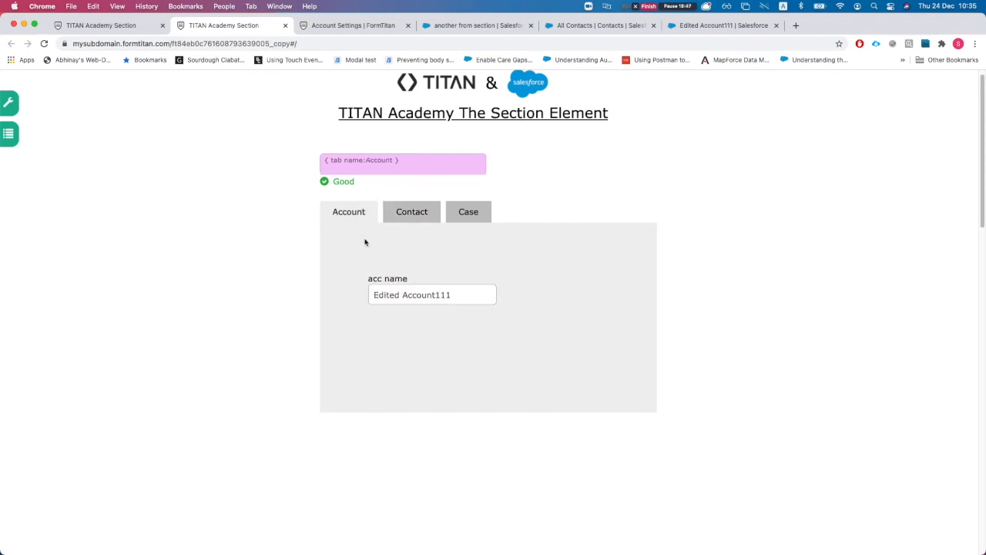
{"action": "left_click", "coordinate": [399, 219]}
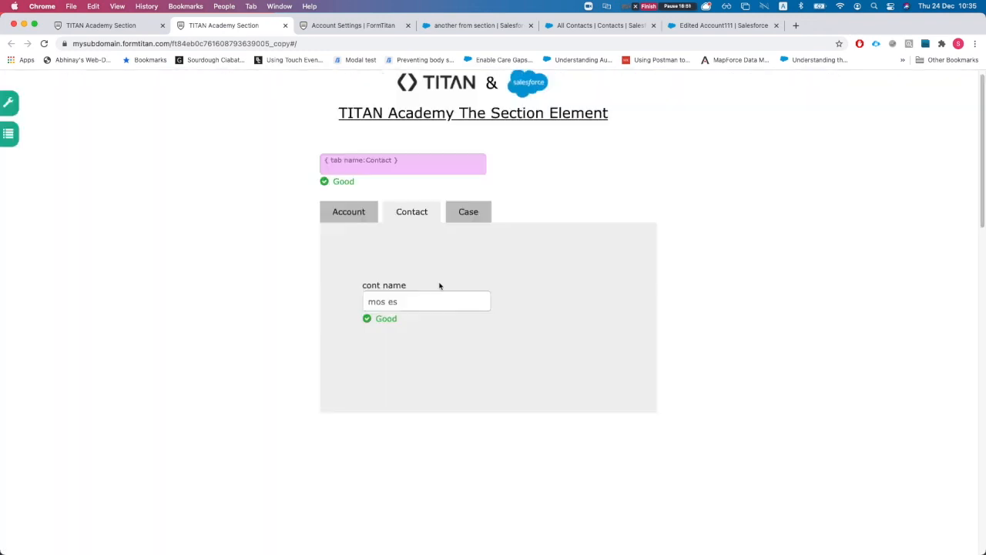
{"action": "left_click_drag", "start_coordinate": [399, 302], "coordinate": [364, 308]}
{"action": "left_click", "coordinate": [467, 222]}
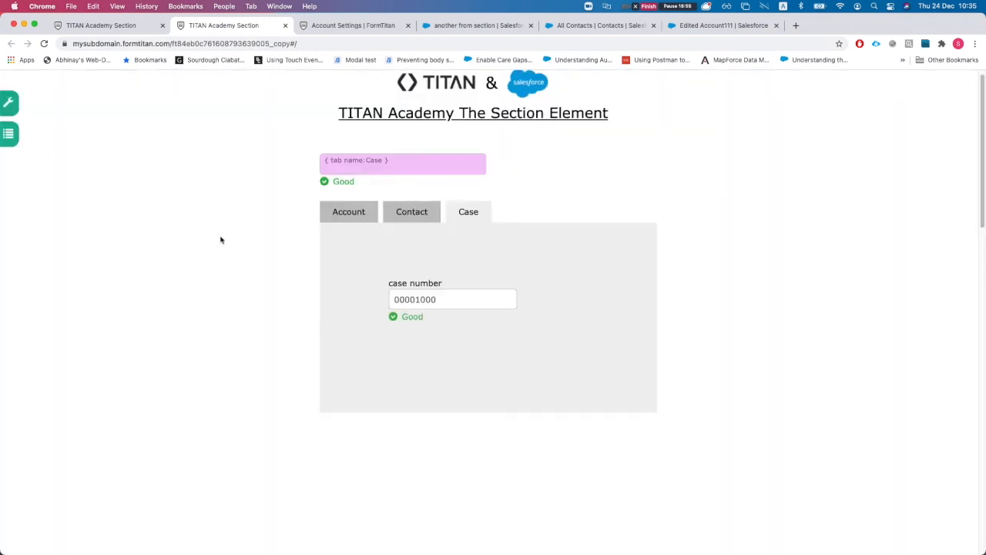
{"action": "left_click", "coordinate": [101, 27]}
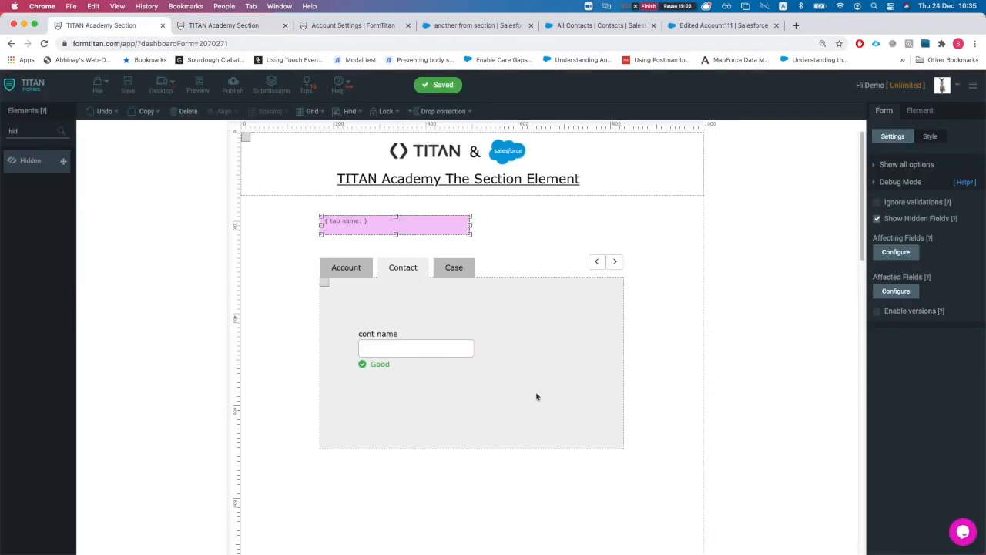
Step: Make the tabbed section repeatable
{"action": "left_click", "coordinate": [360, 268]}
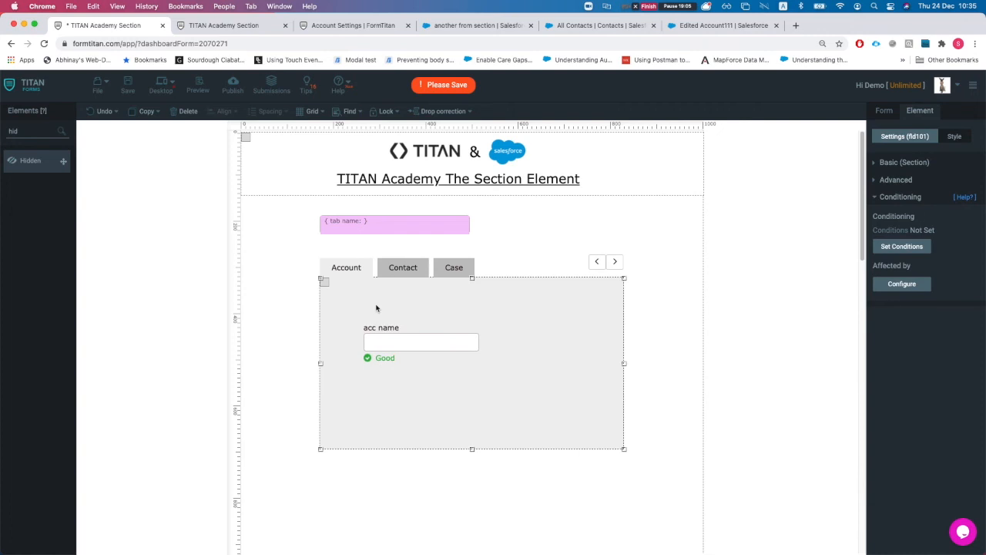
{"action": "left_click", "coordinate": [889, 198]}
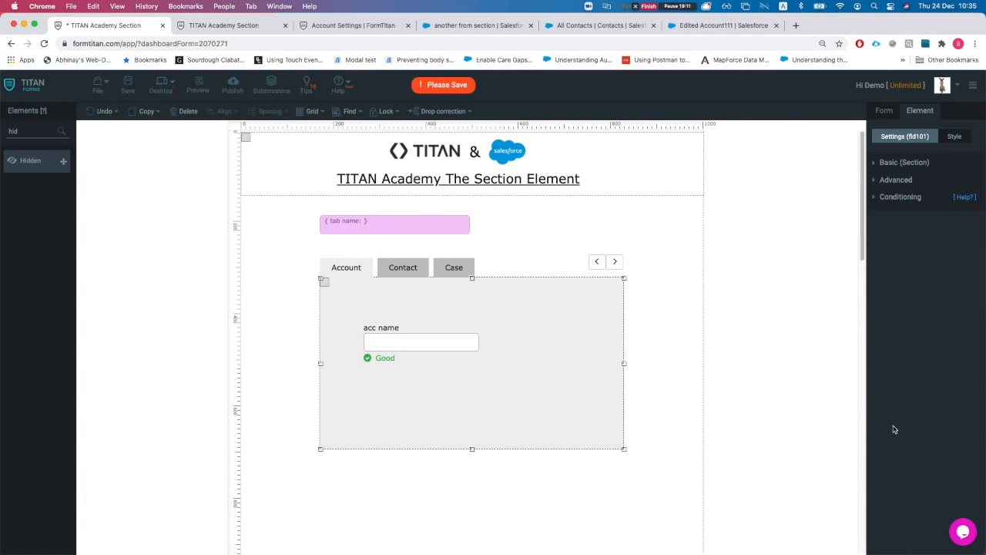
{"action": "left_click", "coordinate": [876, 164]}
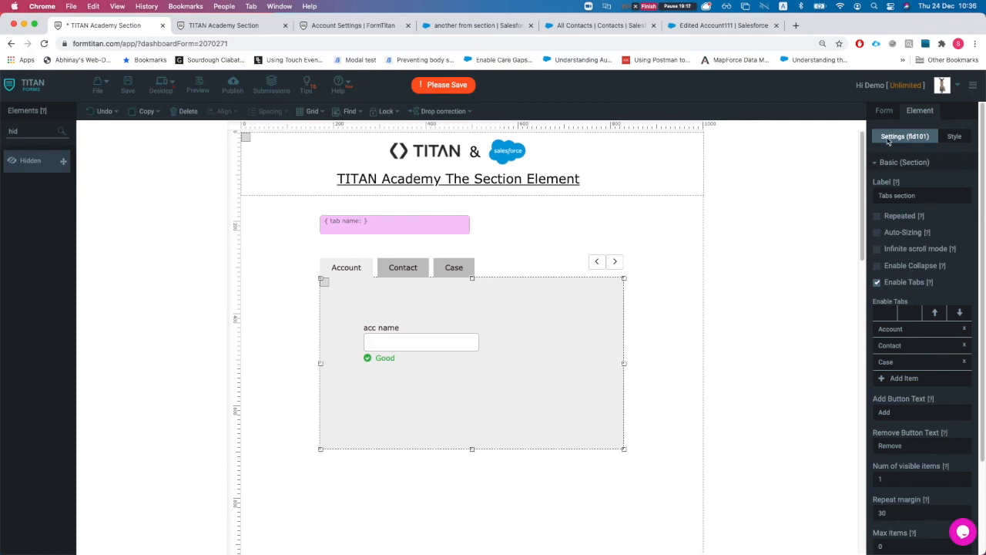
{"action": "left_click", "coordinate": [955, 144]}
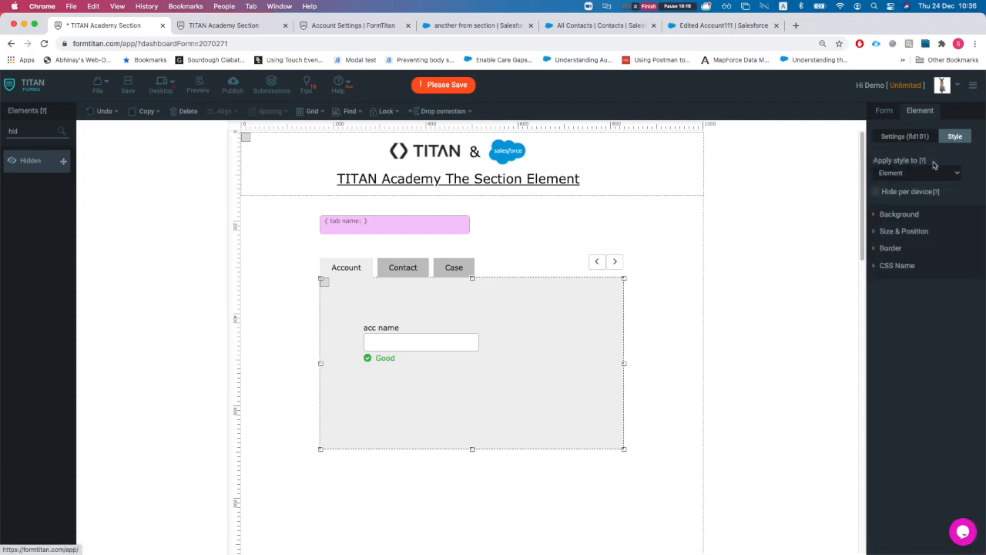
{"action": "left_click", "coordinate": [914, 176]}
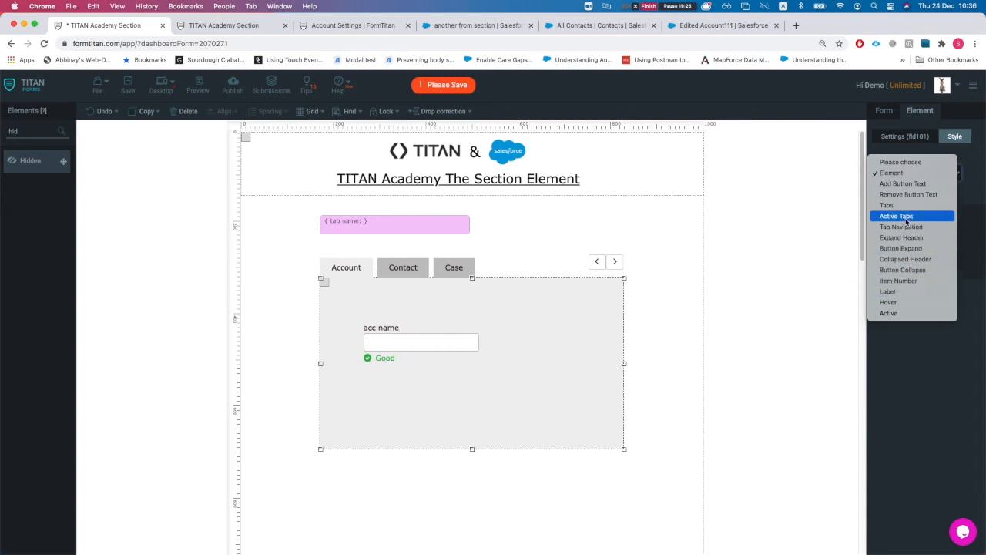
{"action": "left_click", "coordinate": [564, 393]}
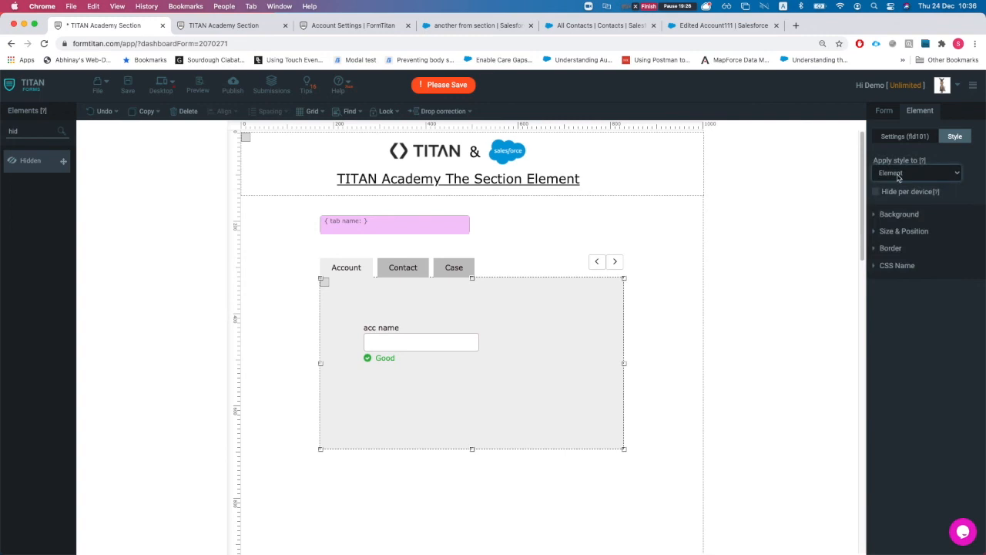
{"action": "left_click", "coordinate": [900, 137]}
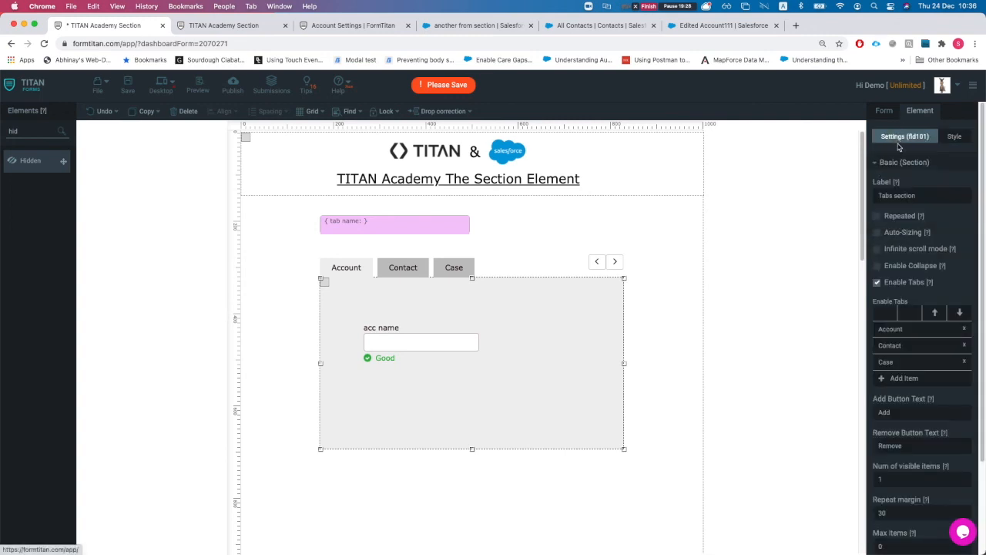
{"action": "left_click", "coordinate": [877, 216]}
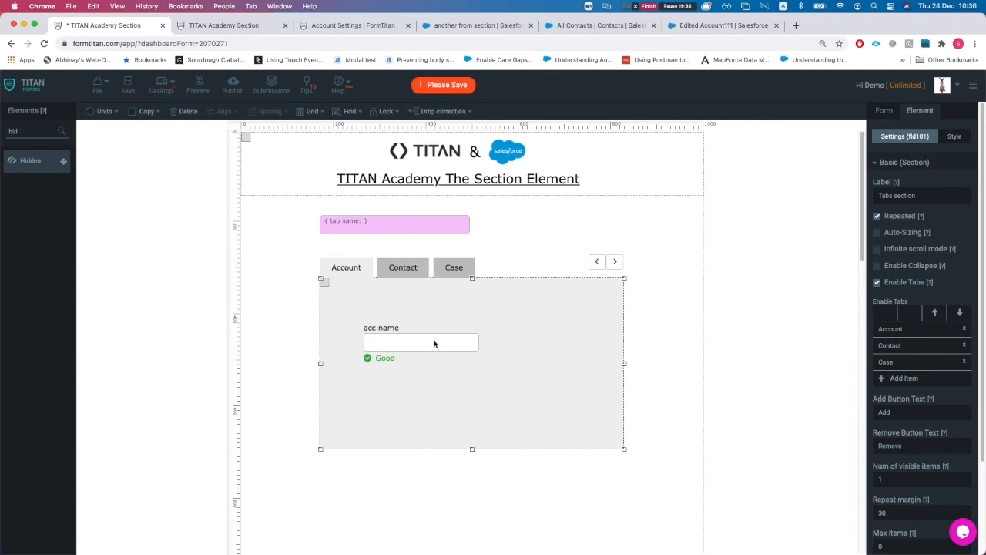
Step: Preview the Contact tab, toggle Enable Tabs, and set Apply style to Tabs
{"action": "left_click", "coordinate": [399, 267]}
{"action": "left_click", "coordinate": [350, 267]}
{"action": "left_click", "coordinate": [876, 285]}
{"action": "left_click", "coordinate": [877, 285]}
{"action": "left_click", "coordinate": [876, 285]}
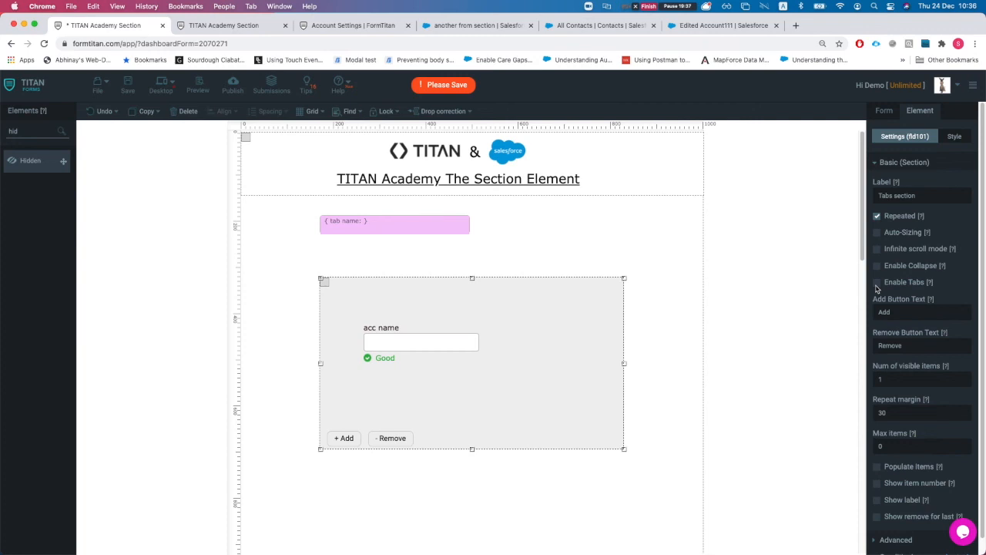
{"action": "left_click", "coordinate": [954, 136]}
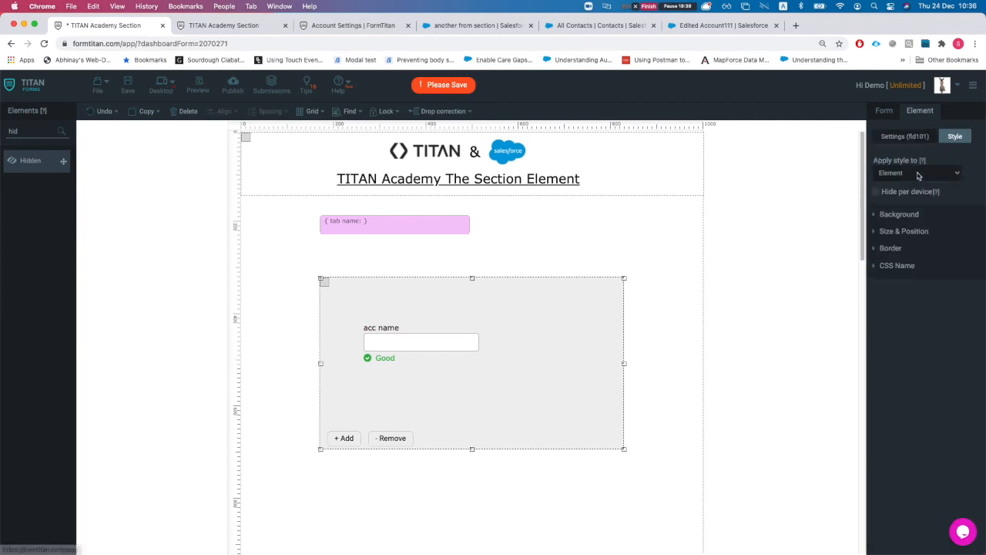
{"action": "left_click", "coordinate": [916, 173]}
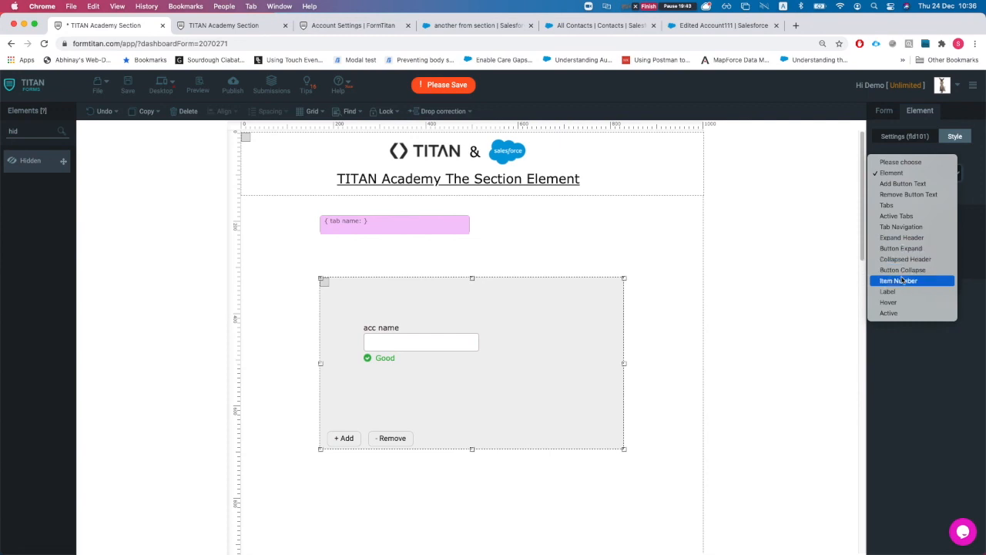
{"action": "left_click", "coordinate": [900, 206]}
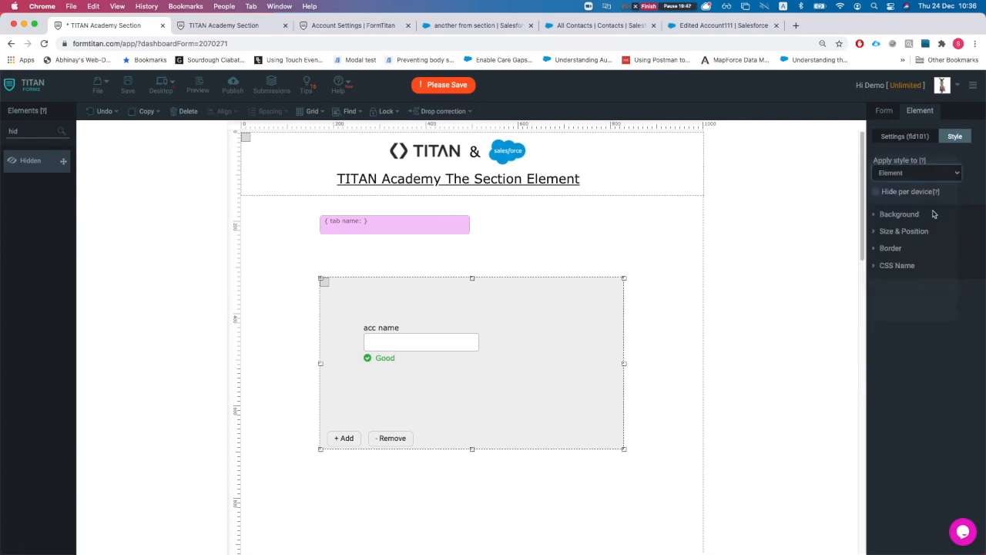
Step: Re-enable the Account, Contact and Case tabs, leaving per-device tab hiding off
{"action": "left_click", "coordinate": [914, 140]}
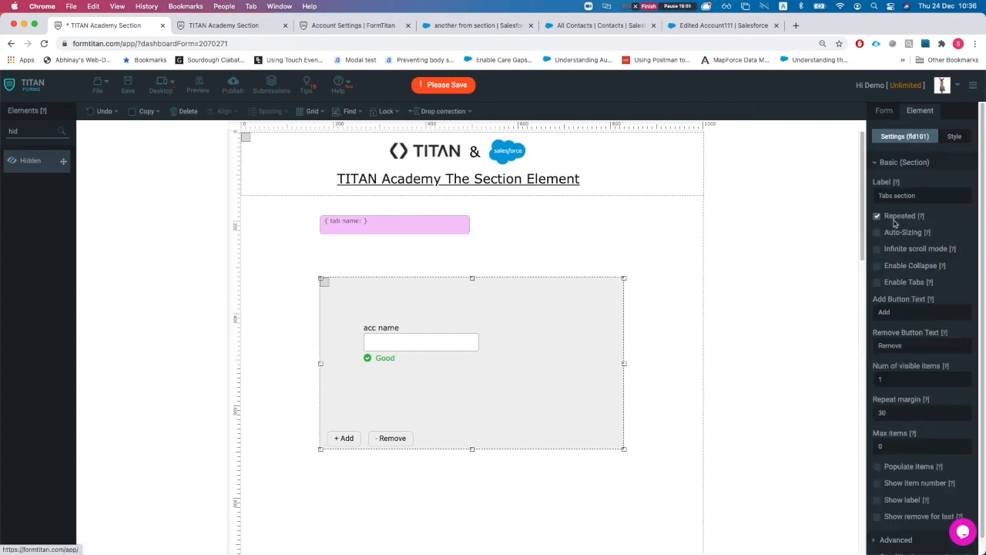
{"action": "left_click", "coordinate": [877, 282]}
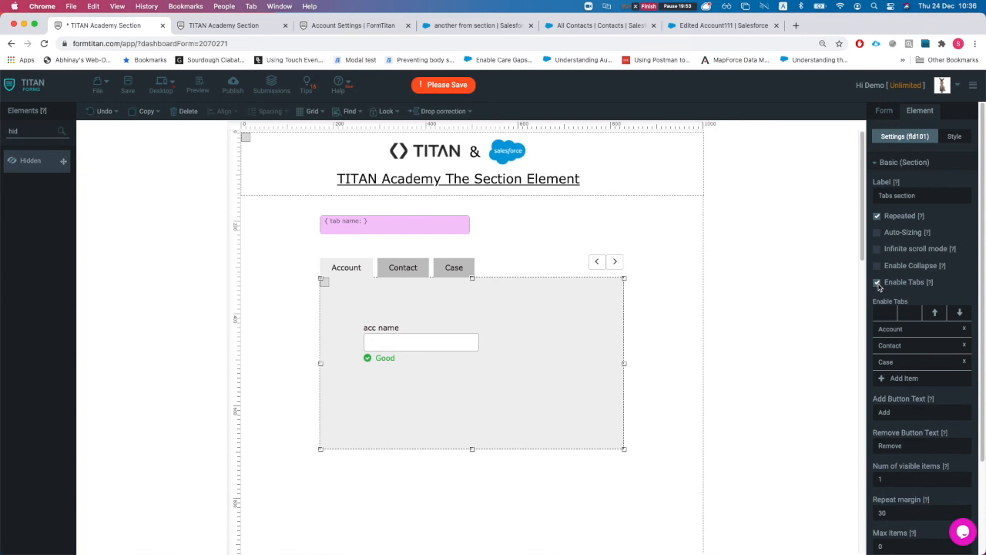
{"action": "left_click", "coordinate": [954, 137]}
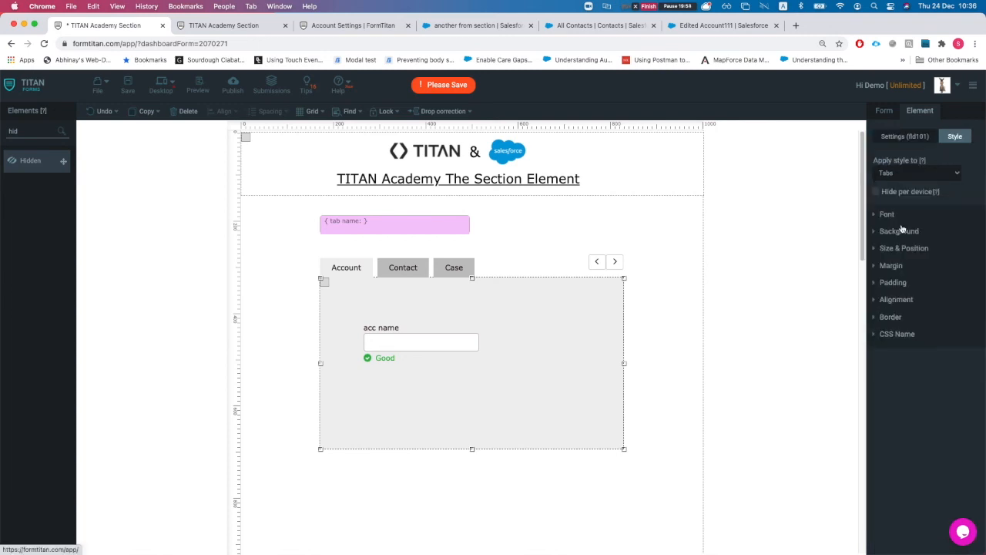
{"action": "left_click", "coordinate": [876, 192]}
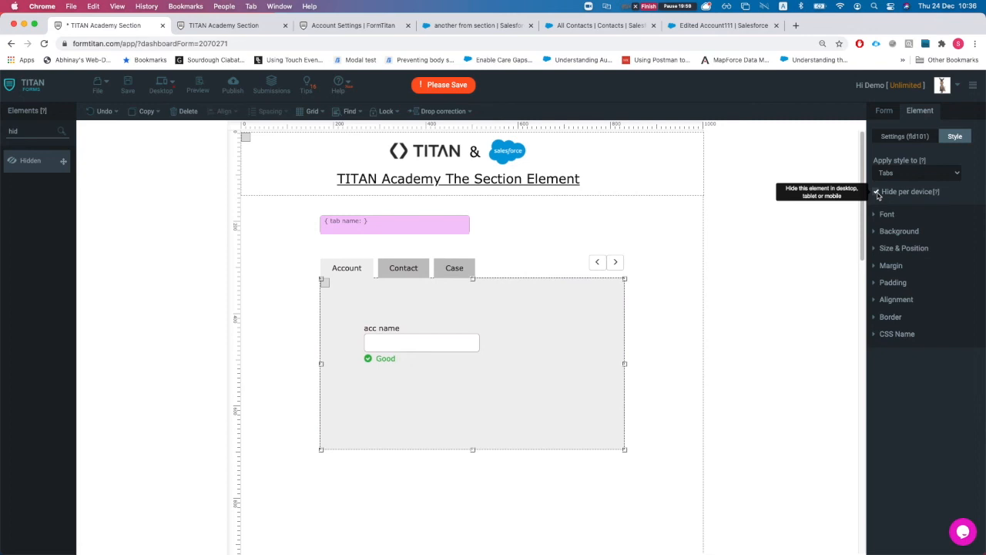
{"action": "left_click", "coordinate": [877, 192]}
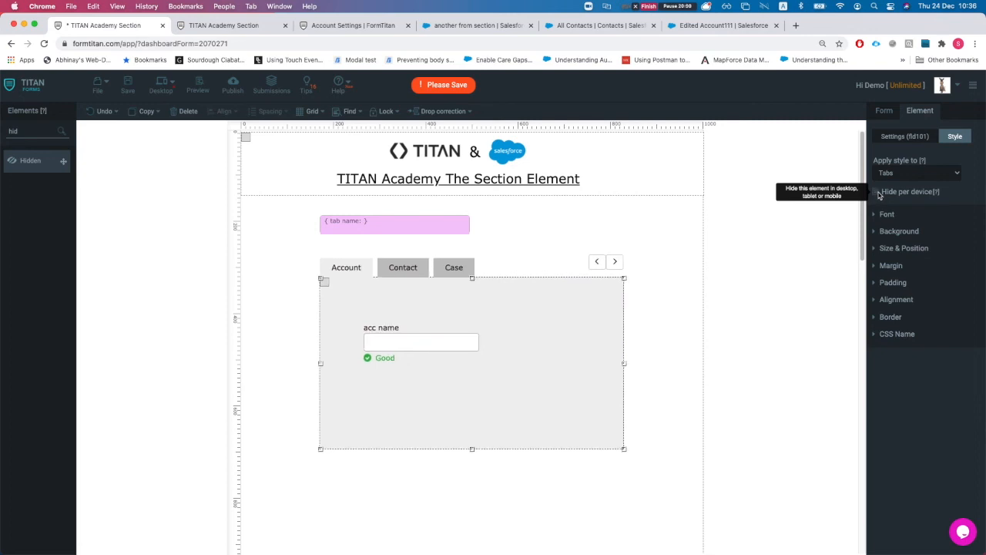
Step: Give the tabs a pinkish-red background colour
{"action": "left_click", "coordinate": [898, 231]}
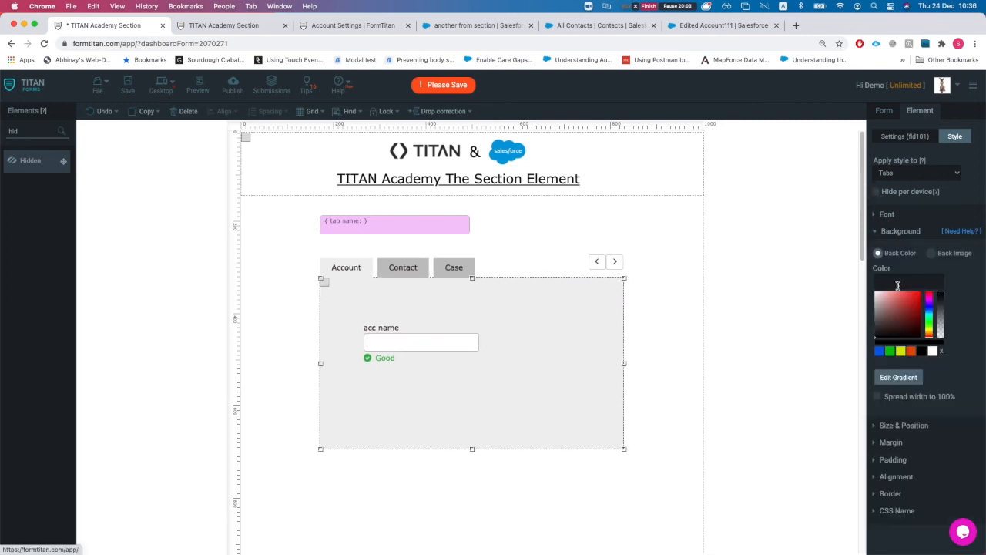
{"action": "left_click", "coordinate": [902, 301]}
{"action": "mouse_move", "coordinate": [903, 302]}
{"action": "left_mouse_down"}
{"action": "mouse_move", "coordinate": [901, 315]}
{"action": "mouse_move", "coordinate": [892, 302]}
{"action": "mouse_move", "coordinate": [919, 324]}
{"action": "mouse_move", "coordinate": [894, 312]}
{"action": "mouse_move", "coordinate": [900, 327]}
{"action": "mouse_move", "coordinate": [879, 295]}
{"action": "mouse_move", "coordinate": [909, 317]}
{"action": "mouse_move", "coordinate": [891, 299]}
{"action": "left_mouse_up"}
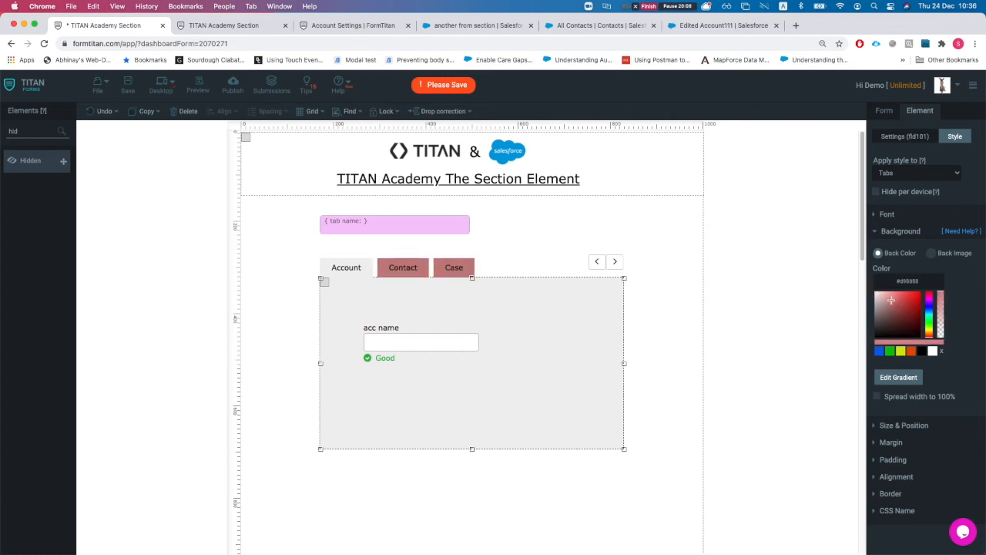
{"action": "left_click", "coordinate": [917, 173]}
Step: Try the Tab Navigation, Label, Hover and Active style targets, giving Active a medium red background
{"action": "left_click", "coordinate": [900, 194]}
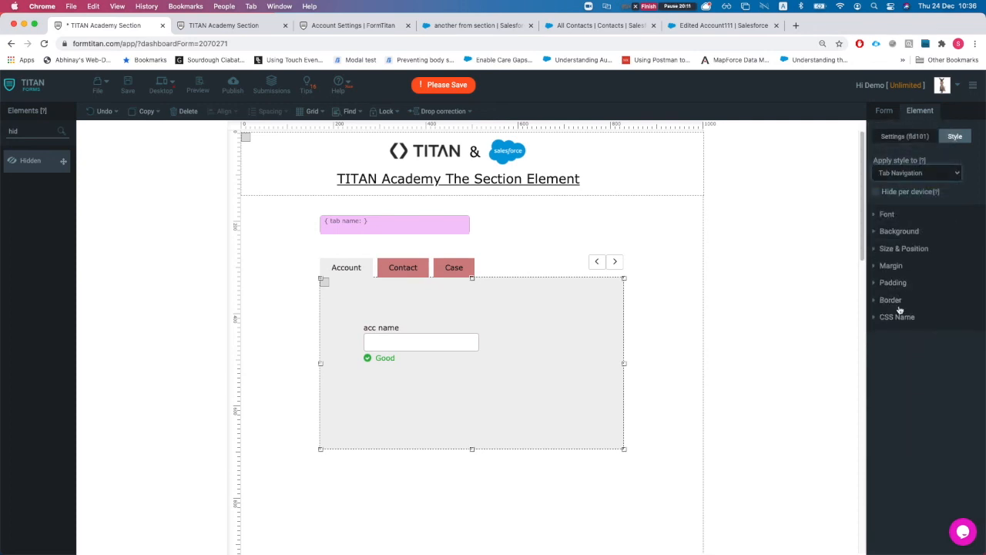
{"action": "left_click", "coordinate": [899, 175]}
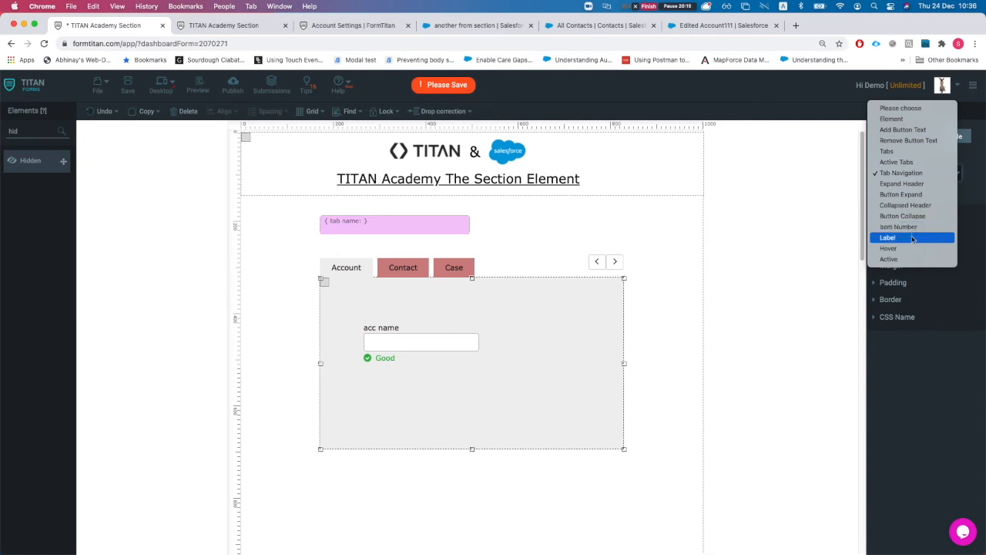
{"action": "left_click", "coordinate": [912, 241]}
{"action": "left_click", "coordinate": [897, 174]}
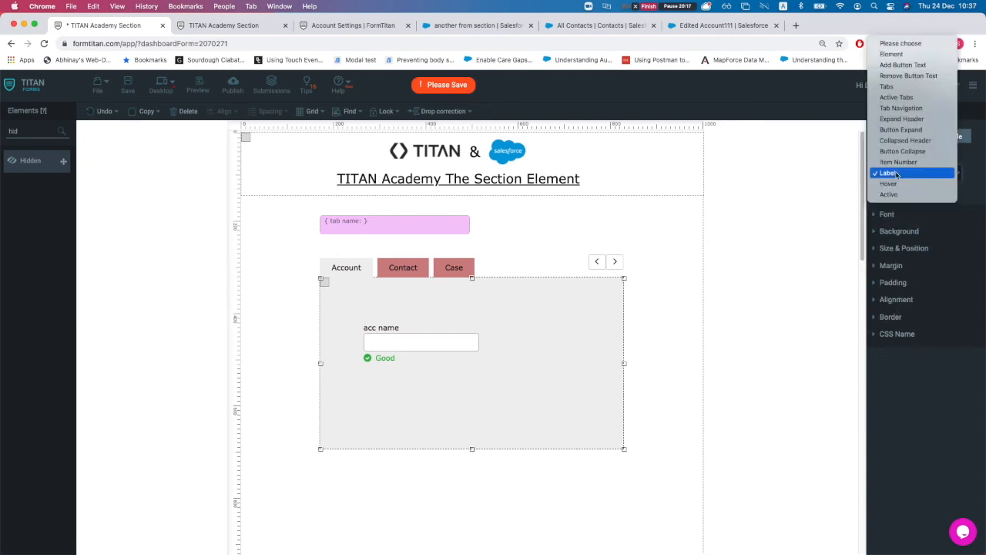
{"action": "left_click", "coordinate": [906, 185]}
{"action": "left_click", "coordinate": [897, 174]}
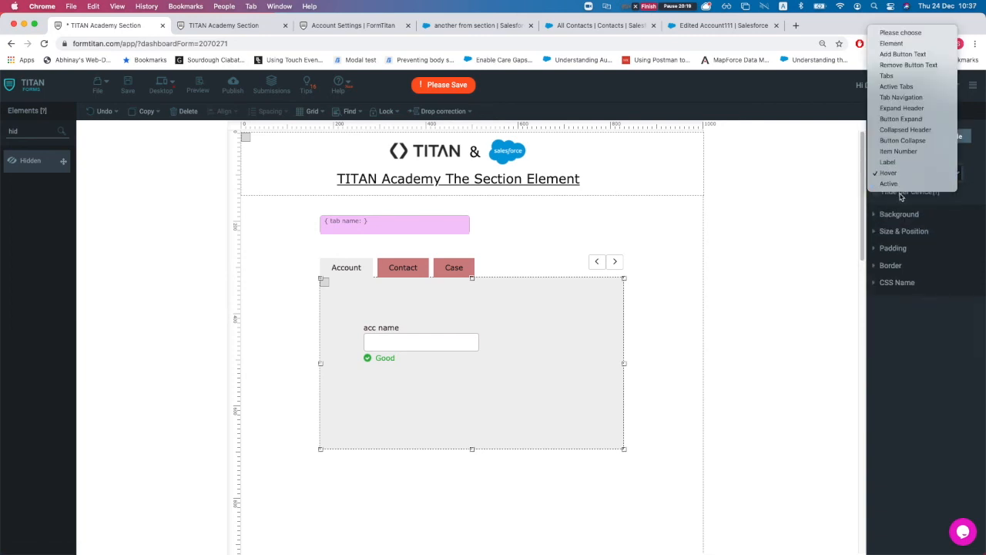
{"action": "left_click", "coordinate": [893, 185]}
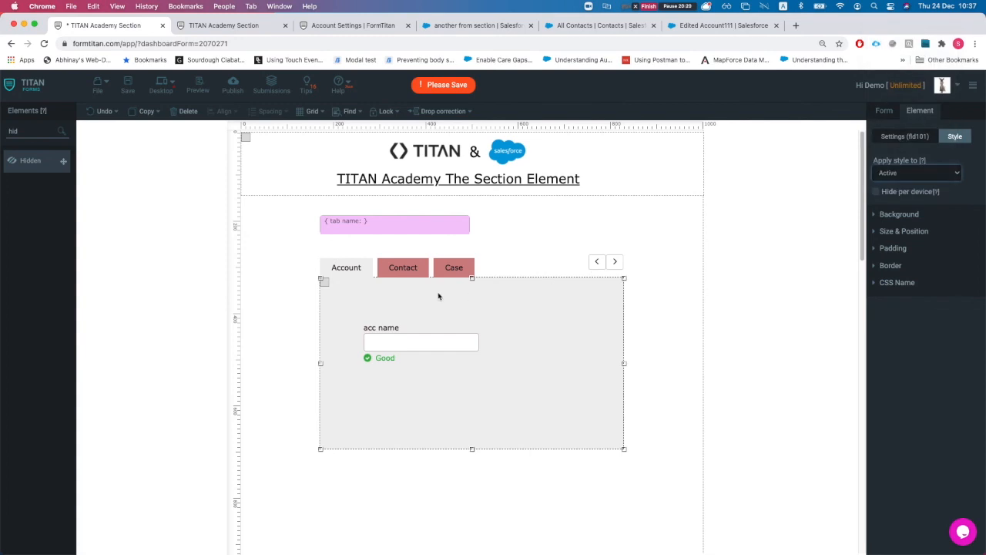
{"action": "left_click", "coordinate": [900, 215]}
{"action": "left_click_drag", "start_coordinate": [903, 317], "coordinate": [925, 285]}
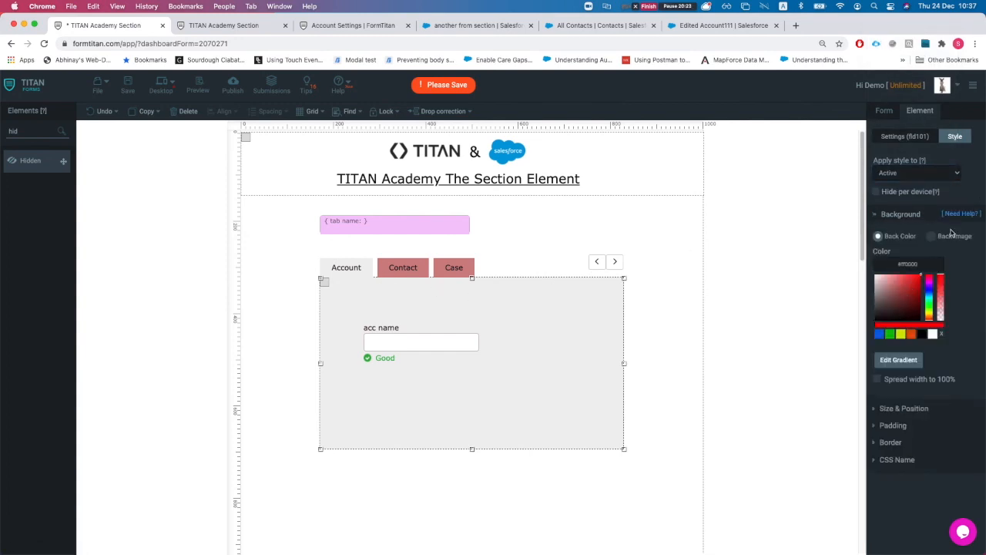
{"action": "left_click_drag", "start_coordinate": [960, 339], "coordinate": [961, 365]}
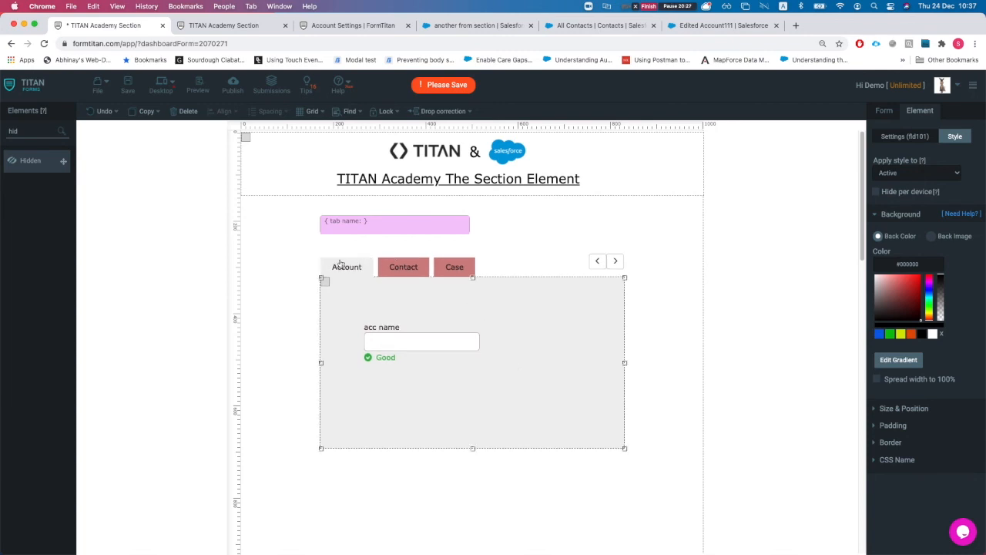
{"action": "left_click_drag", "start_coordinate": [910, 301], "coordinate": [907, 286]}
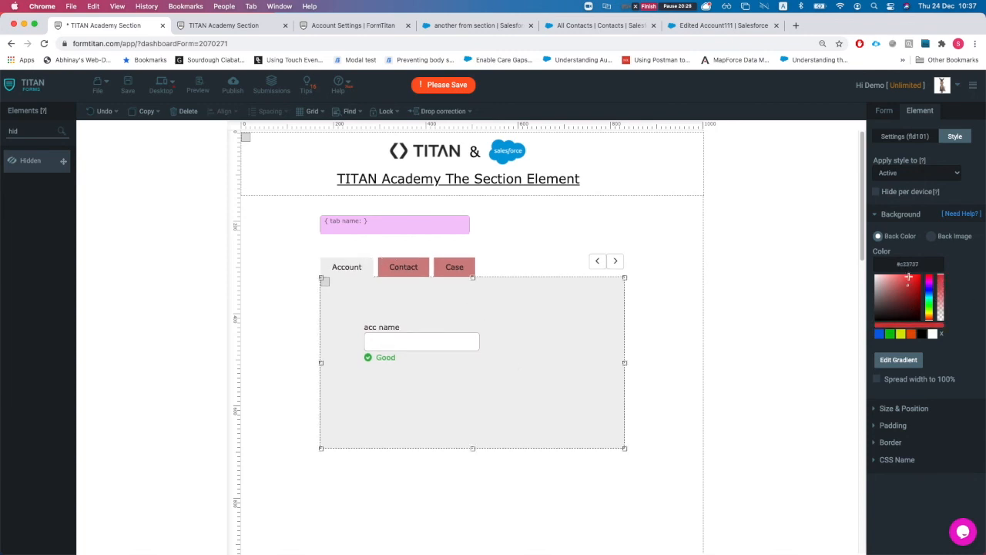
Step: Give the Active Tabs a dark muted red background, then return to Settings
{"action": "left_click", "coordinate": [932, 171]}
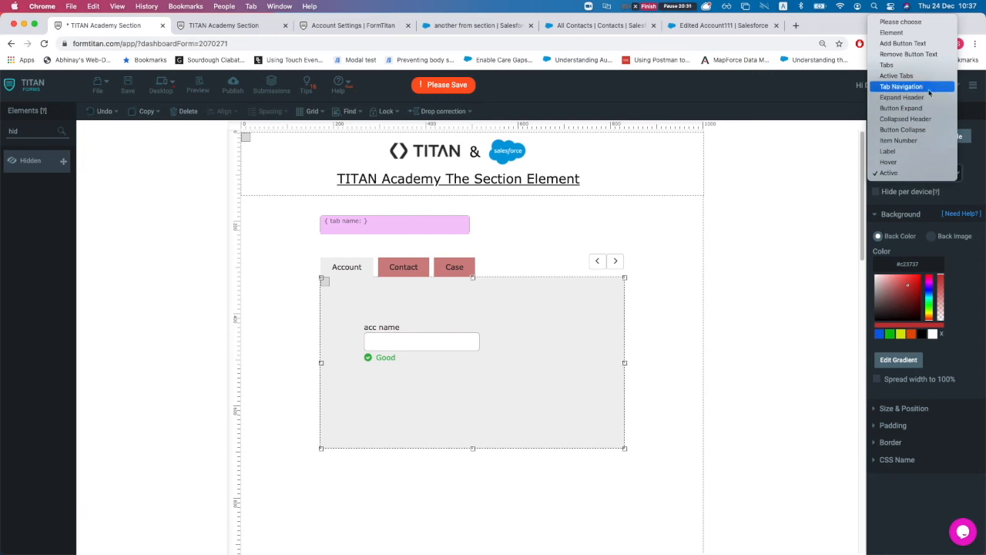
{"action": "left_click", "coordinate": [922, 75]}
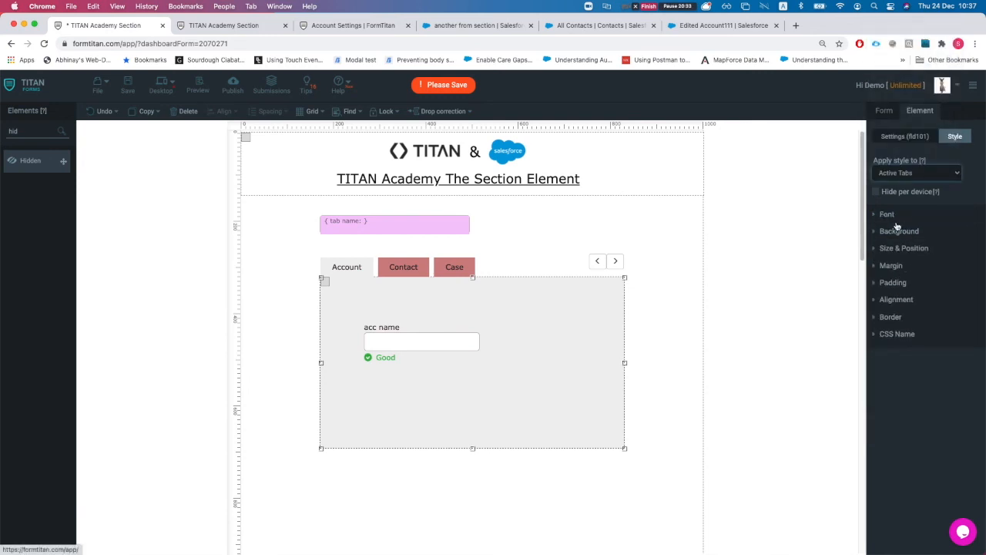
{"action": "left_click", "coordinate": [895, 221]}
{"action": "left_click", "coordinate": [912, 231]}
{"action": "left_click", "coordinate": [901, 316]}
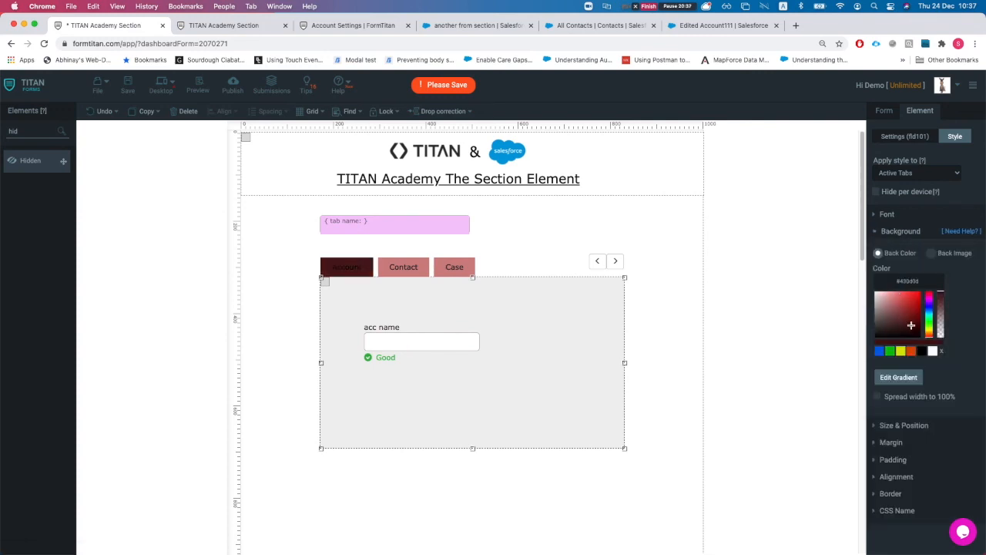
{"action": "mouse_move", "coordinate": [899, 279]}
{"action": "left_mouse_down"}
{"action": "mouse_move", "coordinate": [923, 314]}
{"action": "mouse_move", "coordinate": [896, 304]}
{"action": "mouse_move", "coordinate": [896, 312]}
{"action": "left_mouse_up"}
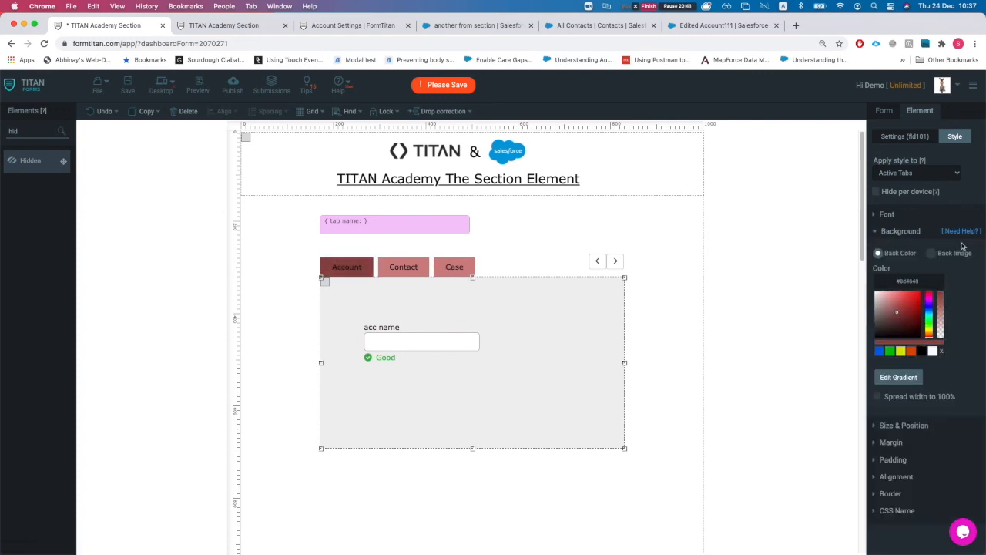
{"action": "left_click", "coordinate": [924, 136]}
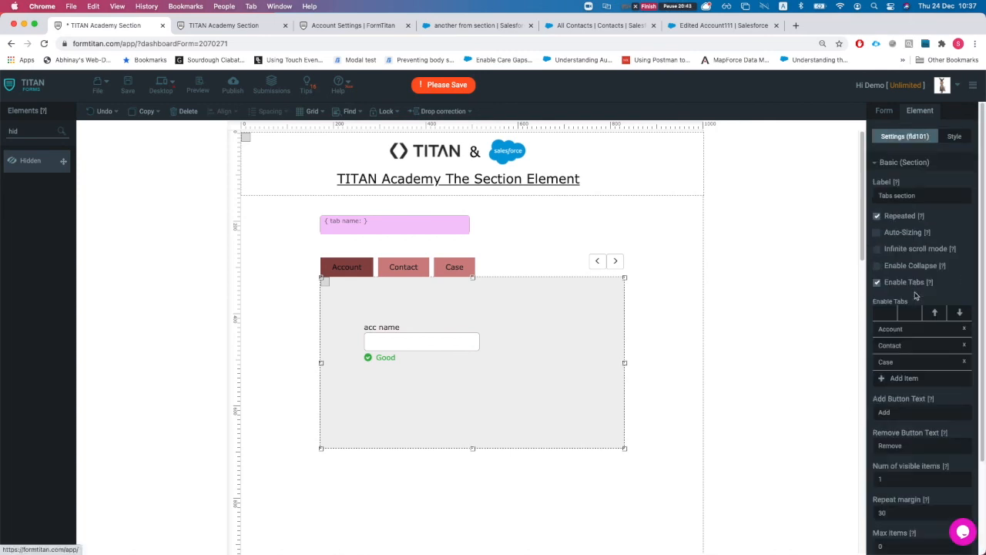
{"action": "scroll", "coordinate": [929, 451], "scroll_direction": "down", "scroll_amount": 3}
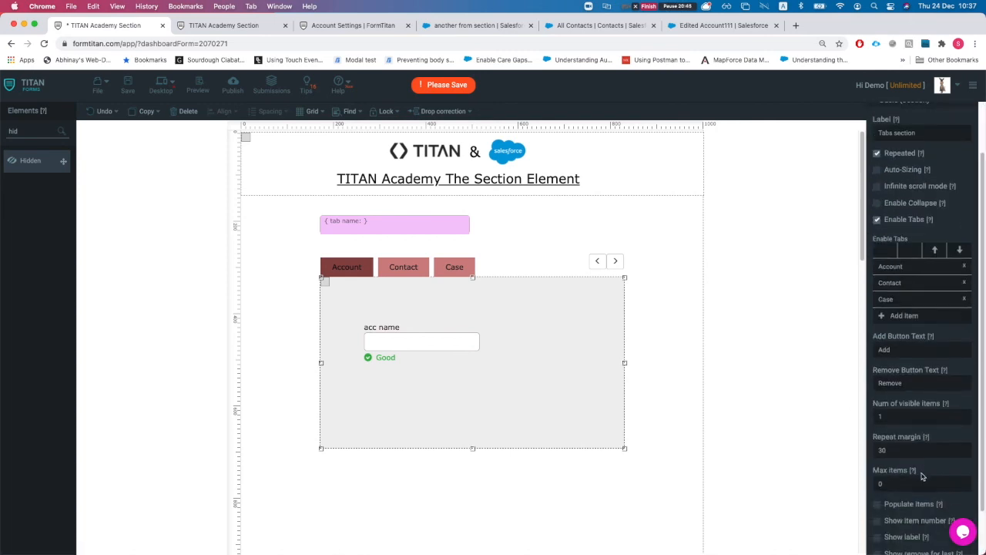
{"action": "scroll", "coordinate": [921, 476], "scroll_direction": "down", "scroll_amount": 2}
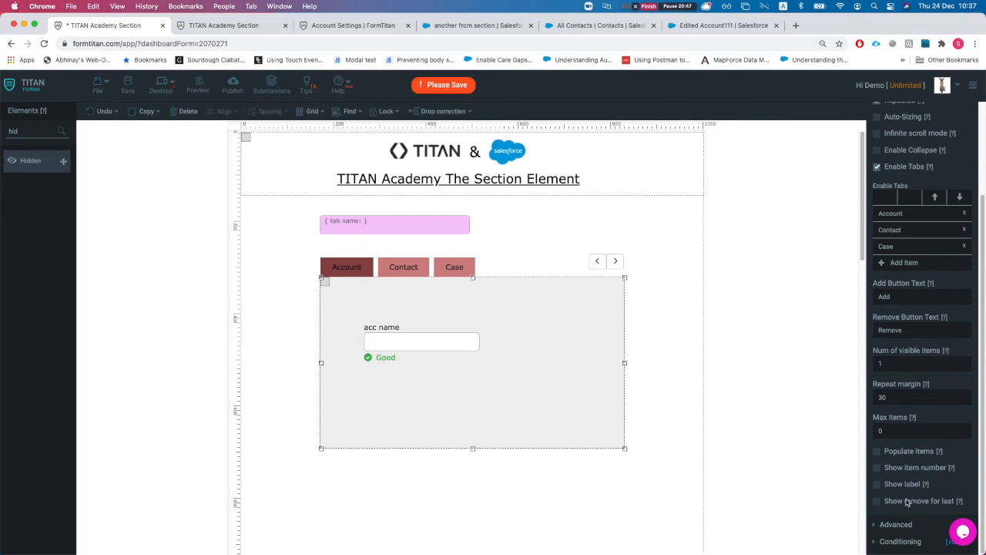